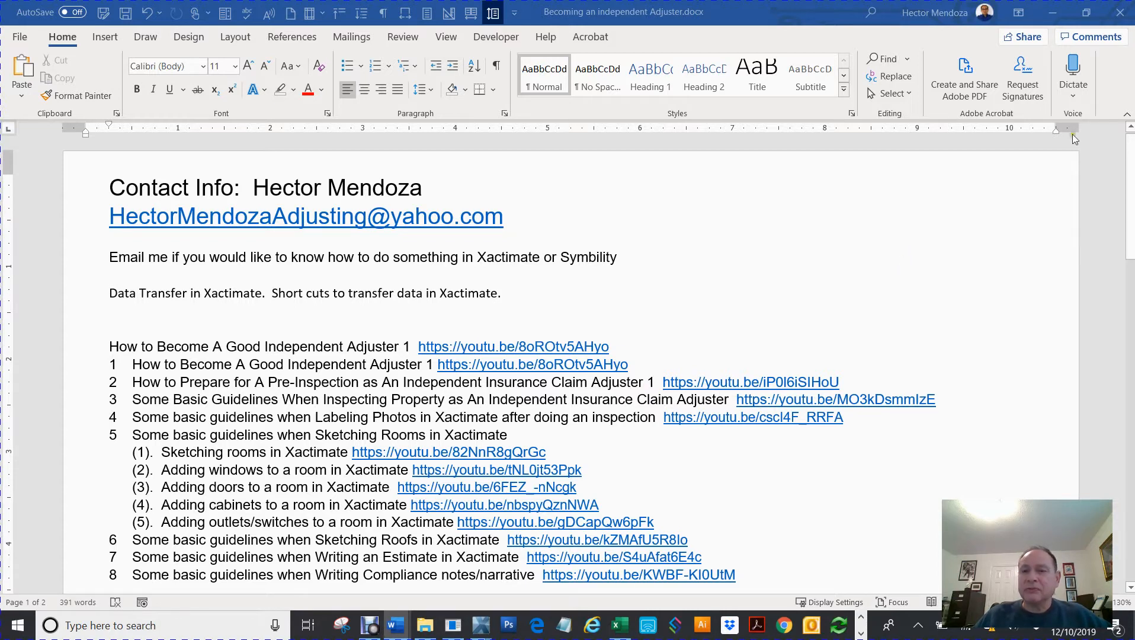
Switch to Xactimate and bring up the PHOTOSTOCOPY estimate's insured information
click(1058, 15)
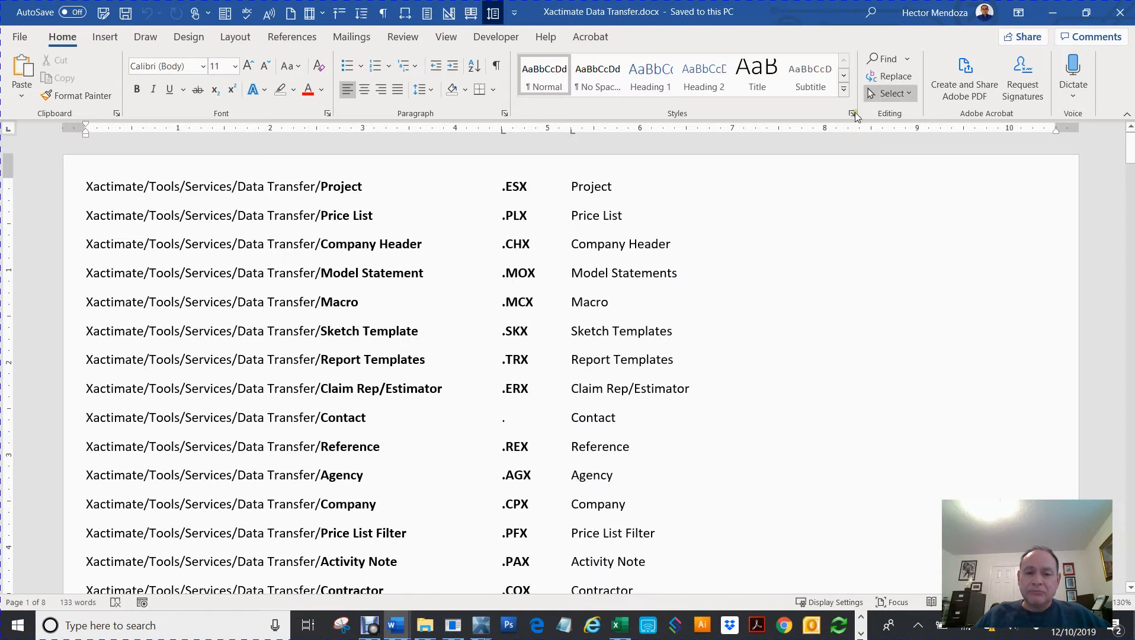
mouse_move(482, 632)
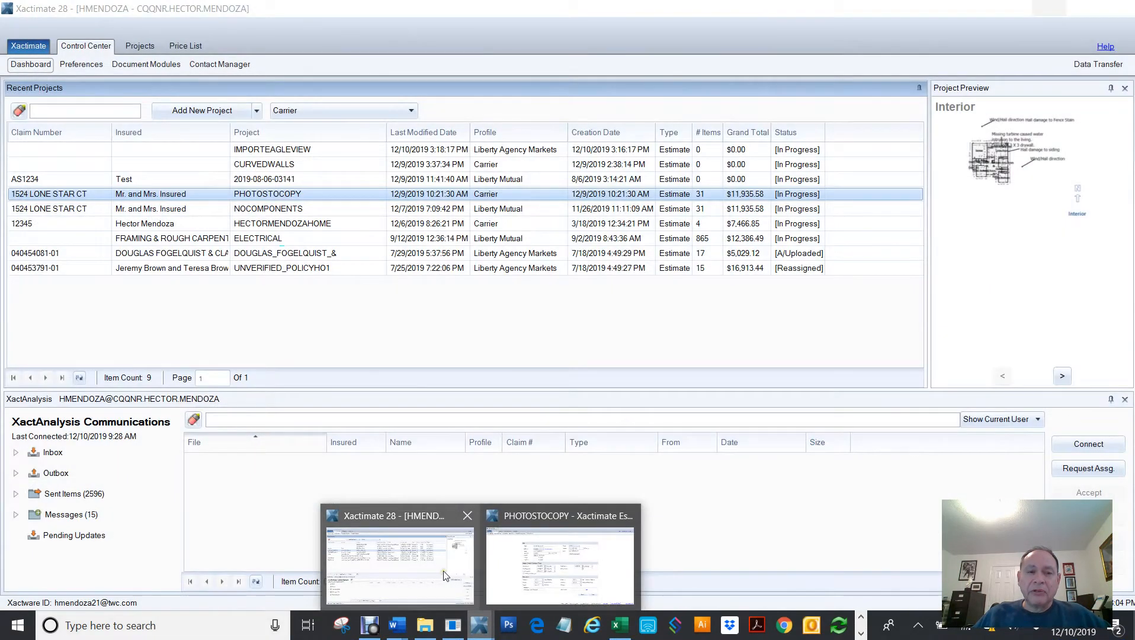
click(445, 575)
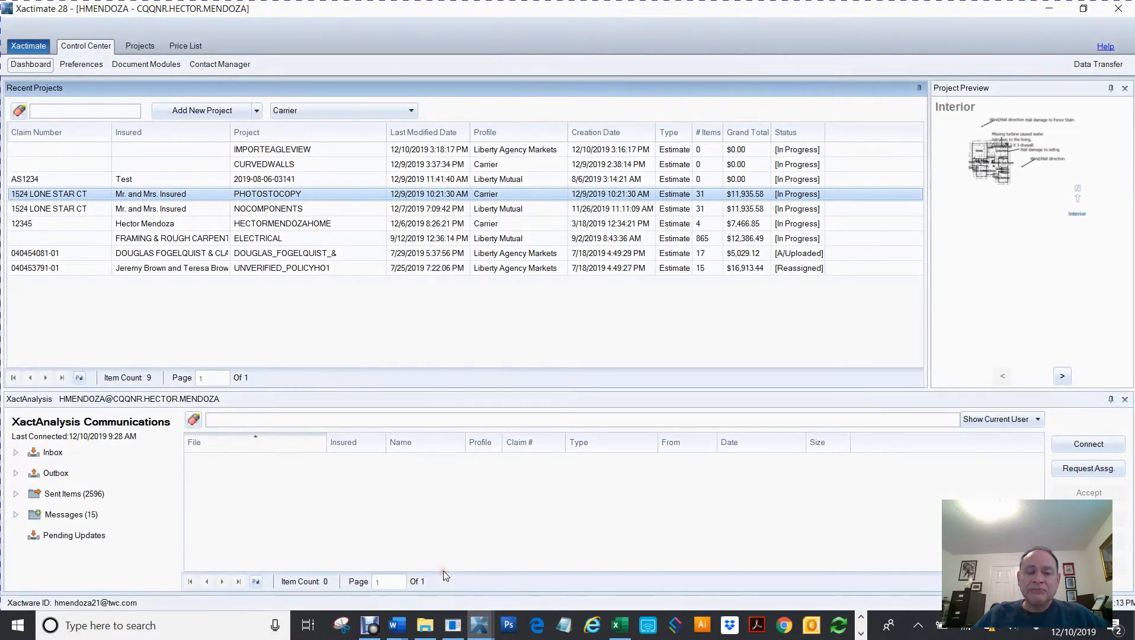
mouse_move(480, 621)
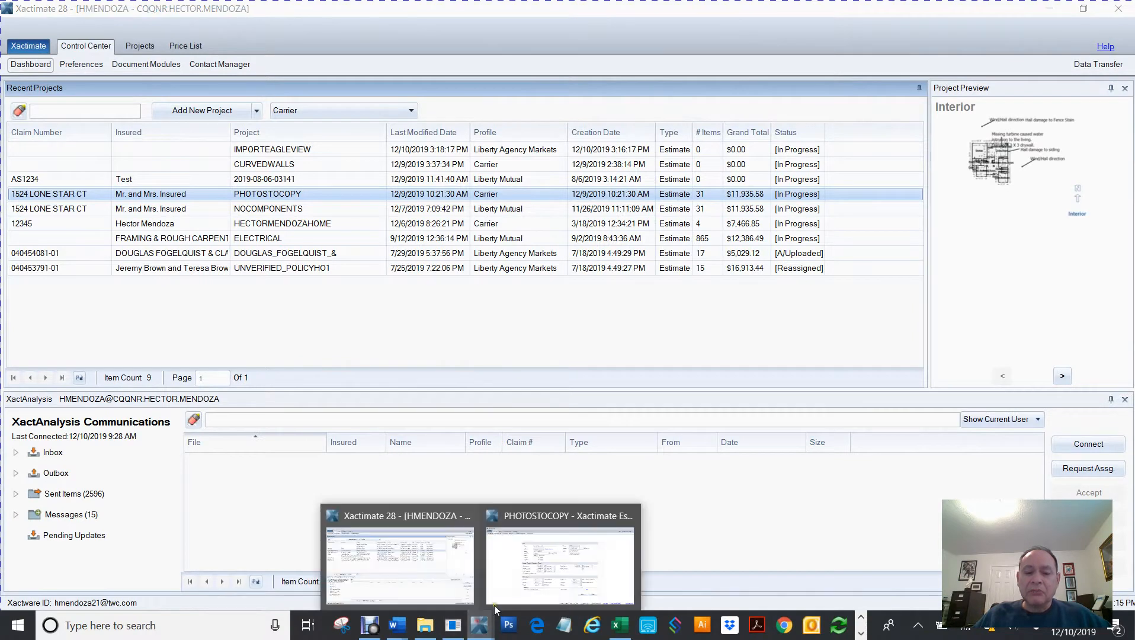
click(509, 588)
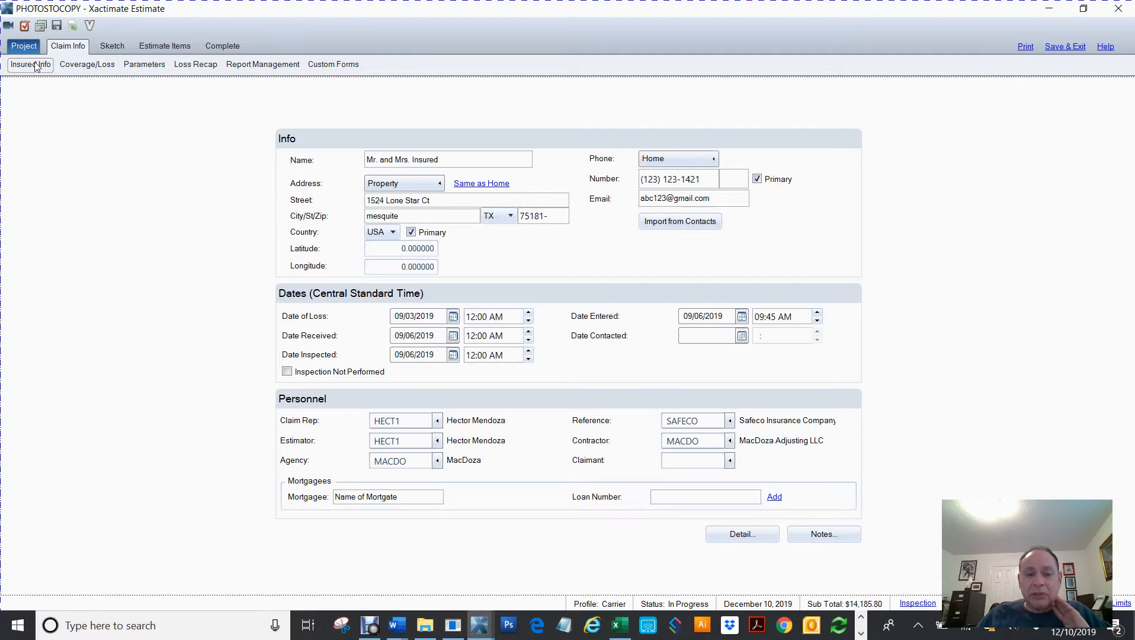
Switch to the Xactimate Data Transfer document in Word and review its list of file extensions, highlighting the Project extension .ESX
click(397, 629)
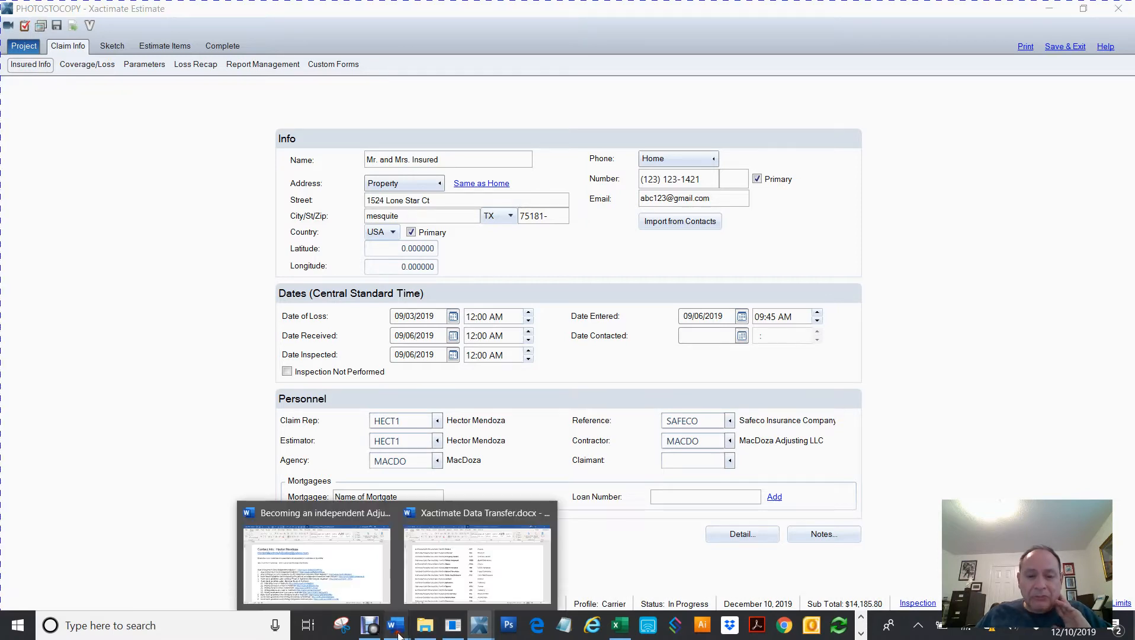
click(425, 598)
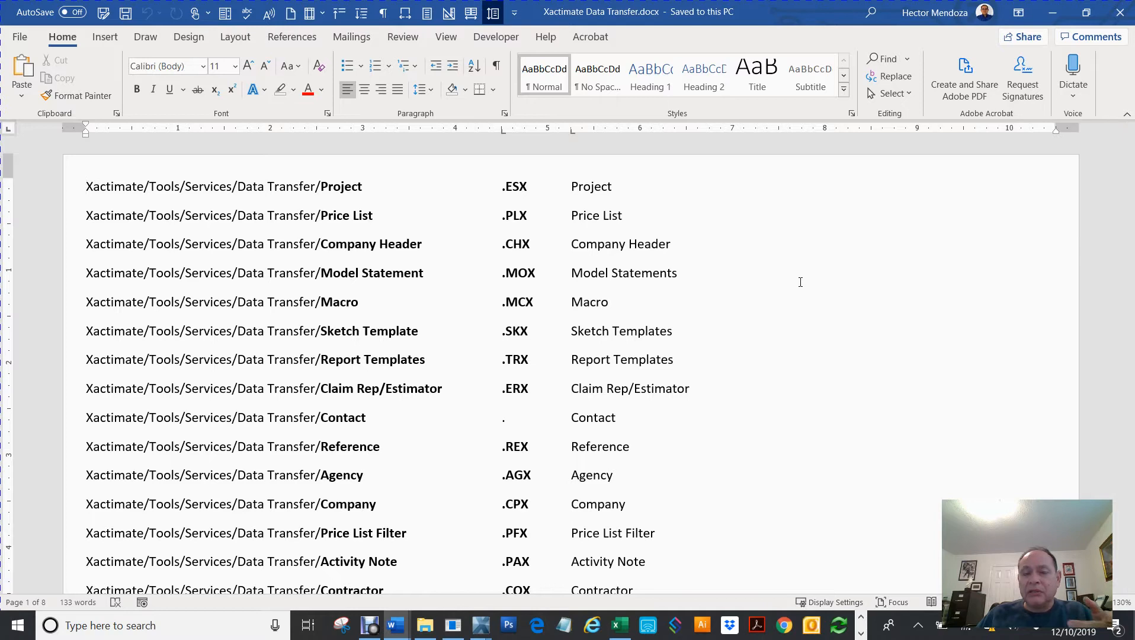
scroll(800, 282, down, 3)
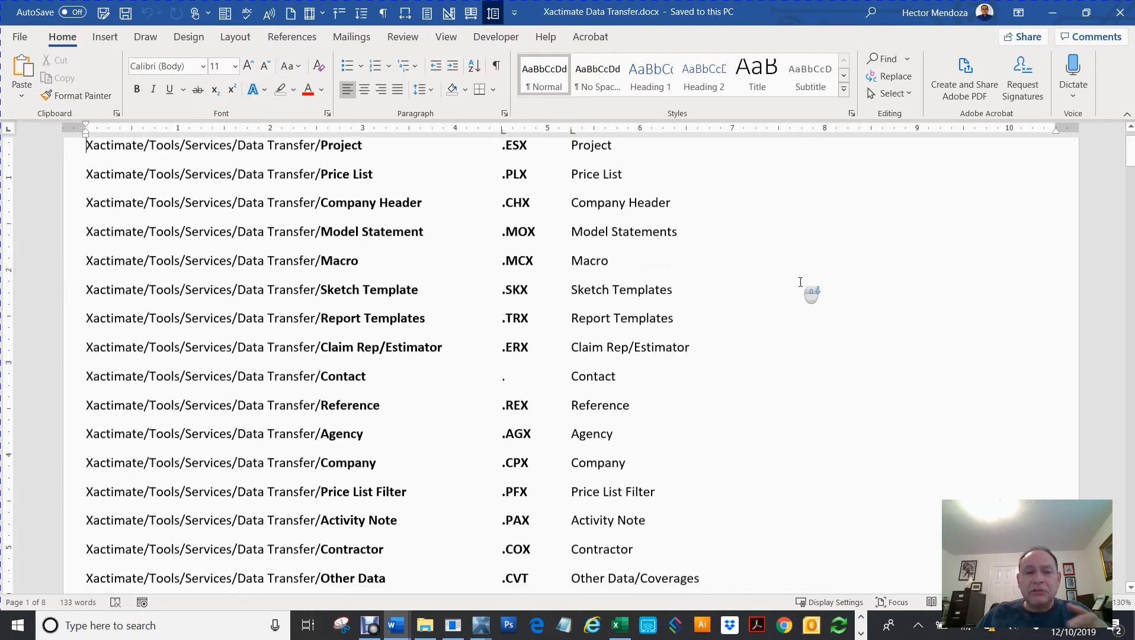
scroll(800, 282, up, 3)
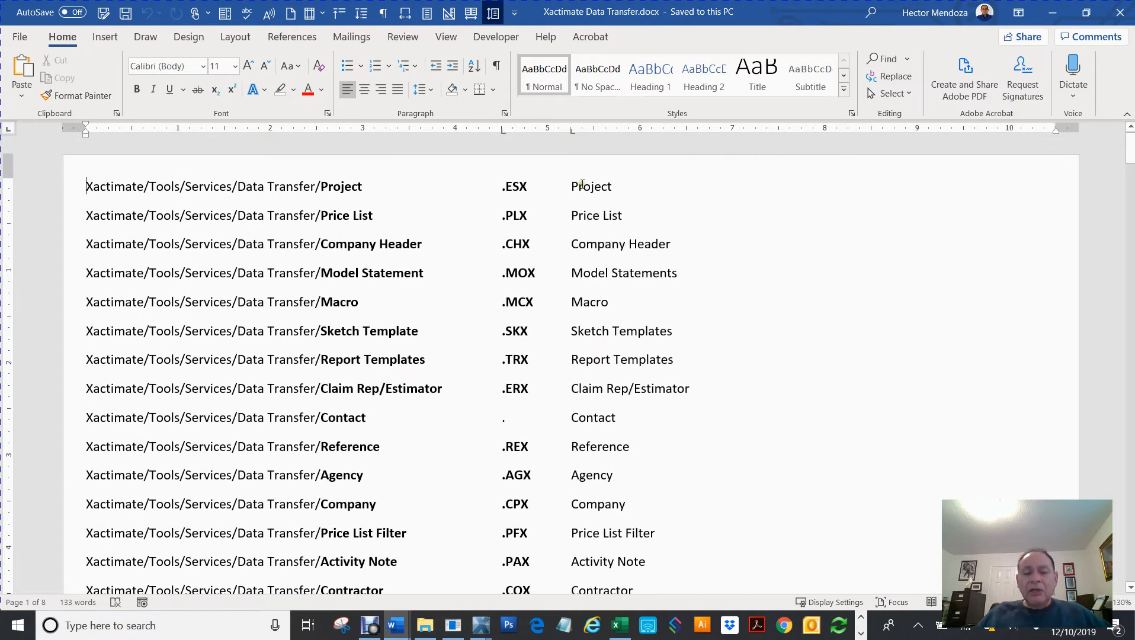
click(500, 189)
drag(500, 188, 528, 190)
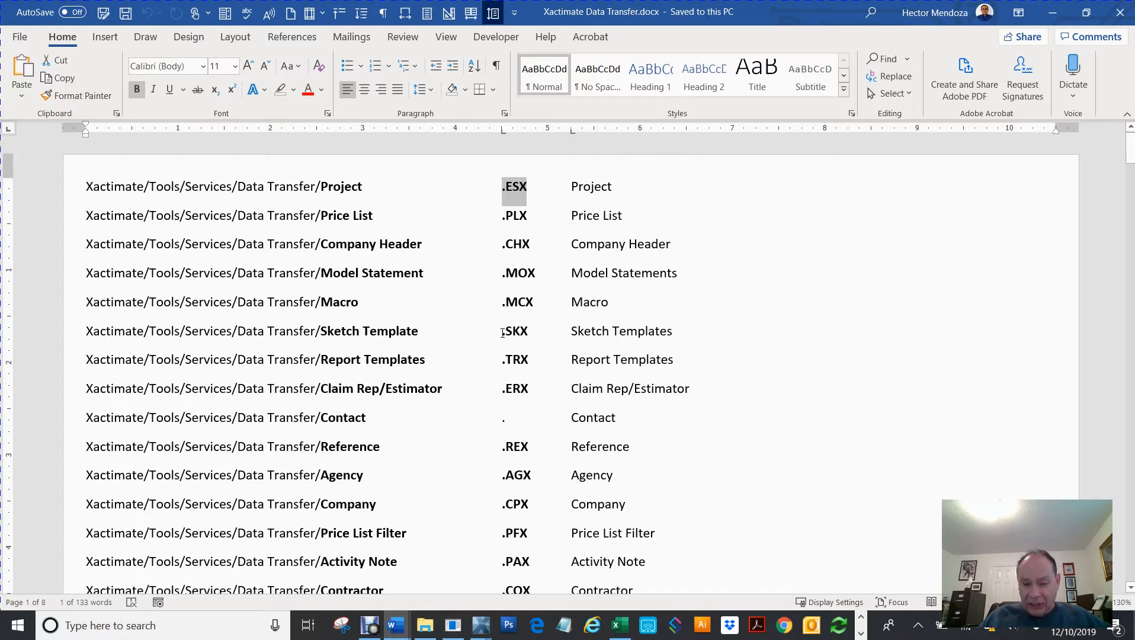
scroll(527, 371, down, 3)
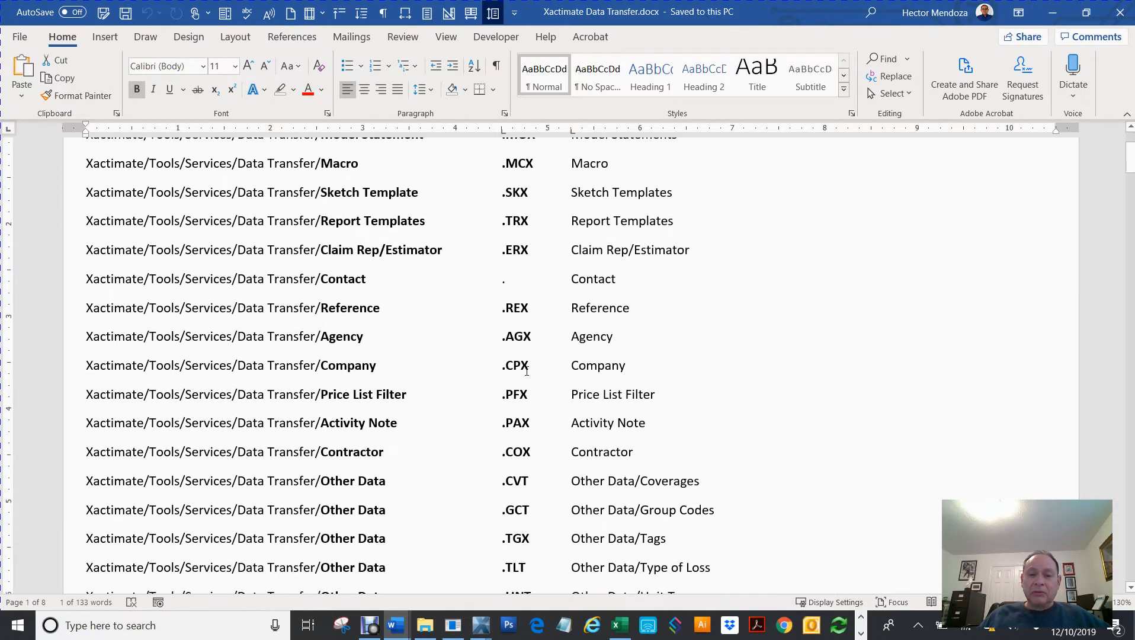
scroll(533, 374, down, 1)
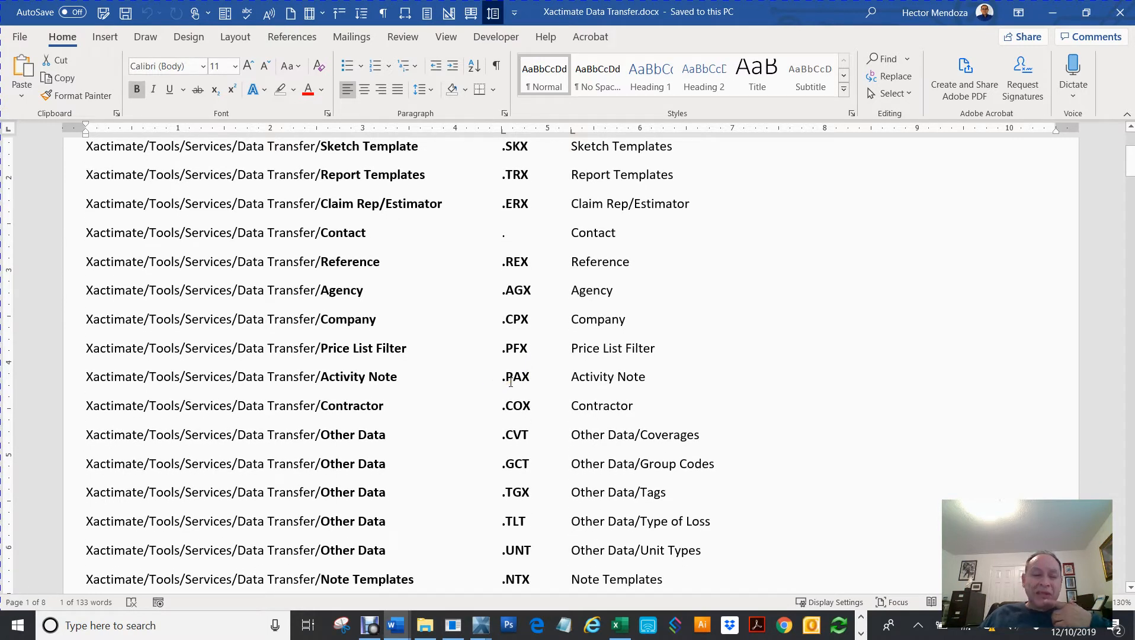
scroll(513, 373, up, 4)
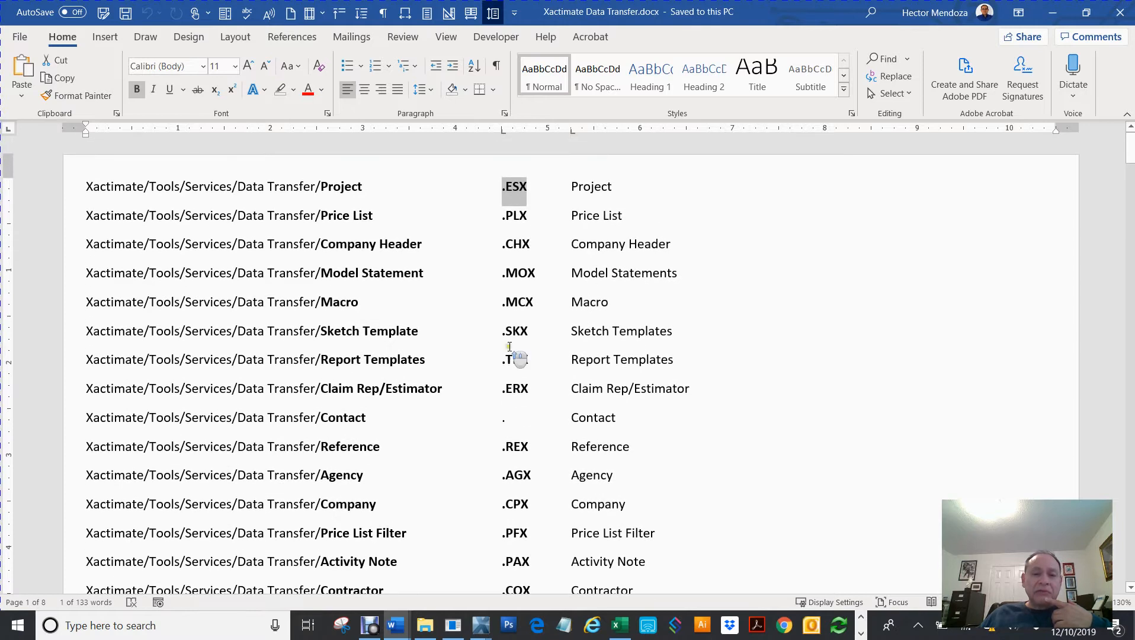
scroll(511, 355, down, 8)
scroll(509, 347, up, 4)
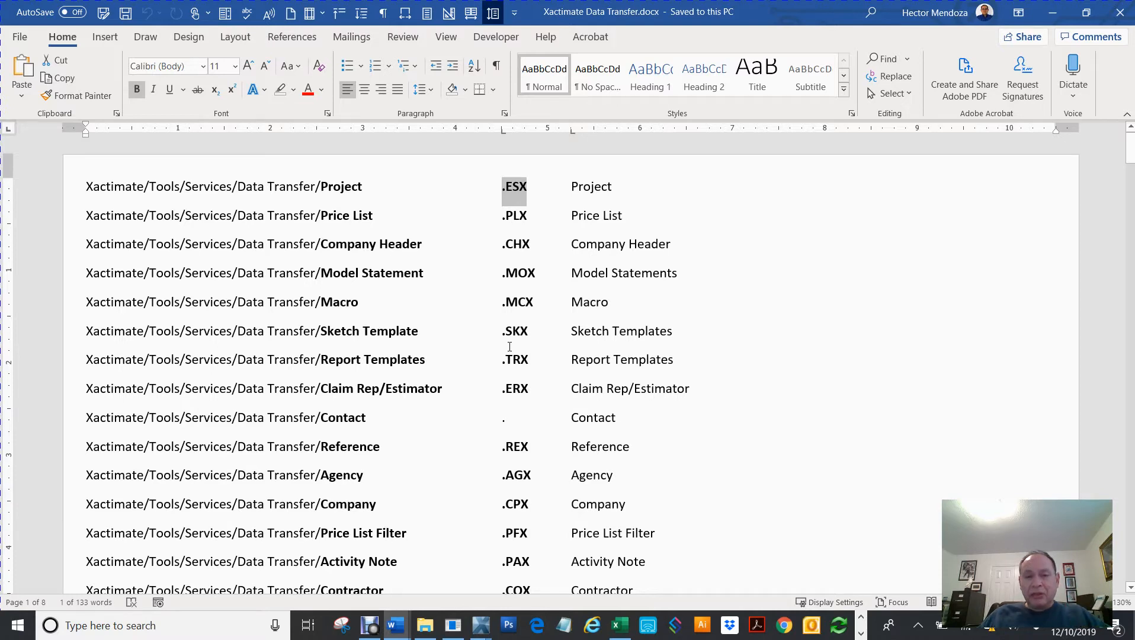
Highlight the Company Header extension .CHX and the full Data Transfer path for Project while reviewing the list
drag(502, 245, 528, 246)
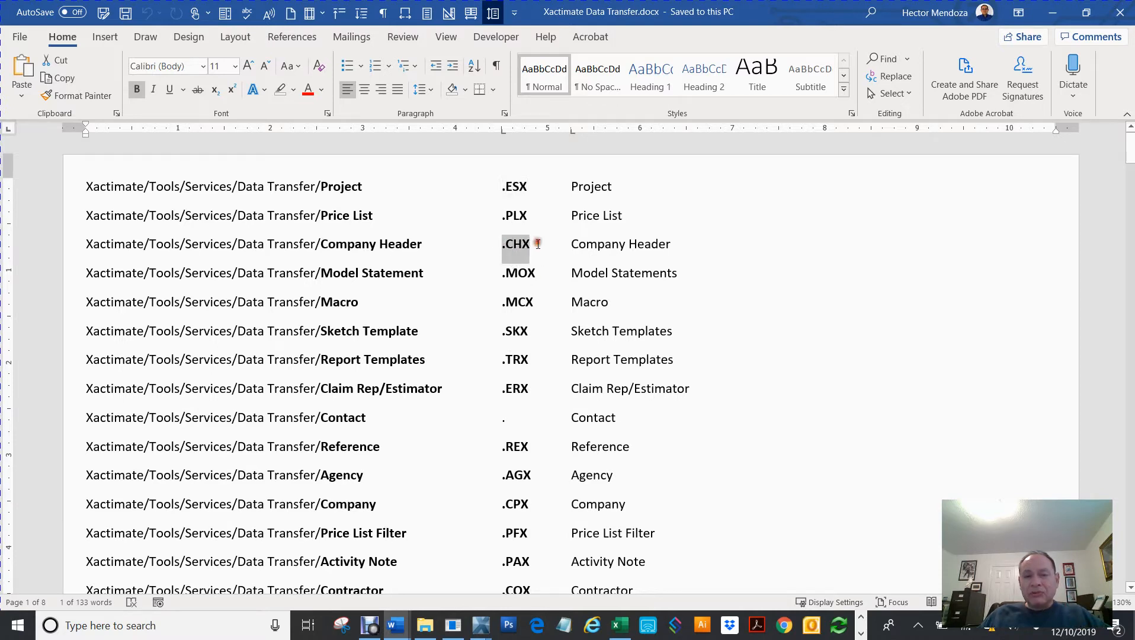
scroll(525, 330, down, 3)
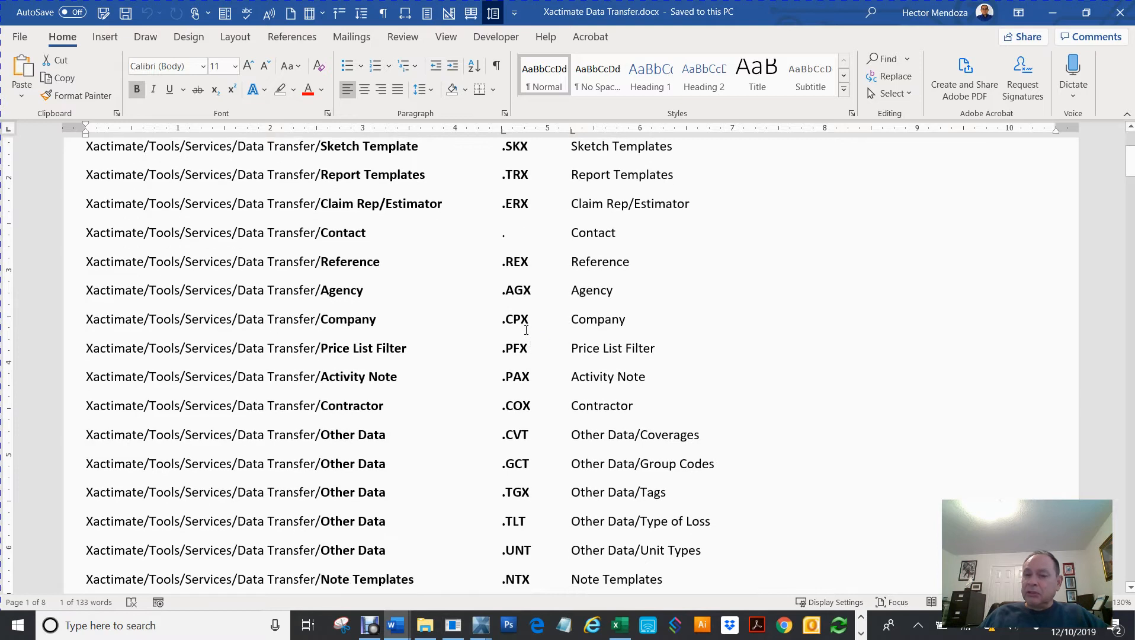
scroll(526, 330, down, 3)
scroll(525, 330, up, 6)
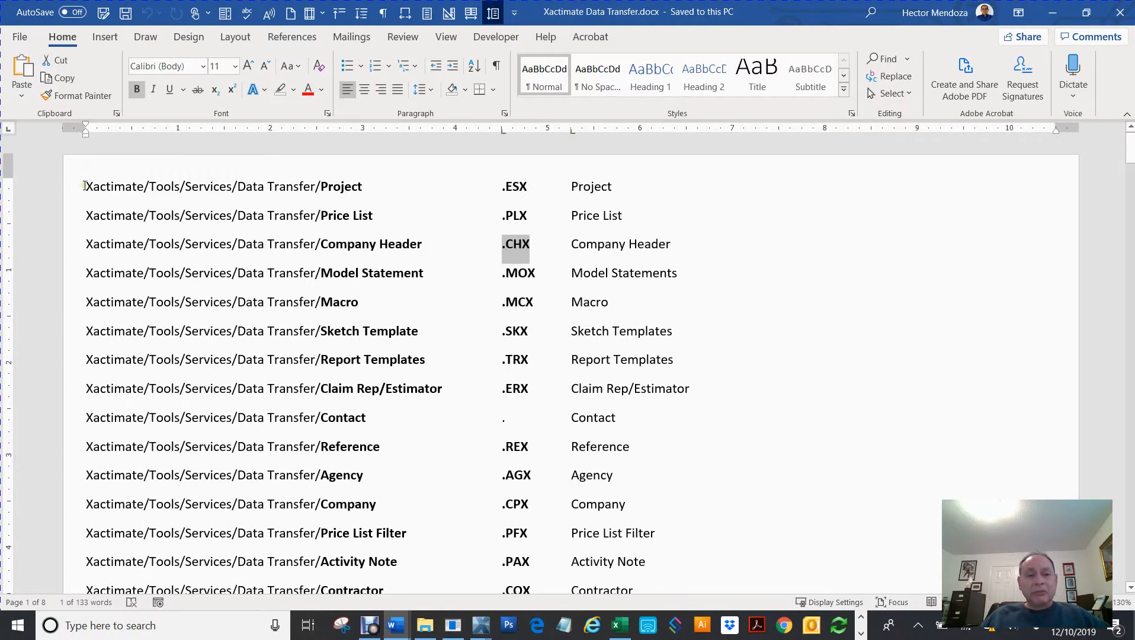
drag(85, 185, 360, 182)
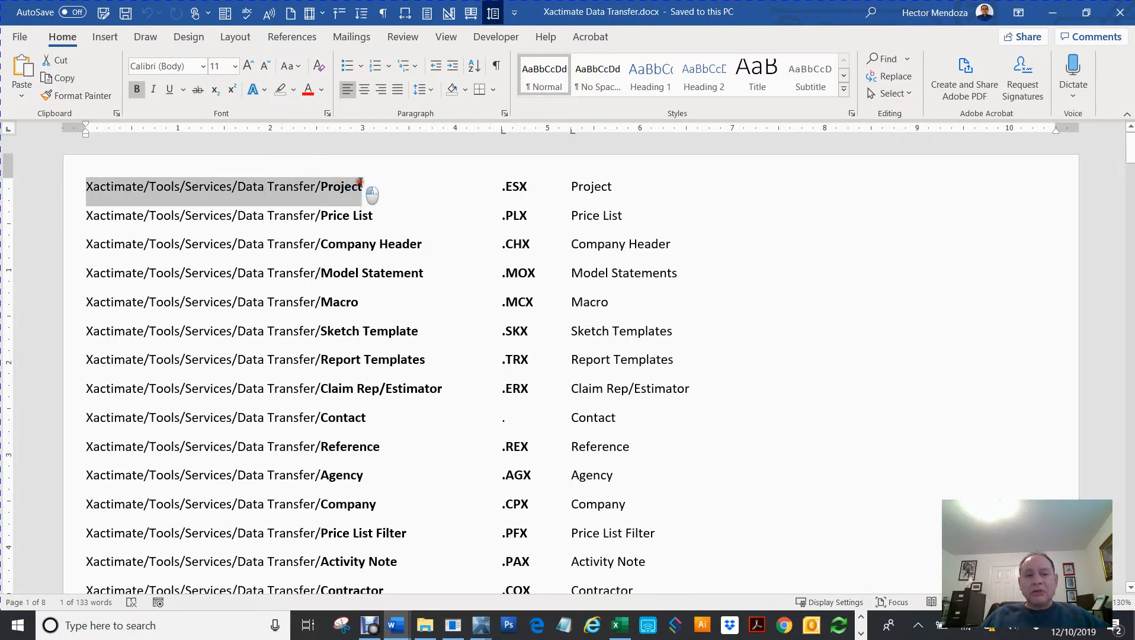
click(97, 185)
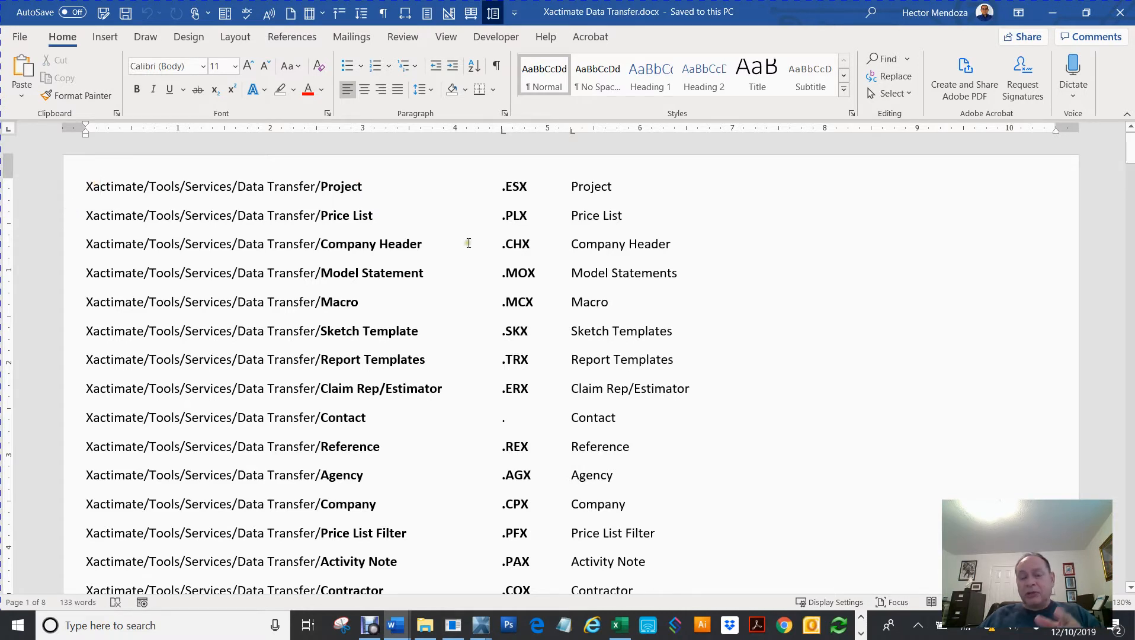
scroll(472, 245, down, 4)
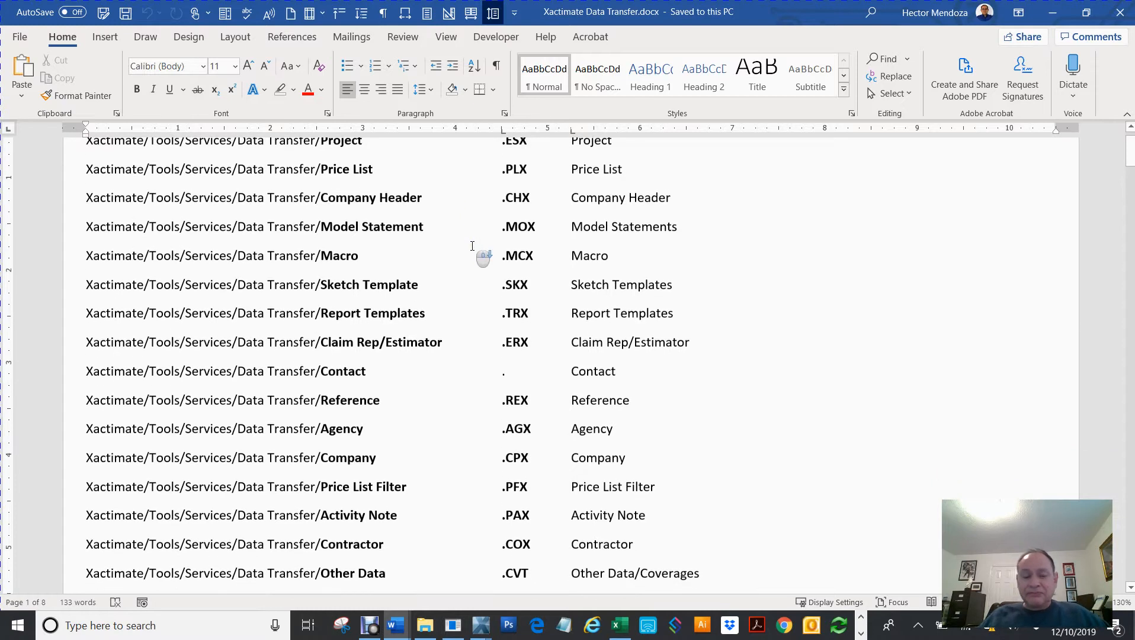
scroll(472, 246, up, 4)
Examine the annotated dashboard and insured information screenshots for the fields each transfer file extension belongs to
scroll(472, 246, down, 15)
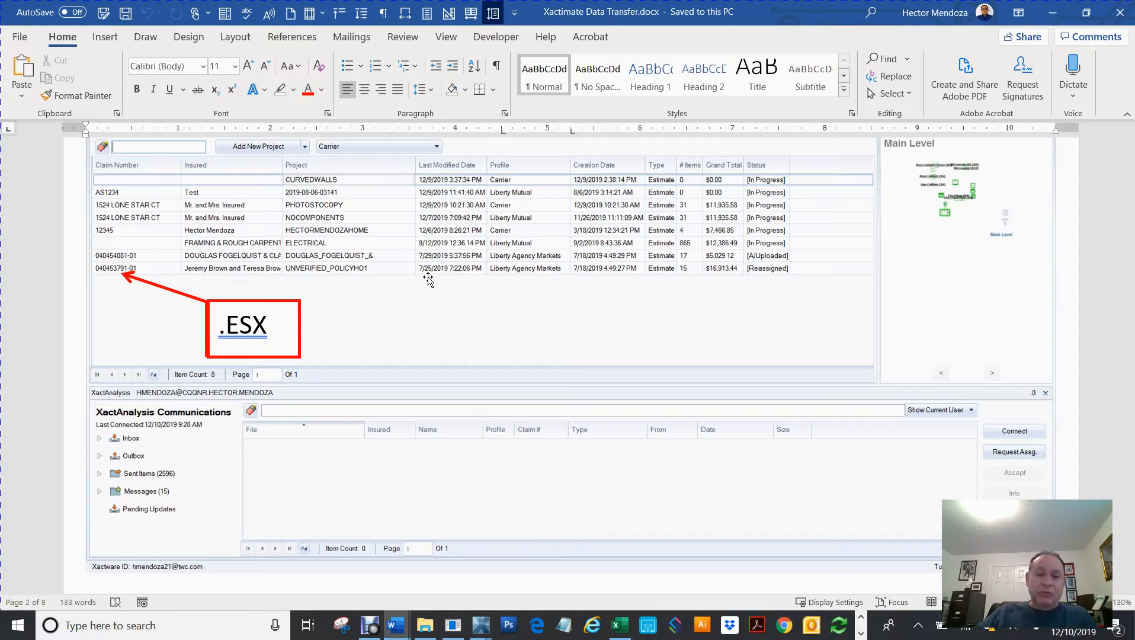
scroll(439, 290, down, 5)
scroll(439, 290, down, 15)
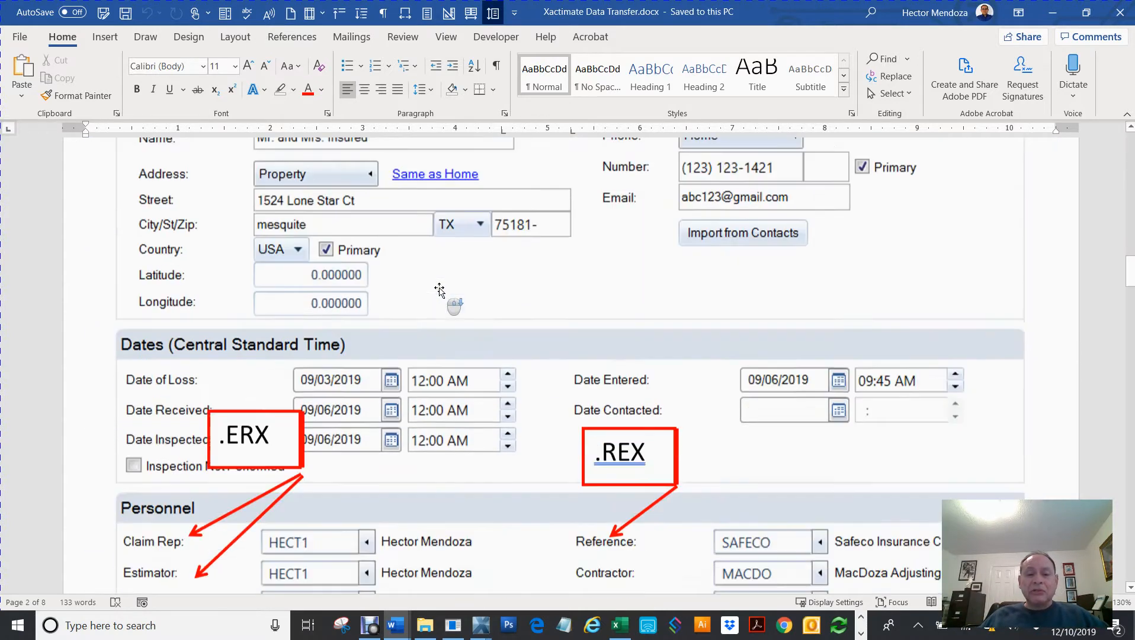
scroll(439, 289, up, 2)
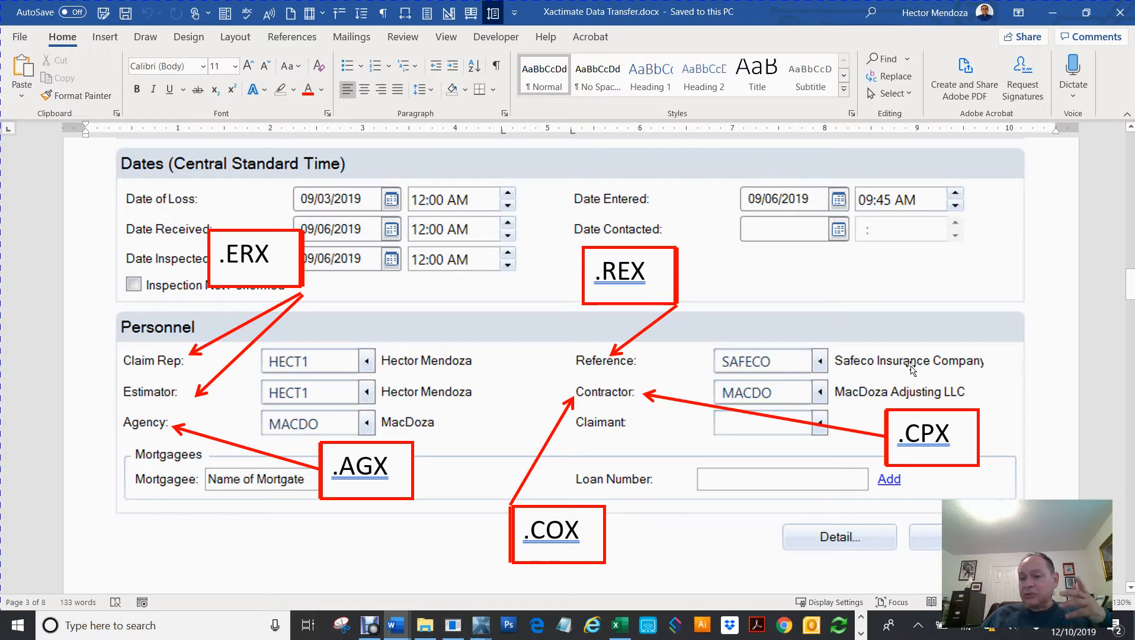
scroll(911, 368, down, 1)
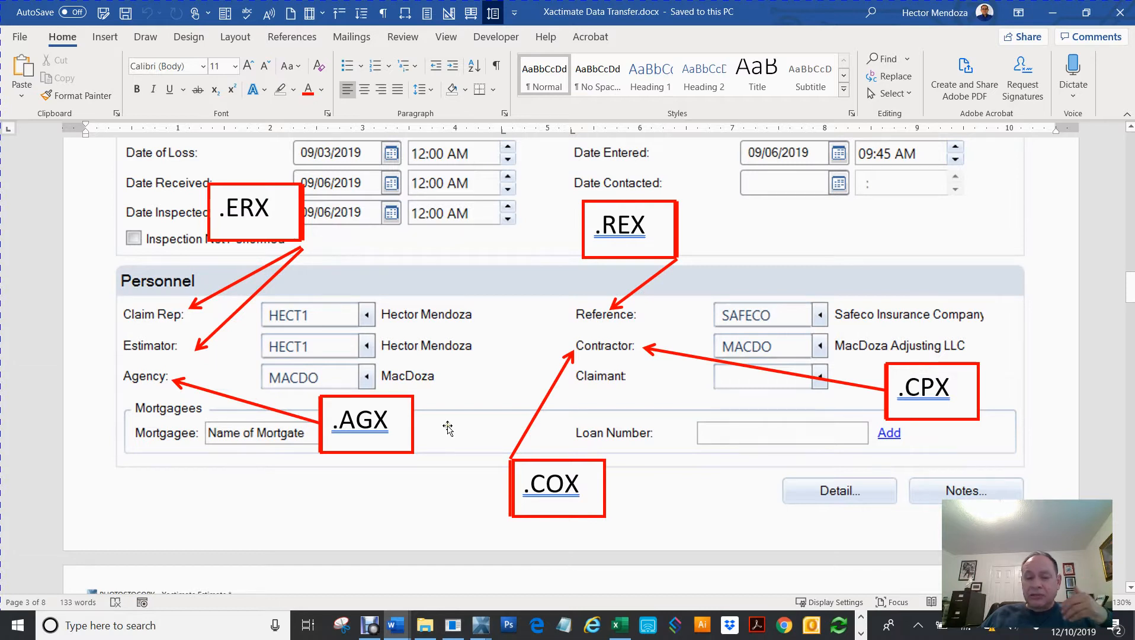
Switch to the PHOTOSTOCOPY estimate in Xactimate, preview the Final Draft with/without Removal Depreciation report, and close the preview
mouse_move(485, 628)
mouse_move(503, 596)
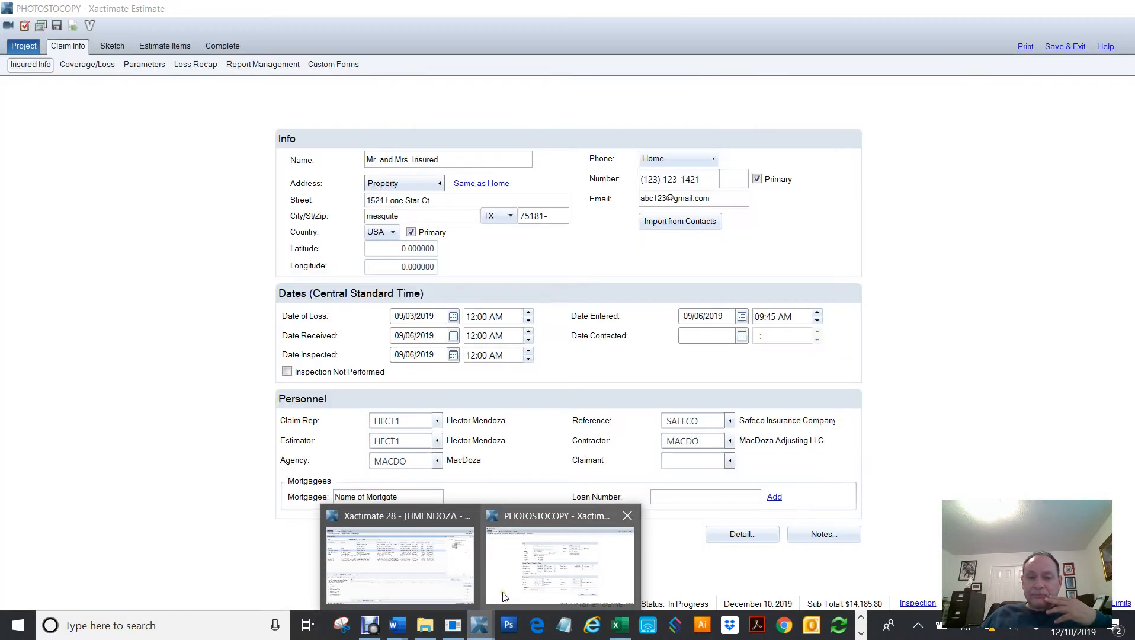
click(503, 596)
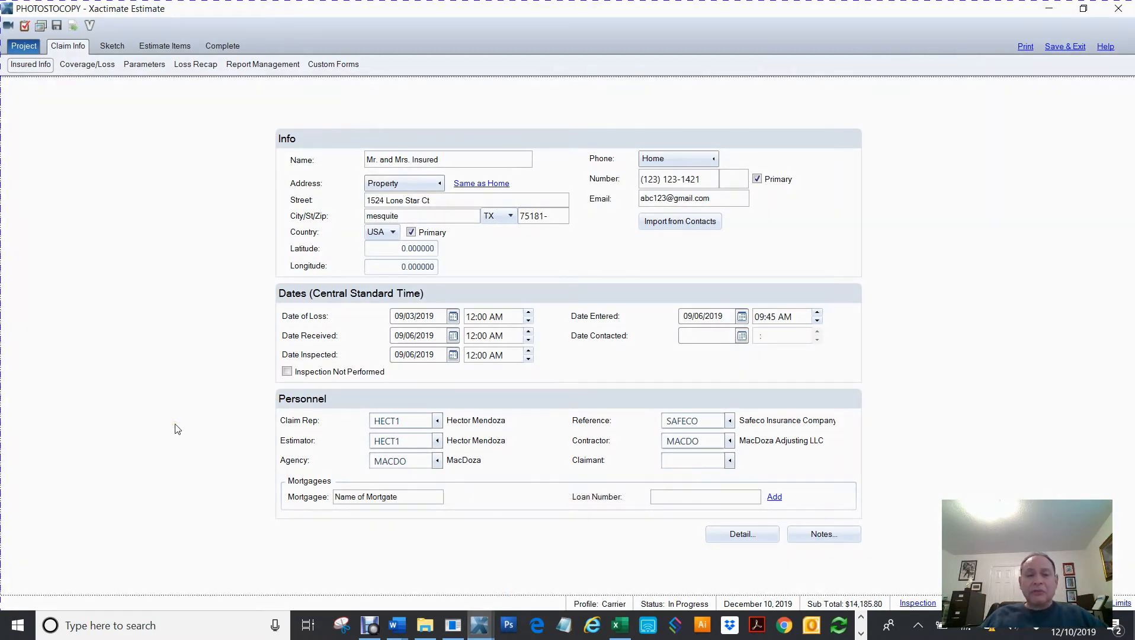
key(ctrl+p)
click(398, 478)
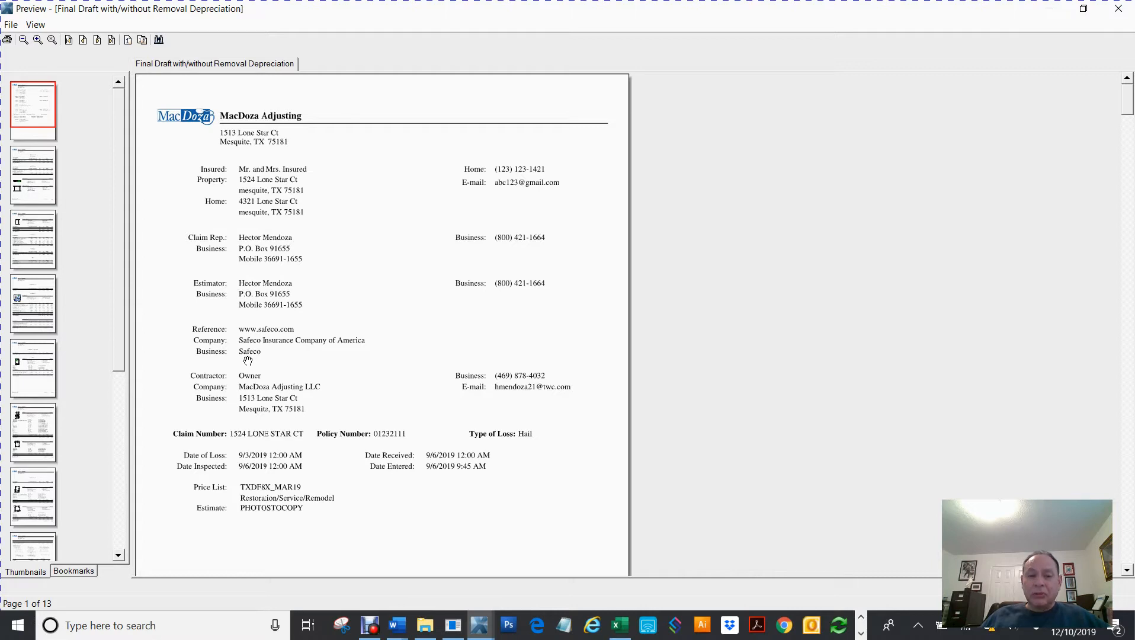
click(1119, 9)
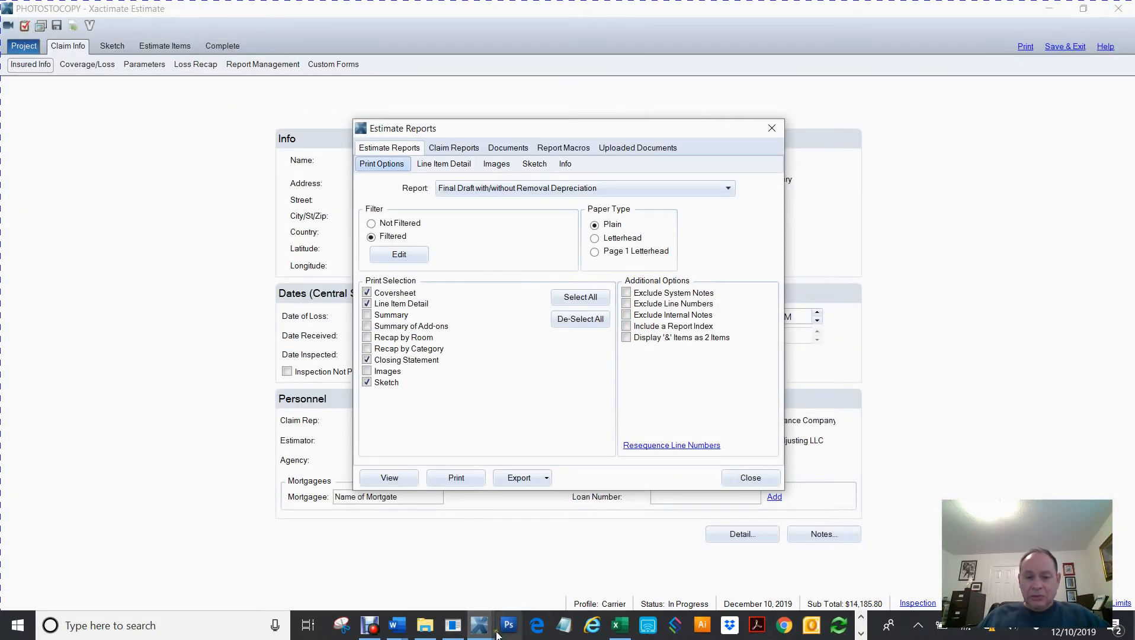
Return to the Xactimate Data Transfer document and examine the annotated loss information, pricing and report text screenshots
mouse_move(401, 636)
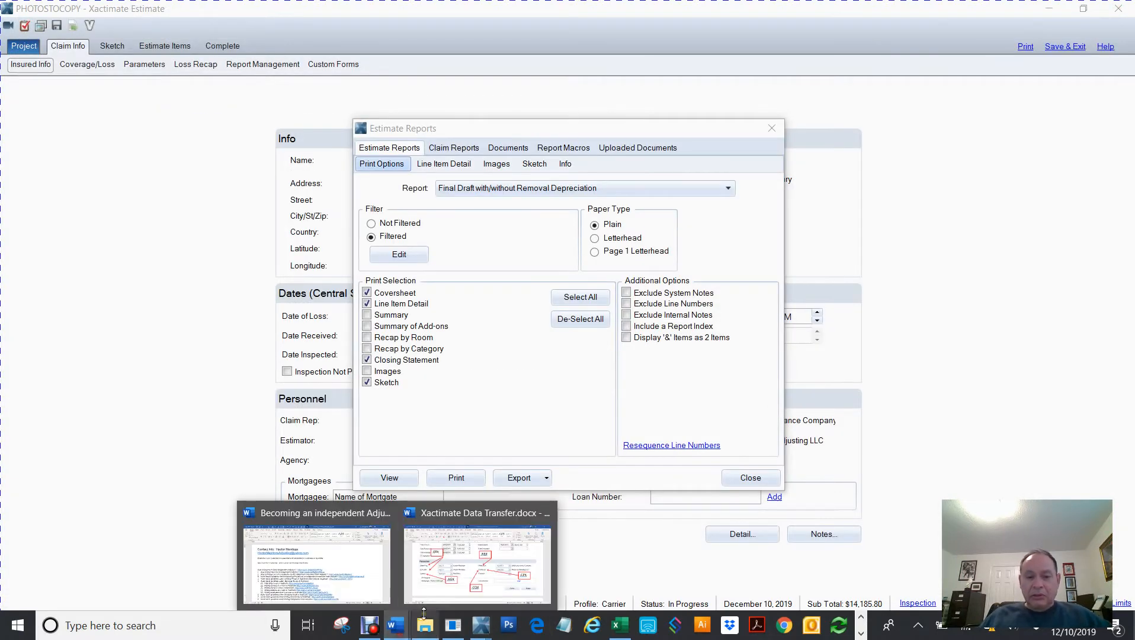
click(477, 590)
scroll(665, 393, down, 15)
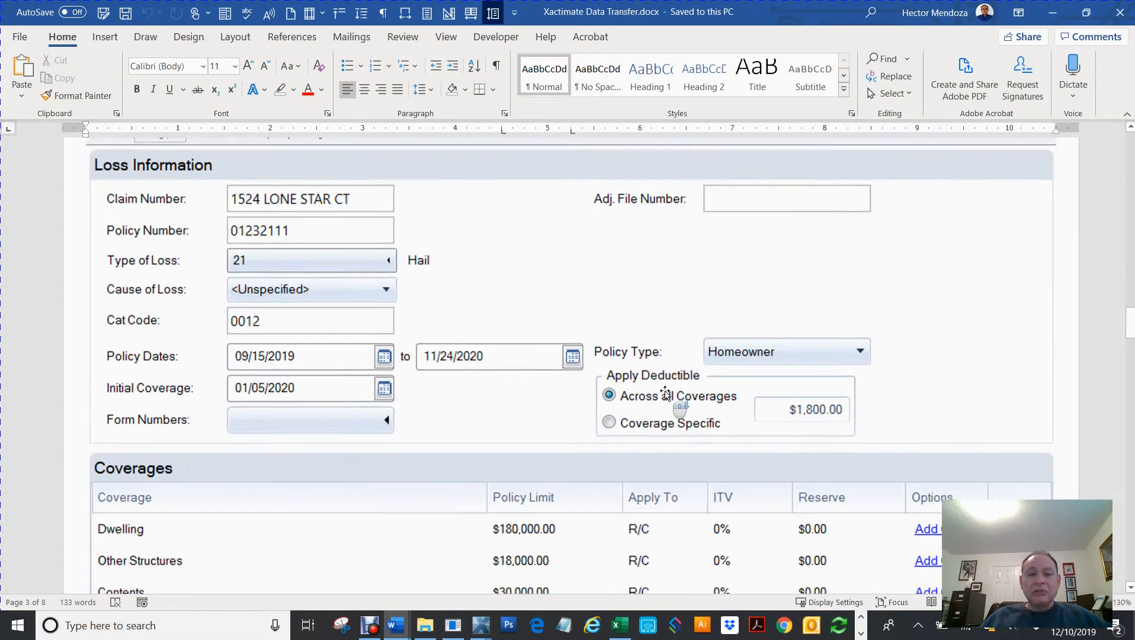
scroll(666, 393, down, 4)
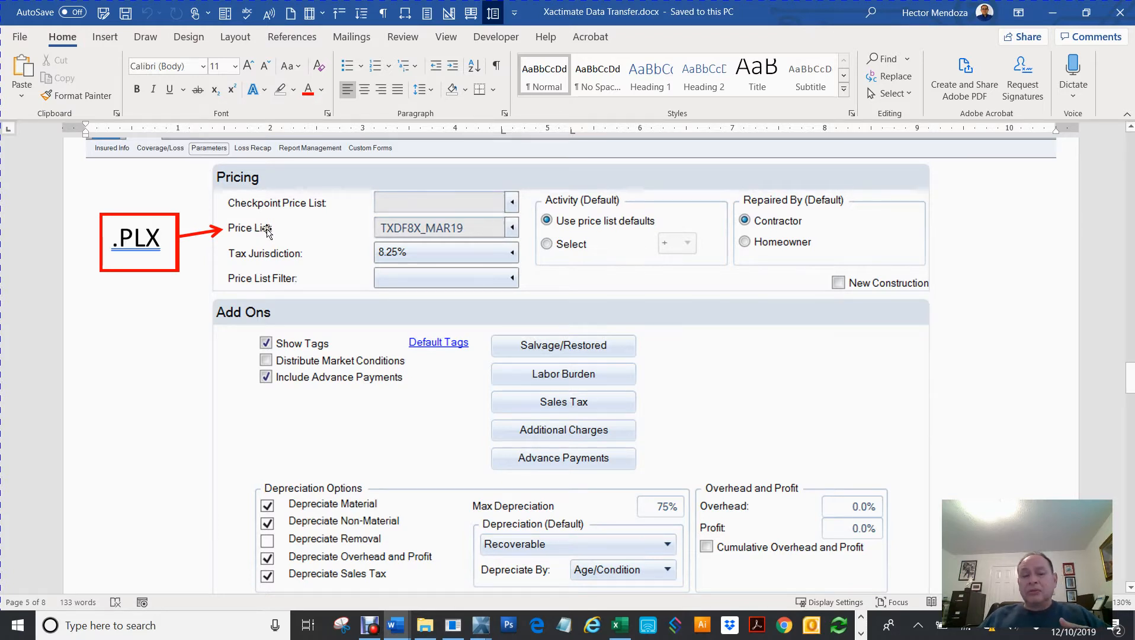
scroll(267, 228, down, 2)
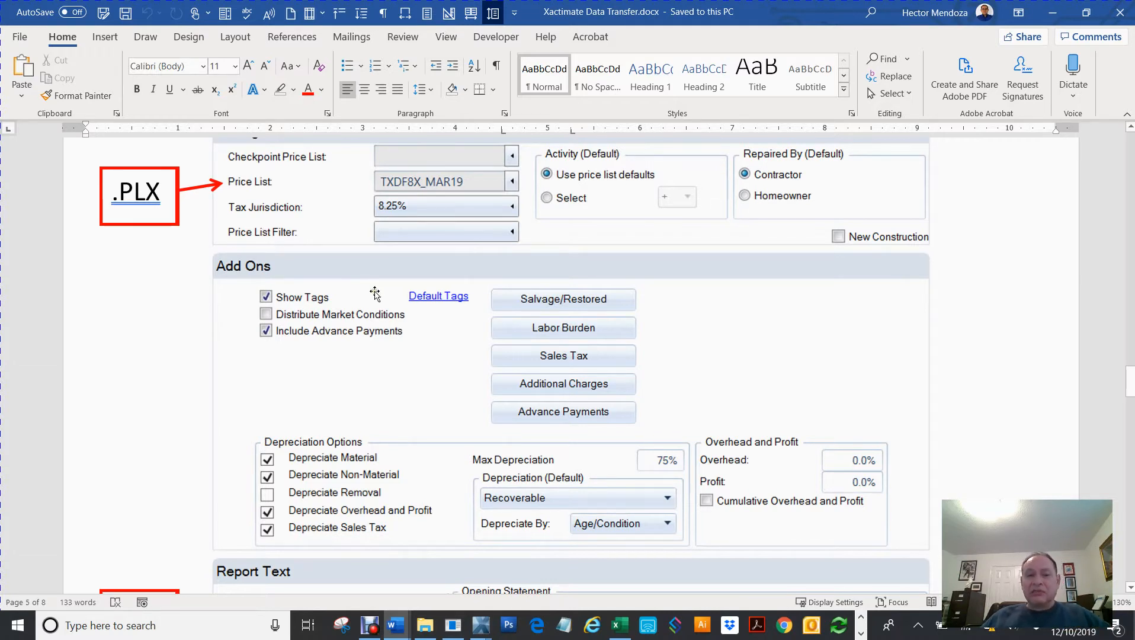
scroll(373, 290, down, 7)
scroll(379, 290, up, 2)
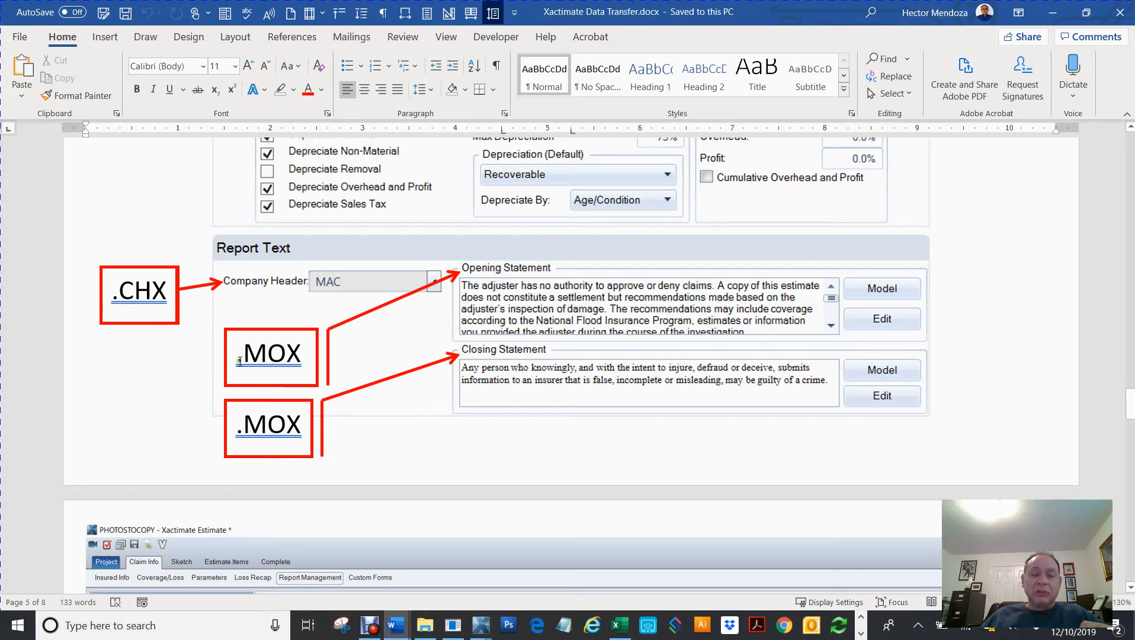
Highlight the .MOX label for the Opening Statement and examine the annotated Report Management screenshot
drag(238, 363, 290, 361)
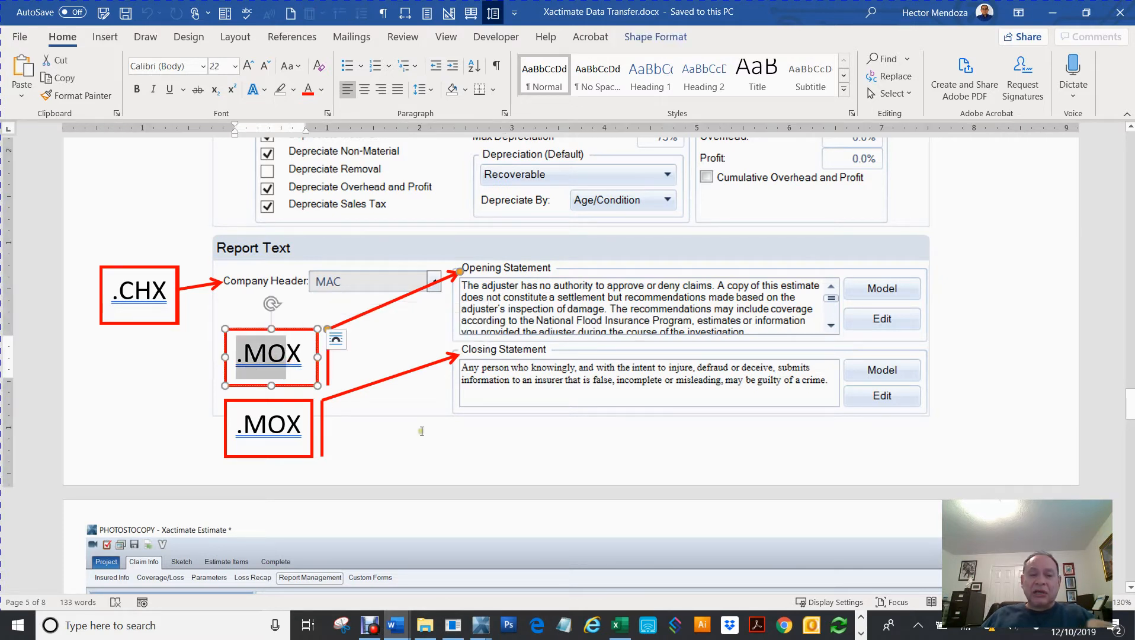
click(429, 397)
scroll(429, 397, down, 10)
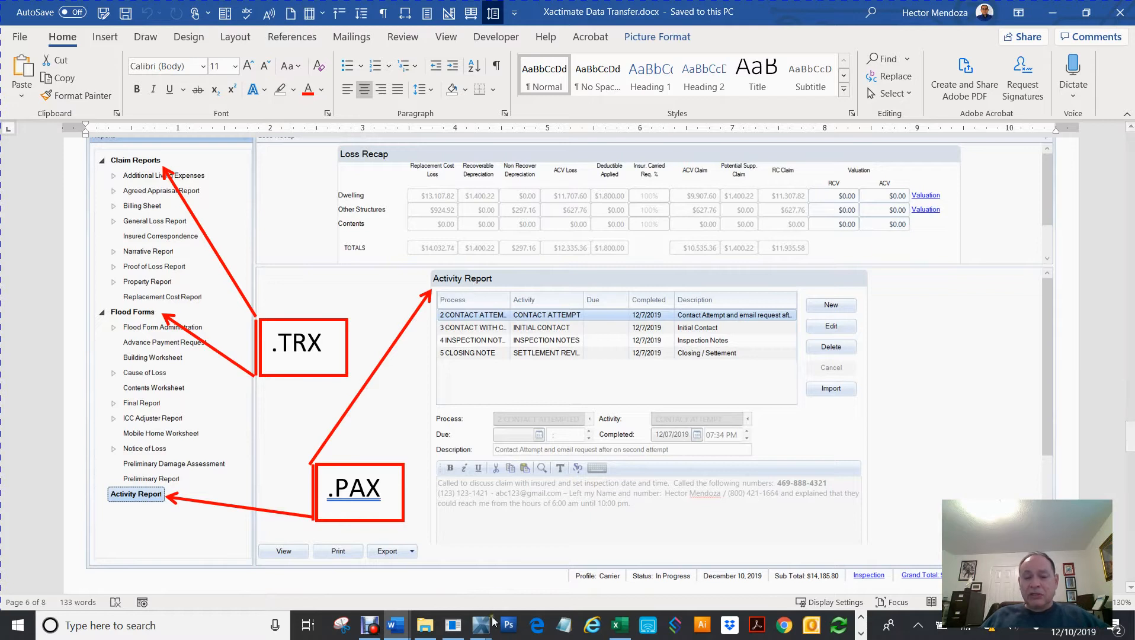
Switch to the PHOTOSTOCOPY estimate in Xactimate, close the Estimate Reports dialog, and open the Activity Report under Report Management
mouse_move(483, 631)
click(524, 586)
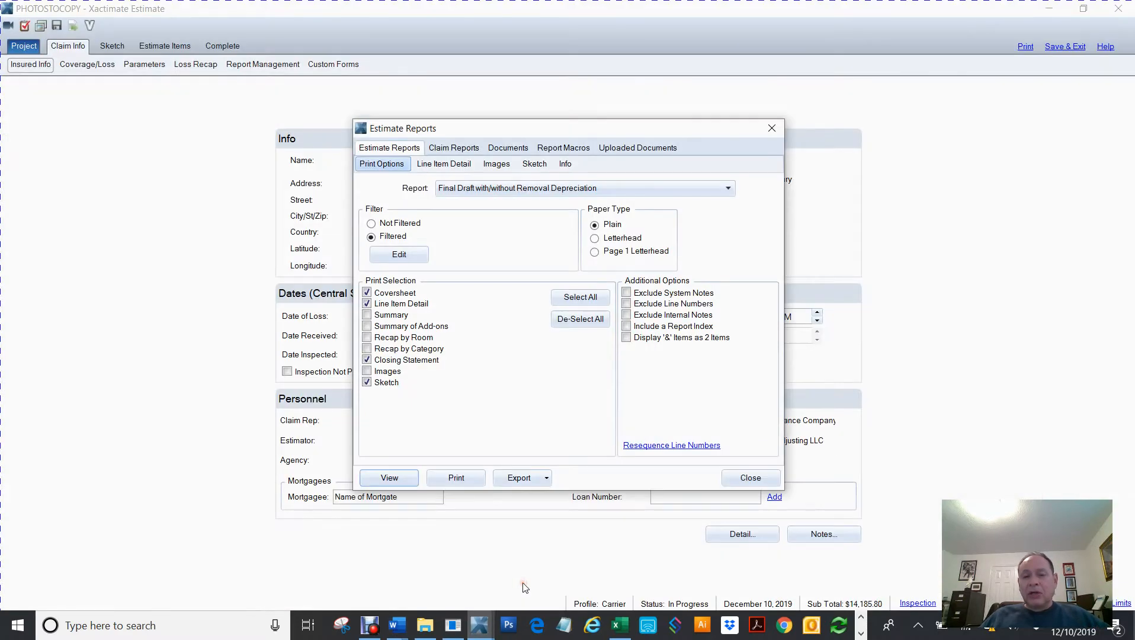
click(744, 477)
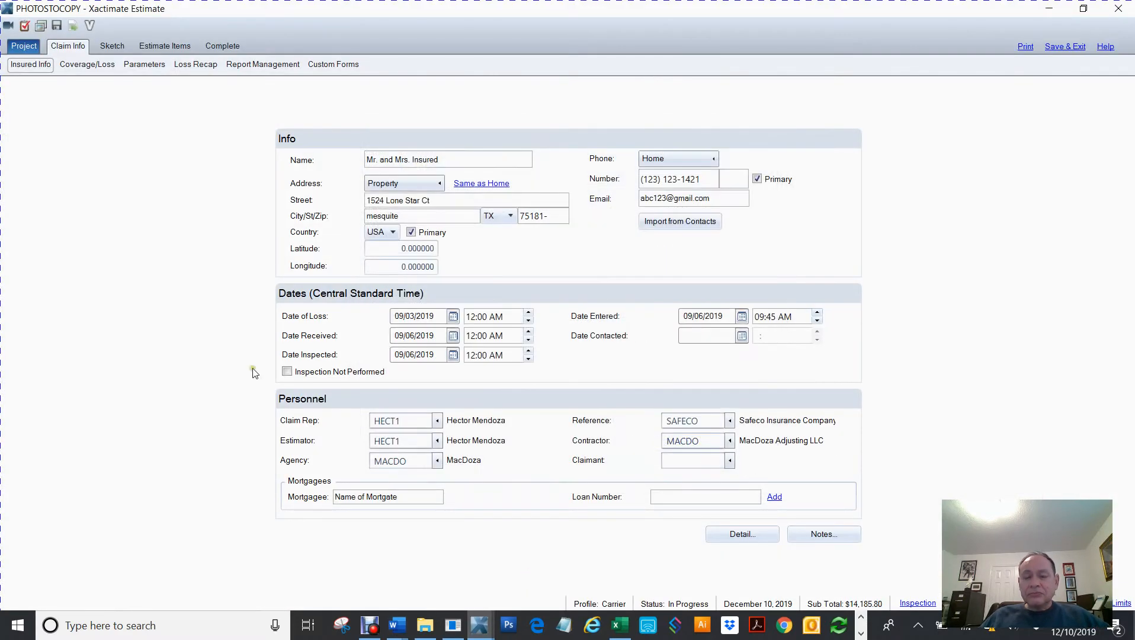
click(144, 68)
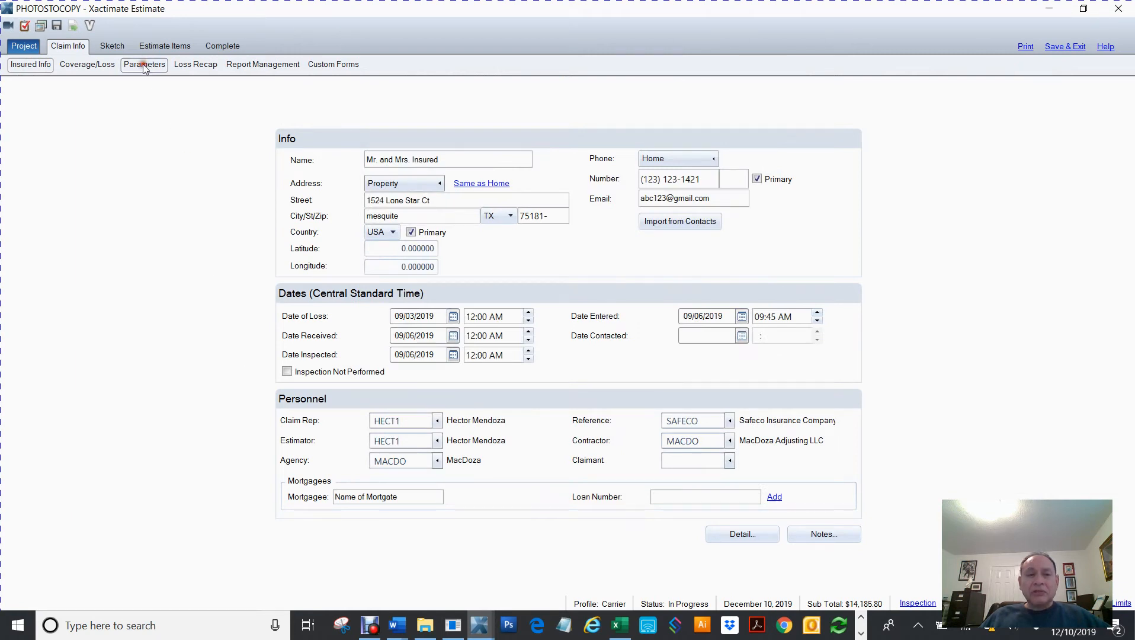
click(248, 66)
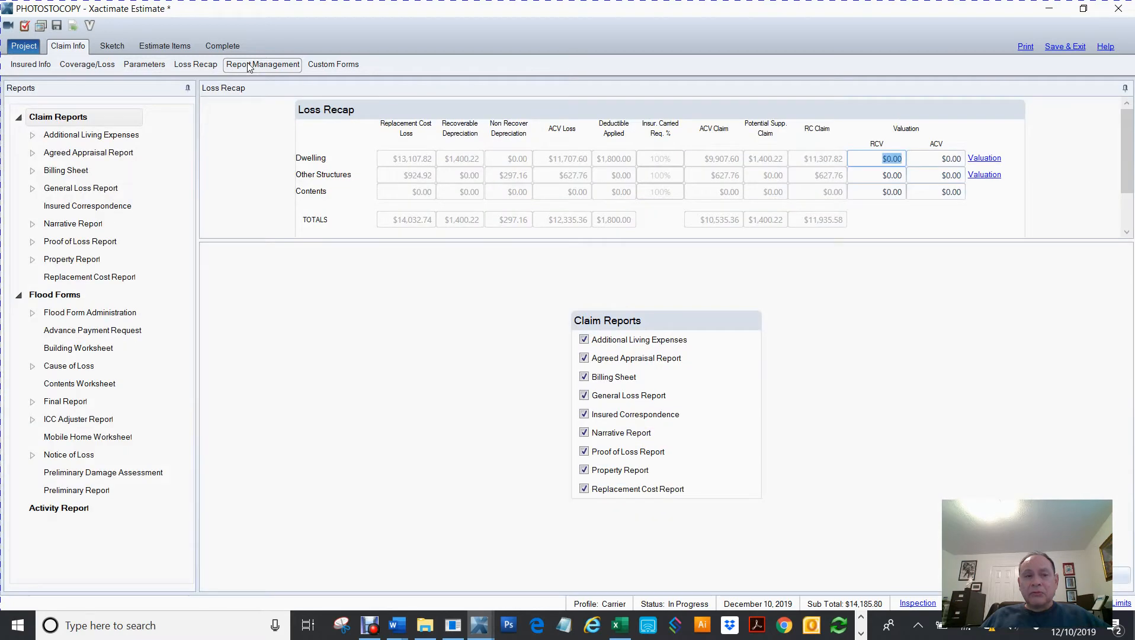
click(52, 520)
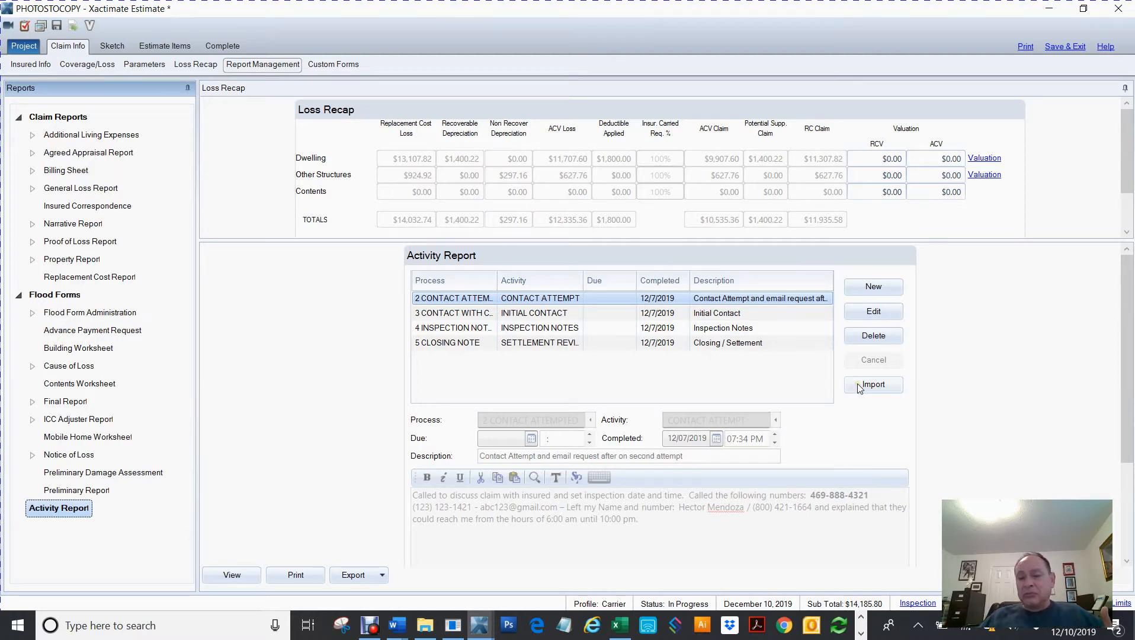
Import the predefined 4 INSPECTION NOTES activity into the Activity Report
click(860, 386)
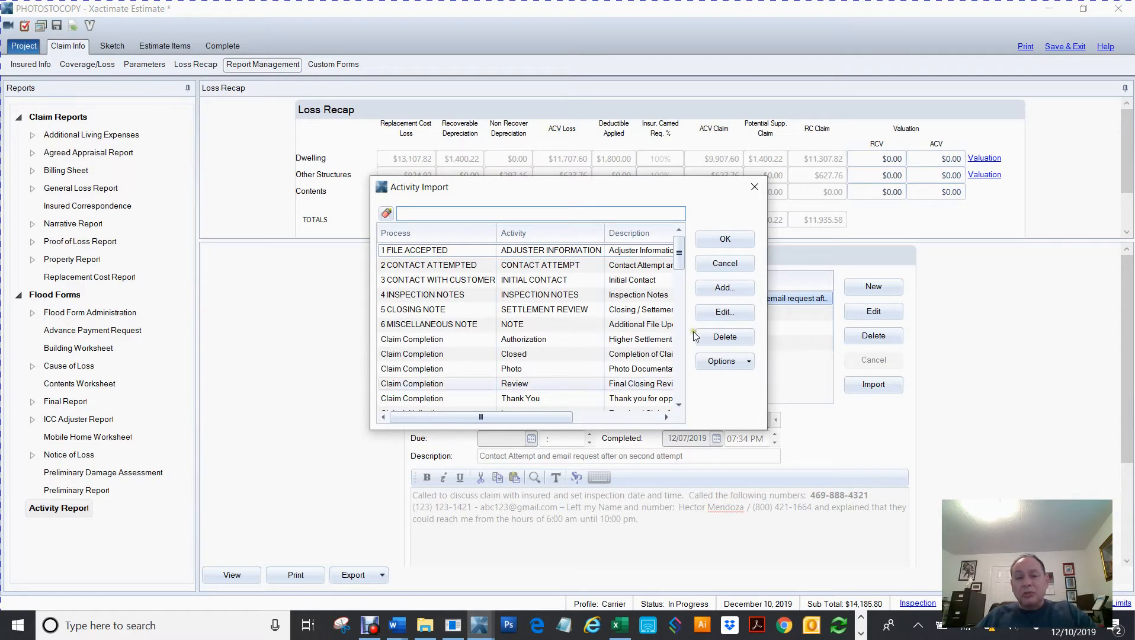
mouse_move(679, 258)
mouse_down()
mouse_move(688, 403)
mouse_move(684, 303)
mouse_move(697, 257)
mouse_move(695, 266)
mouse_up()
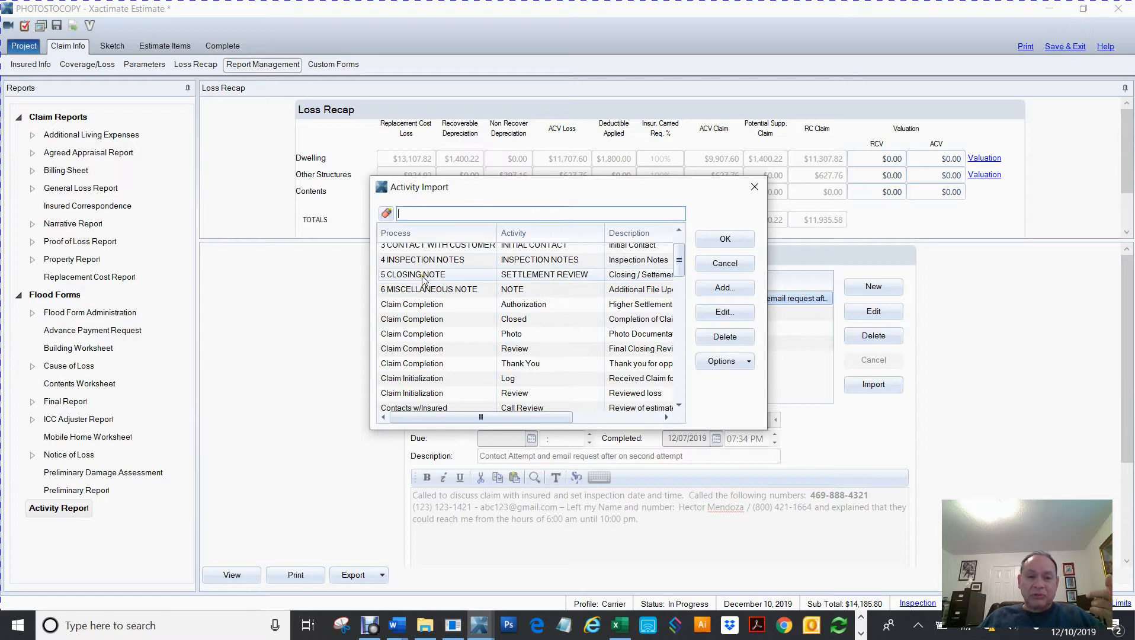
scroll(424, 281, up, 1)
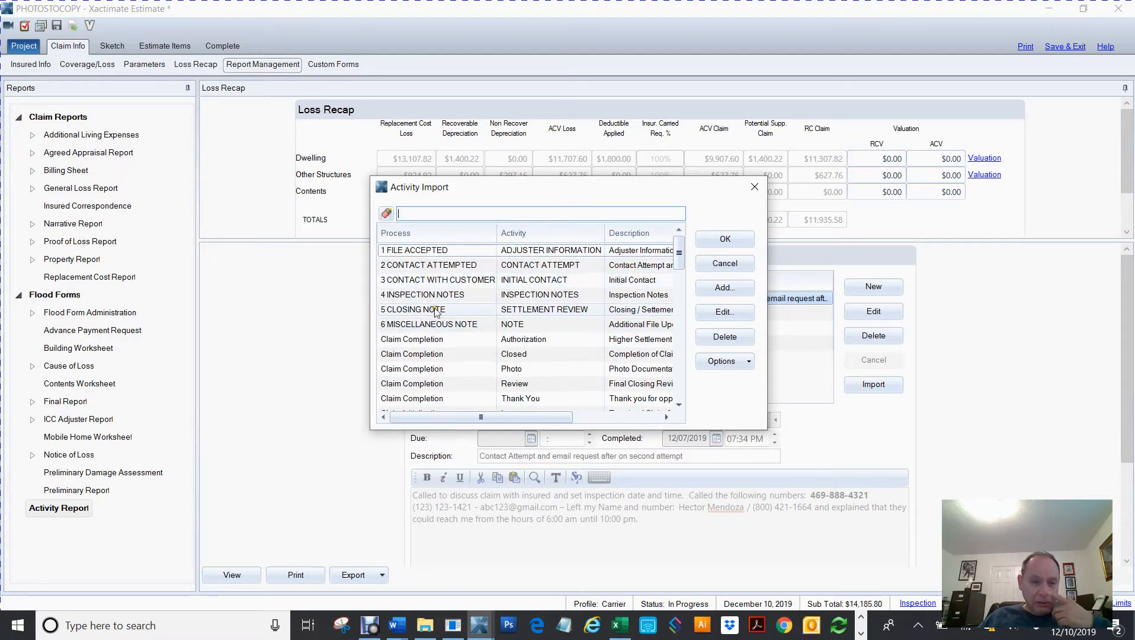
click(430, 299)
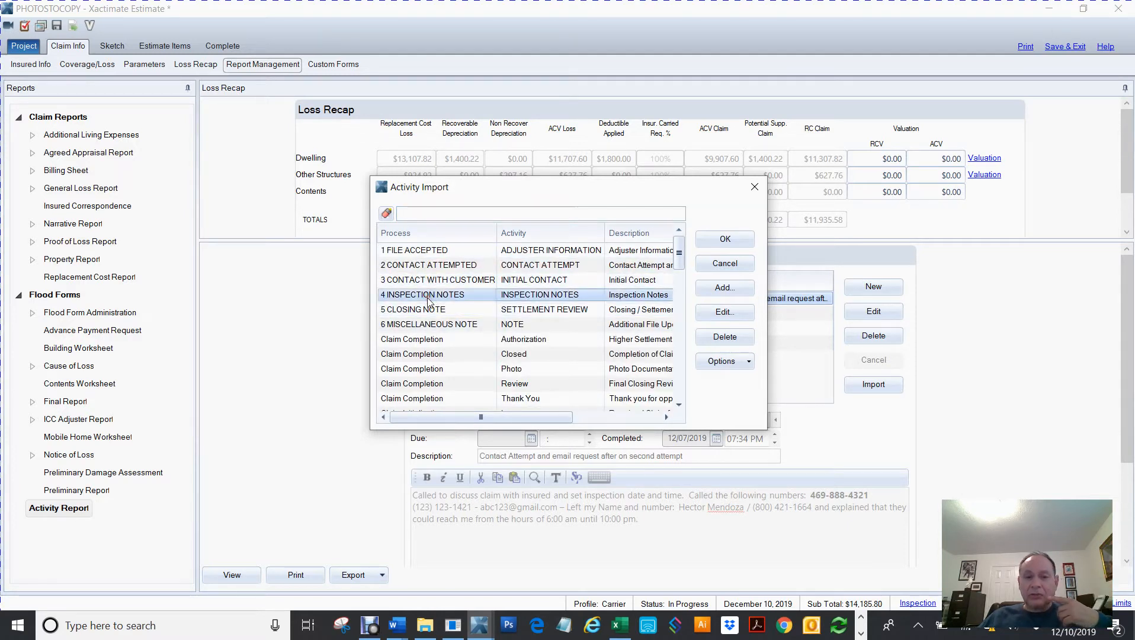
click(725, 239)
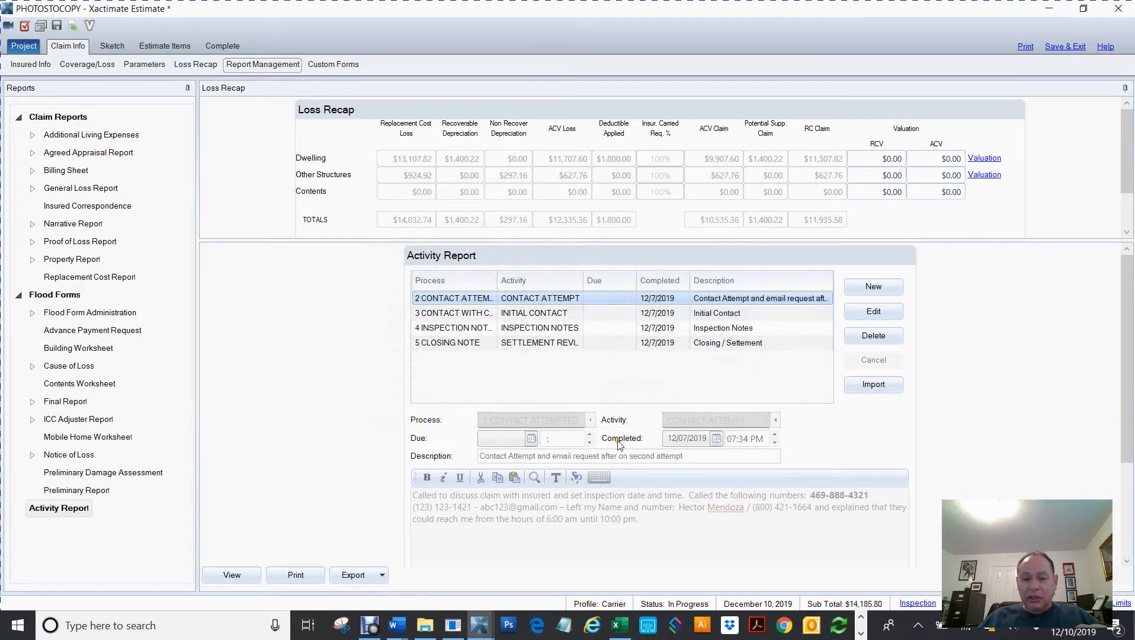
Enter Hail as the cause of loss and Roof as the origin in the imported inspection notes, and review the remaining sections
scroll(570, 508, down, 3)
scroll(570, 508, up, 3)
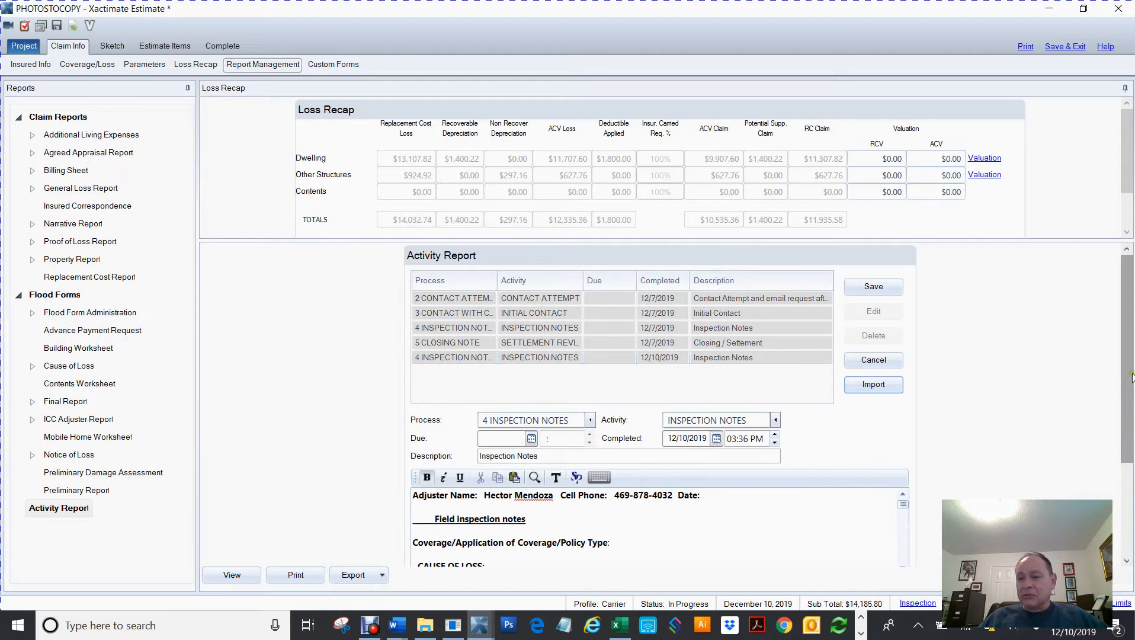
drag(1131, 378, 1117, 460)
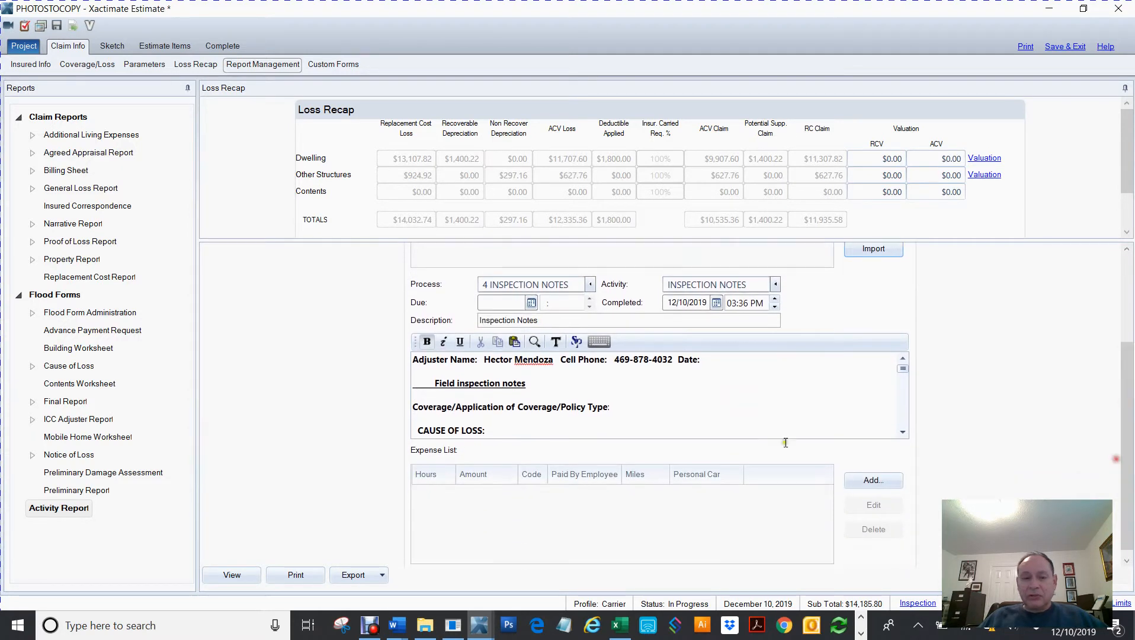
scroll(556, 403, up, 5)
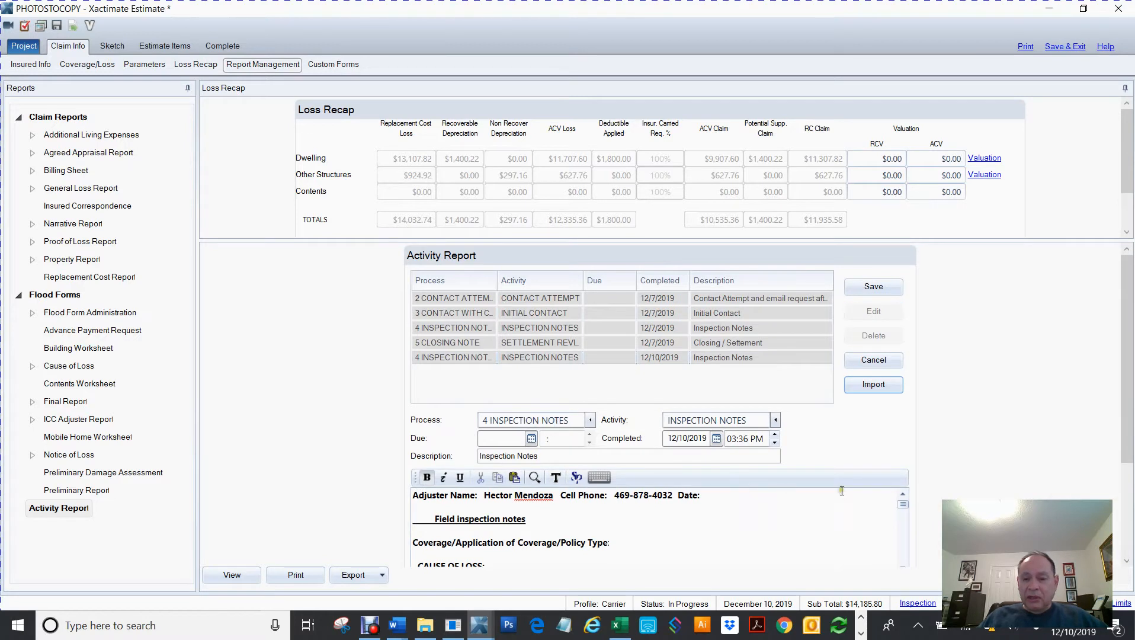
scroll(945, 489, down, 2)
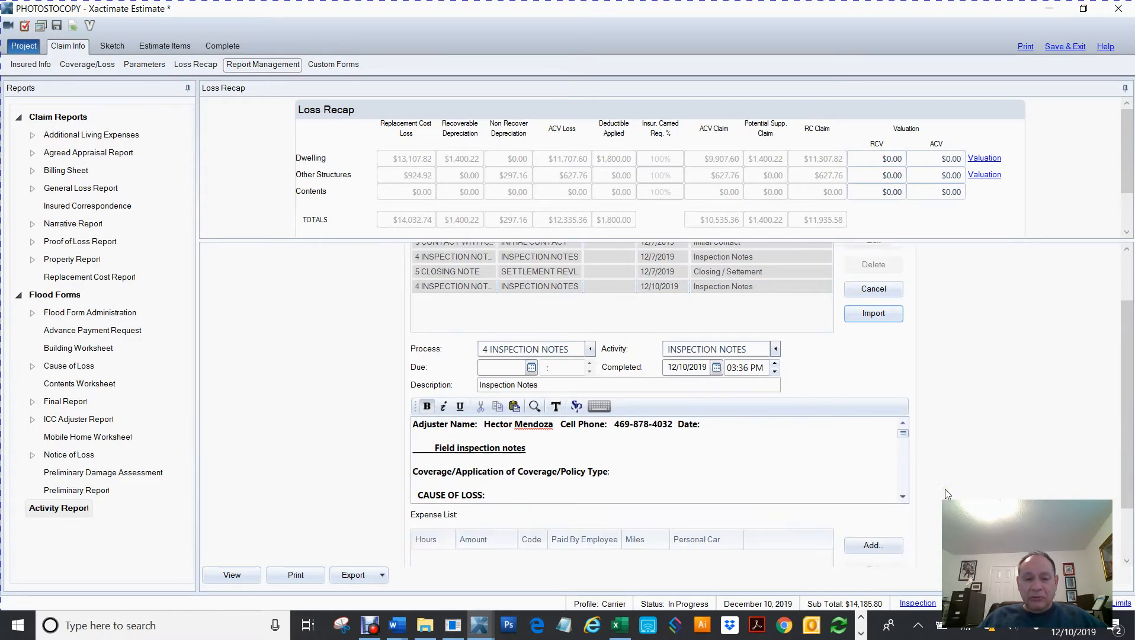
scroll(946, 489, down, 1)
click(496, 460)
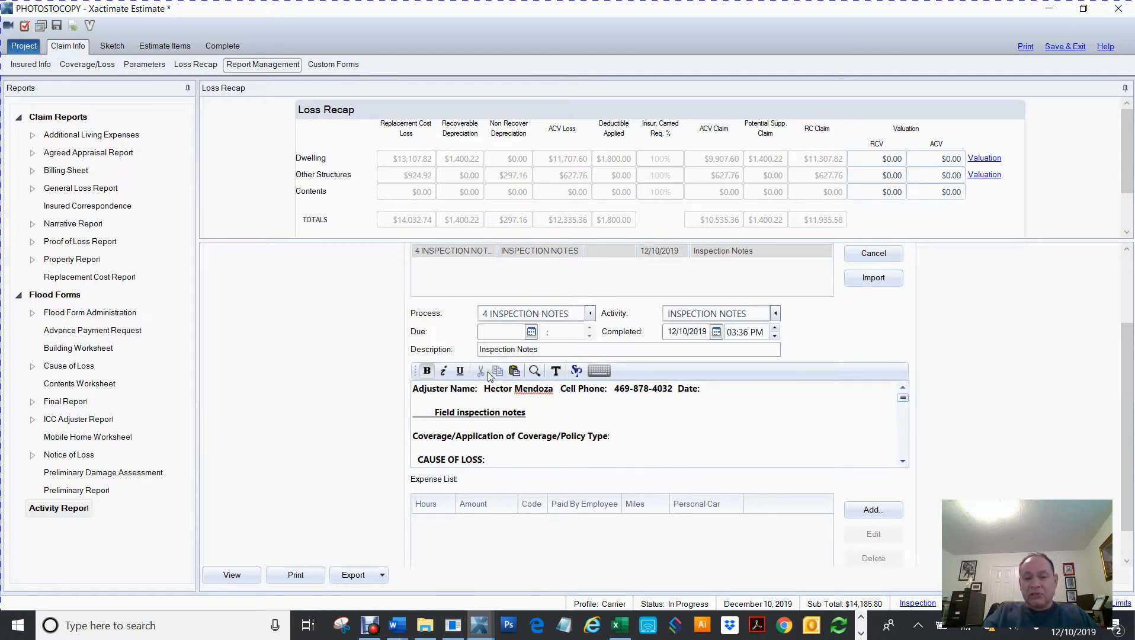
text(Hail)
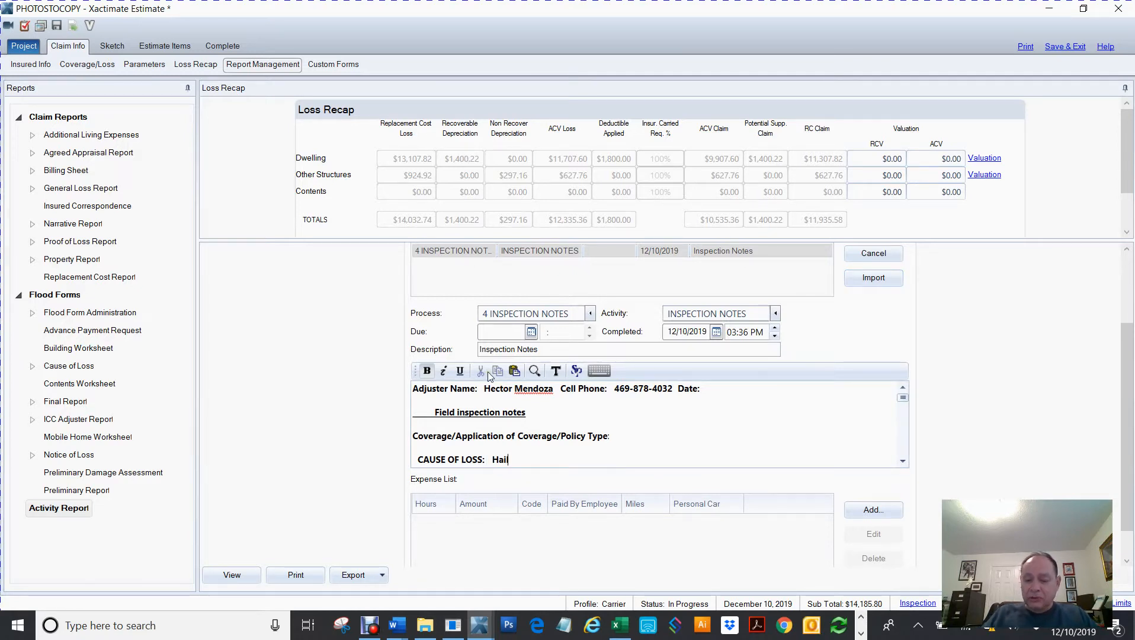
key(Down)
key(Down)
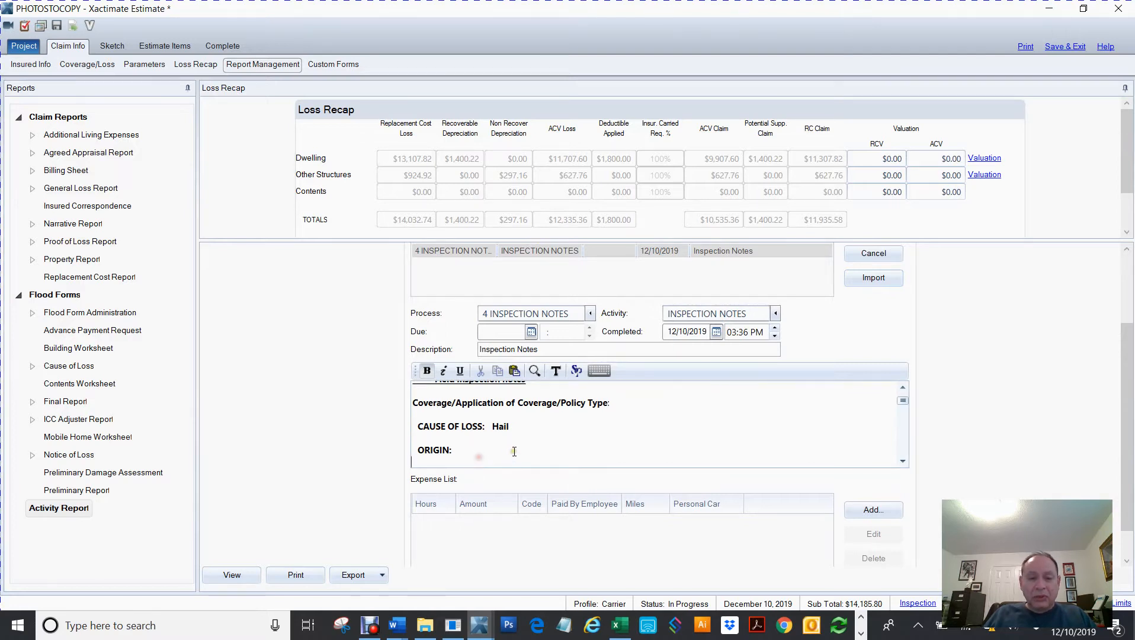
click(462, 448)
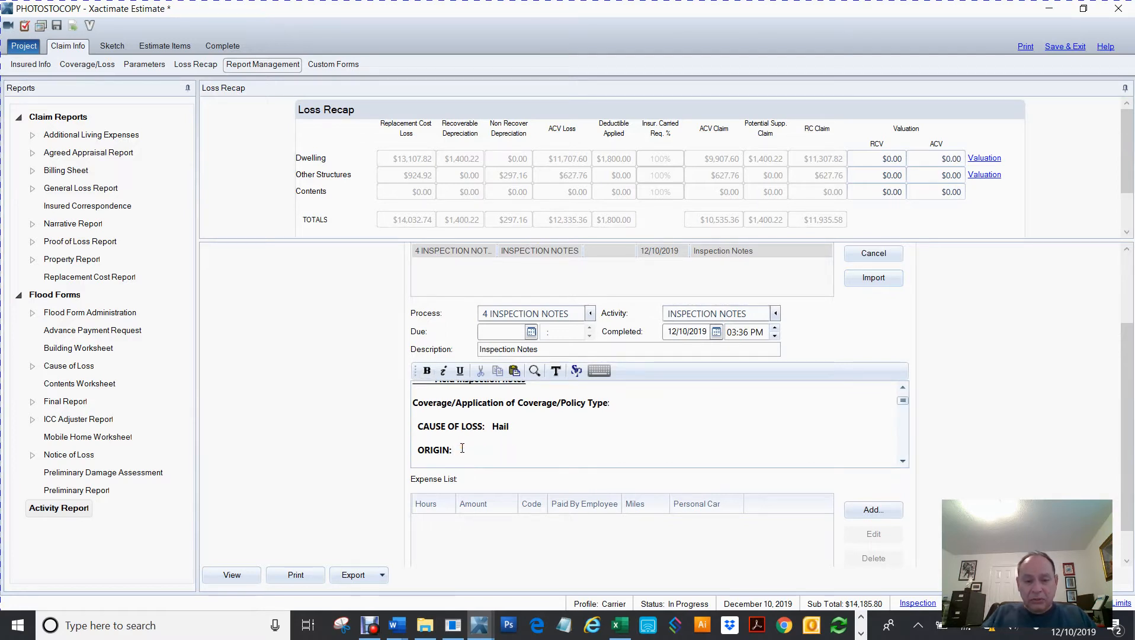
text(Roof)
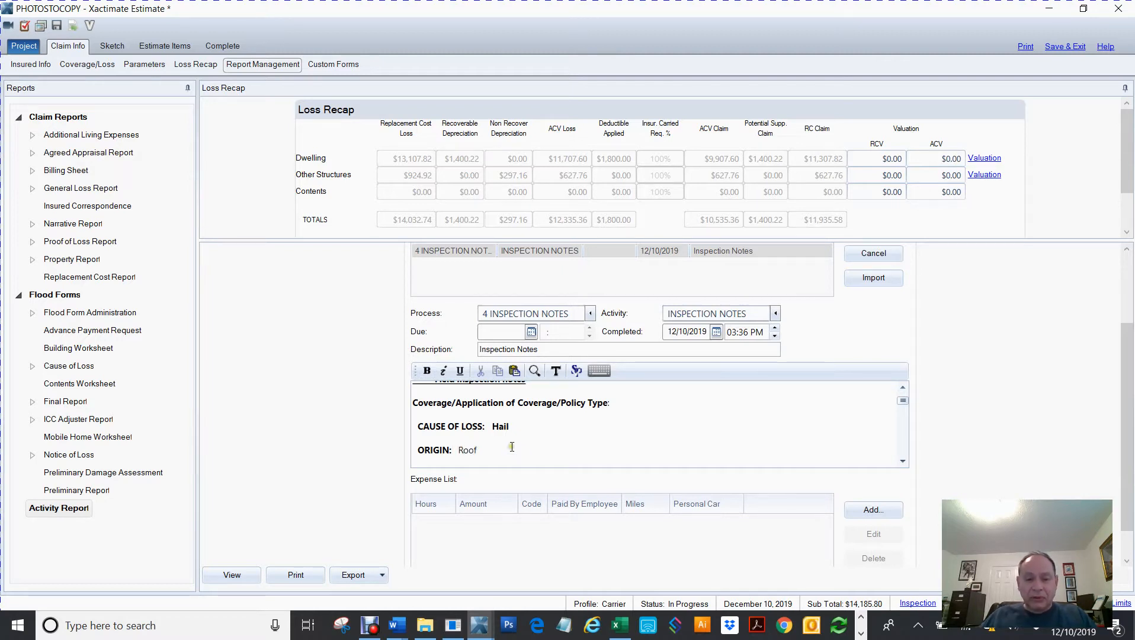
scroll(512, 447, down, 10)
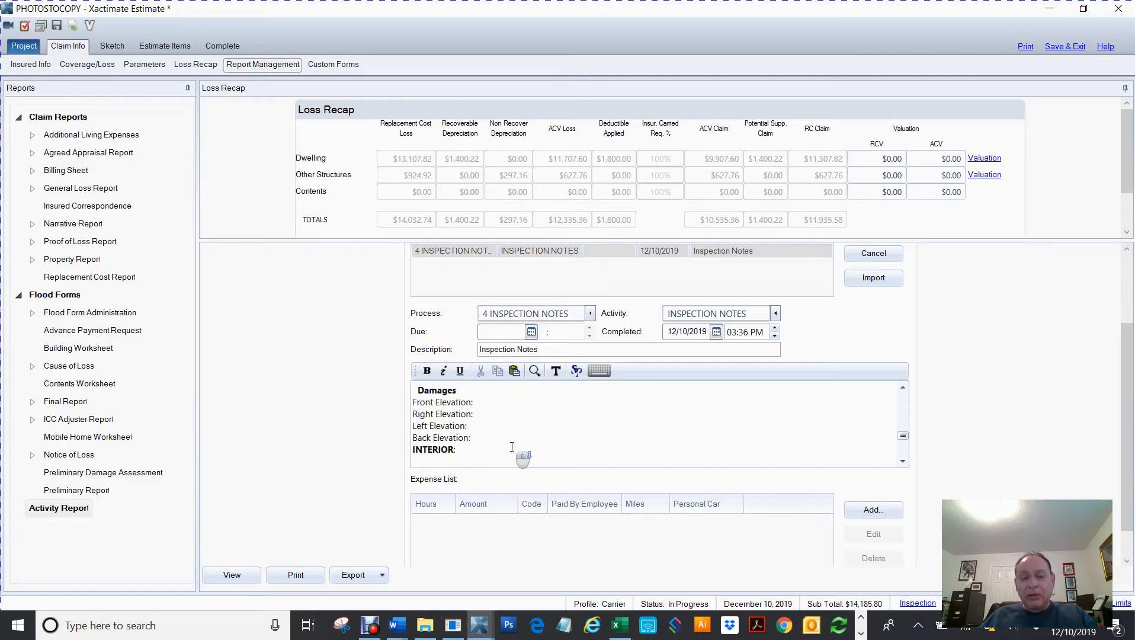
scroll(512, 447, down, 5)
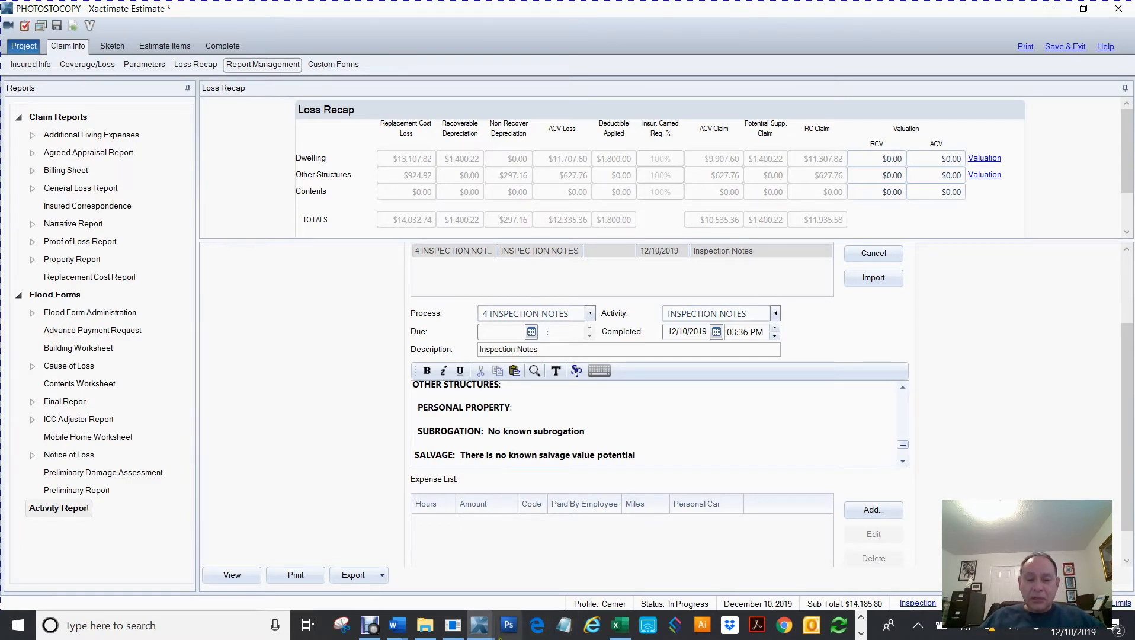
Switch to the Xactimate Data Transfer document and examine the Sketch screenshot annotated with the .SKX and .MXC extensions
mouse_move(386, 629)
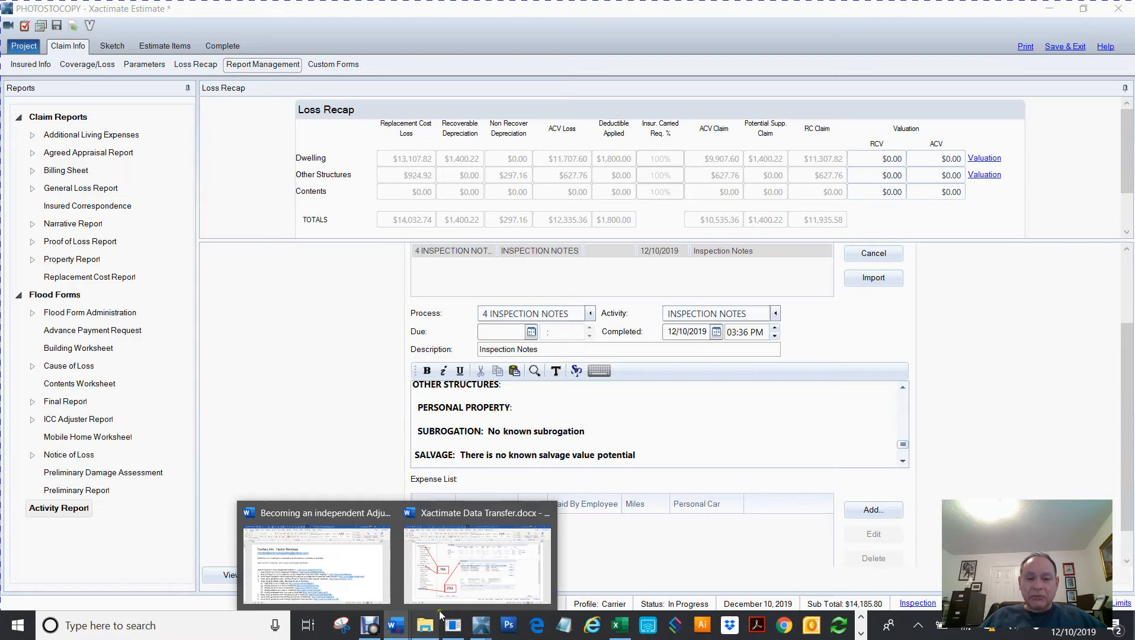
click(468, 599)
scroll(573, 450, down, 10)
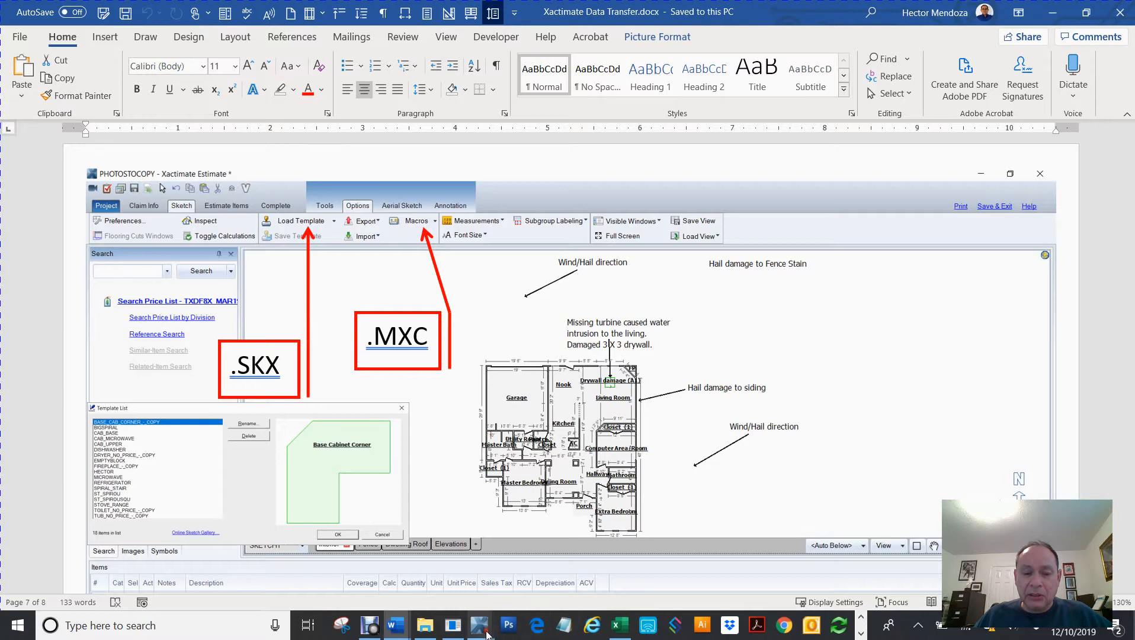
Switch to the PHOTOSTOCOPY estimate in Xactimate and load the REFRIGERATOR template into the interior sketch
click(505, 606)
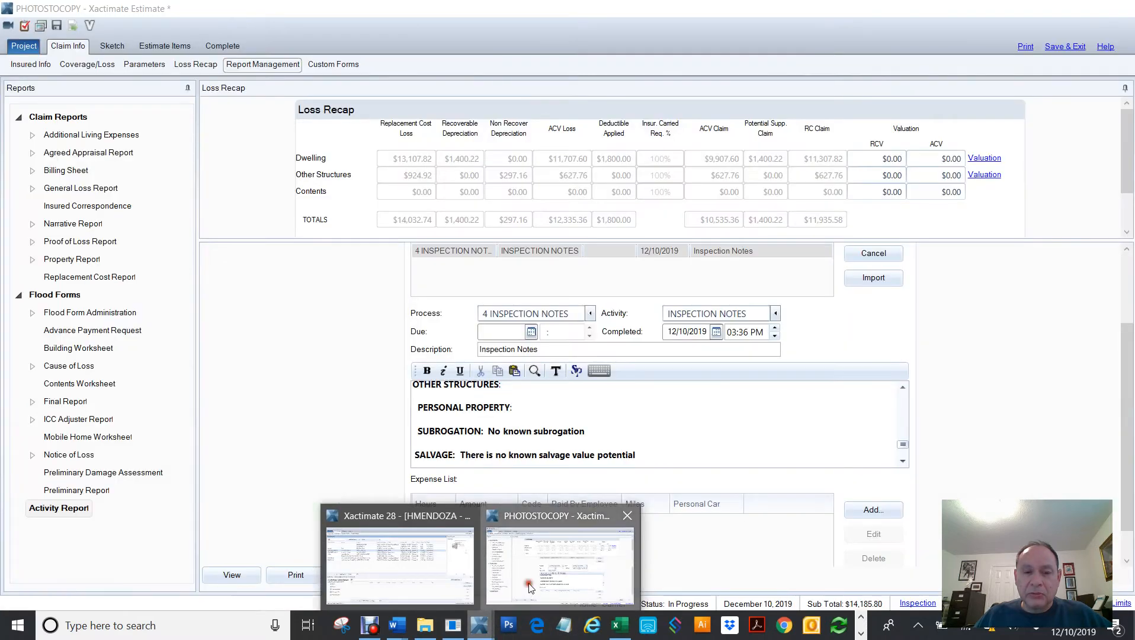
click(115, 49)
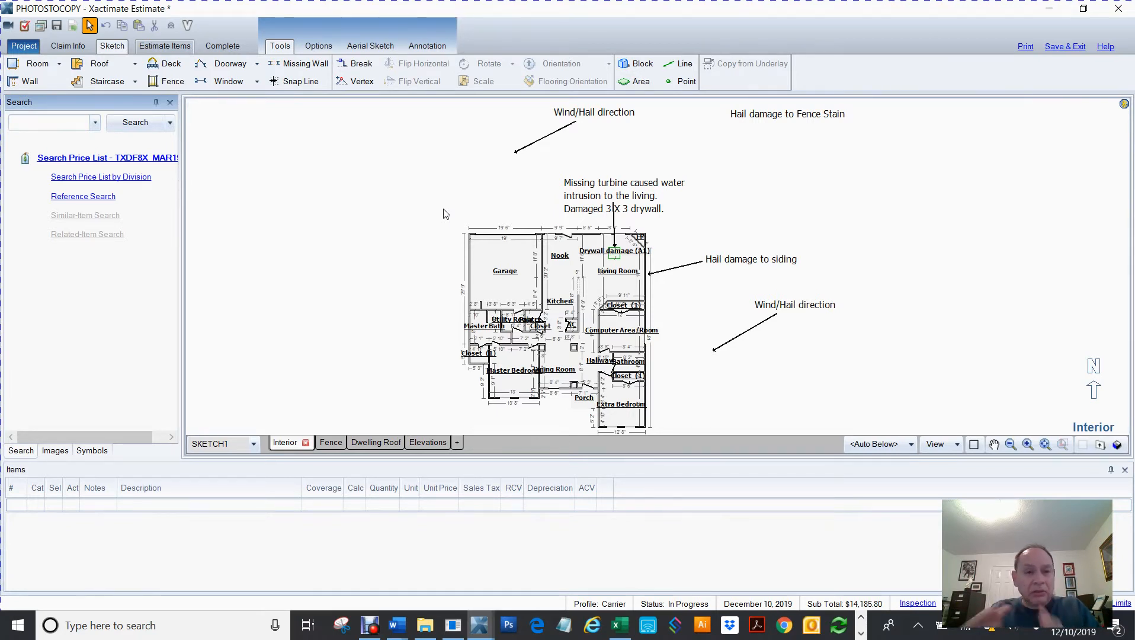
click(319, 45)
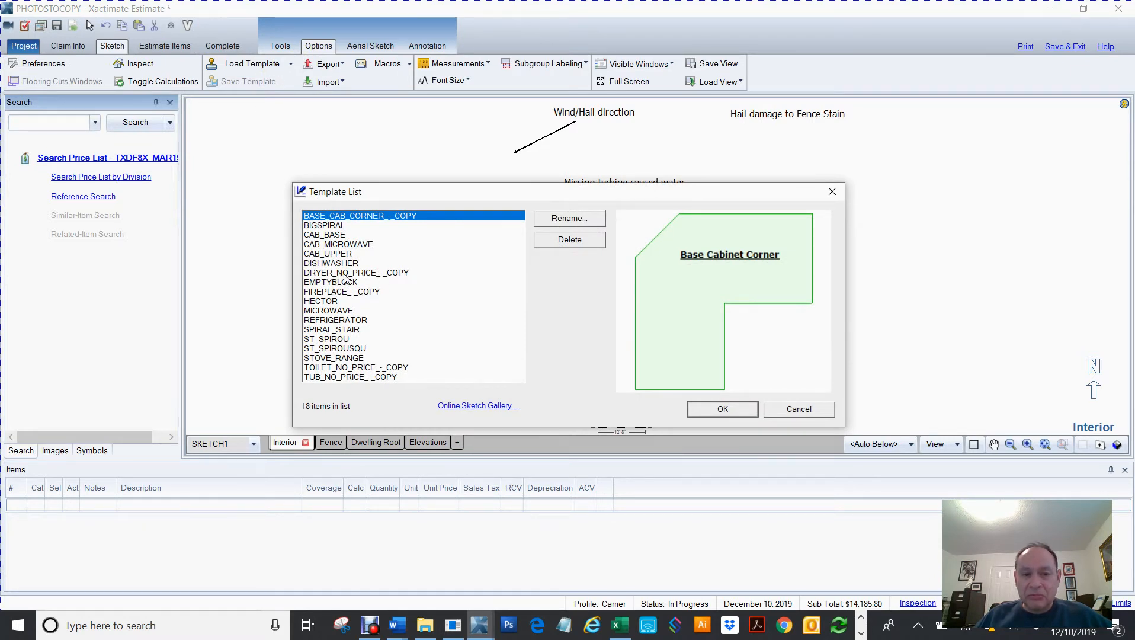
click(348, 321)
click(723, 409)
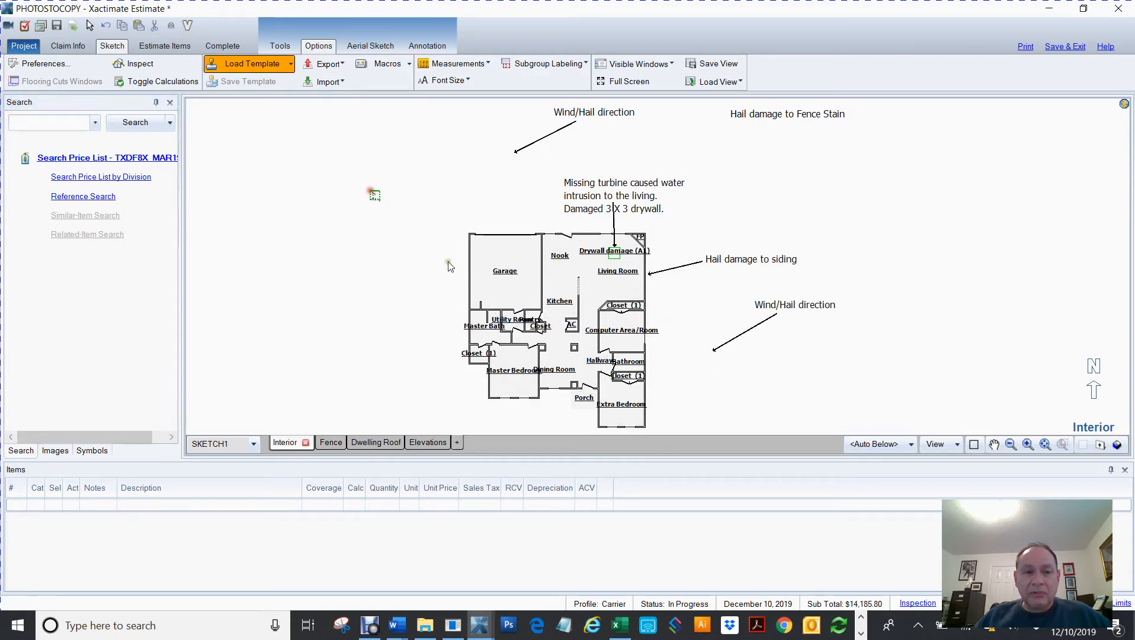
Examine the loaded template block outside the garage up close and delete it from the sketch
scroll(413, 263, up, 5)
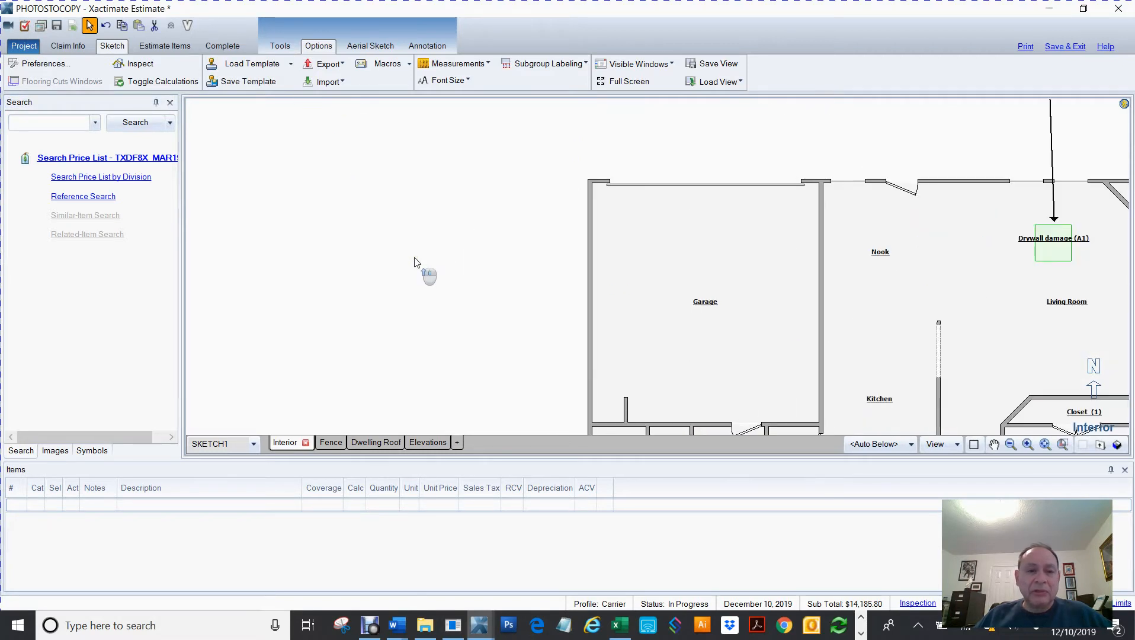
drag(396, 231, 511, 378)
key(Escape)
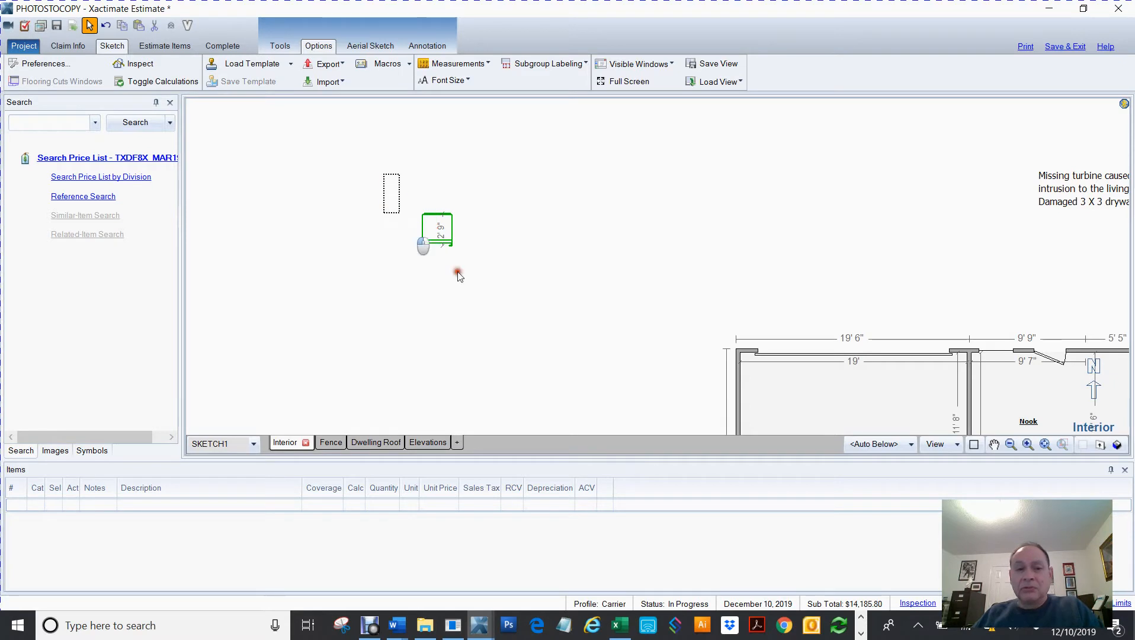
key(Delete)
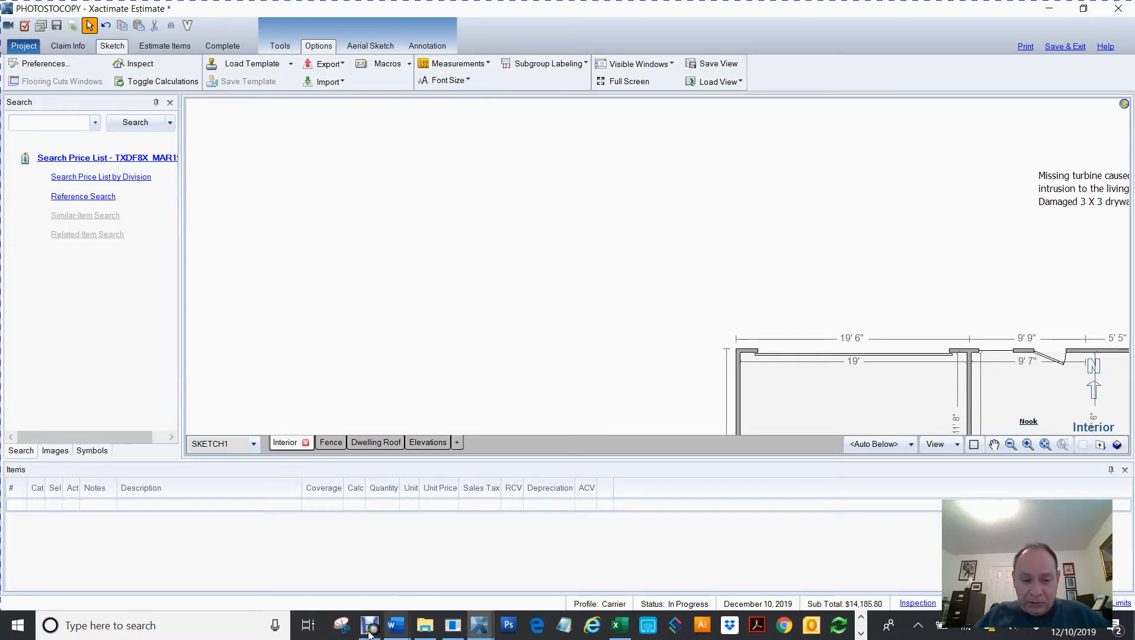
Return to the Xactimate Data Transfer document and examine the Estimate Items screenshot linking the .NTX extension to line item note templates
mouse_move(397, 629)
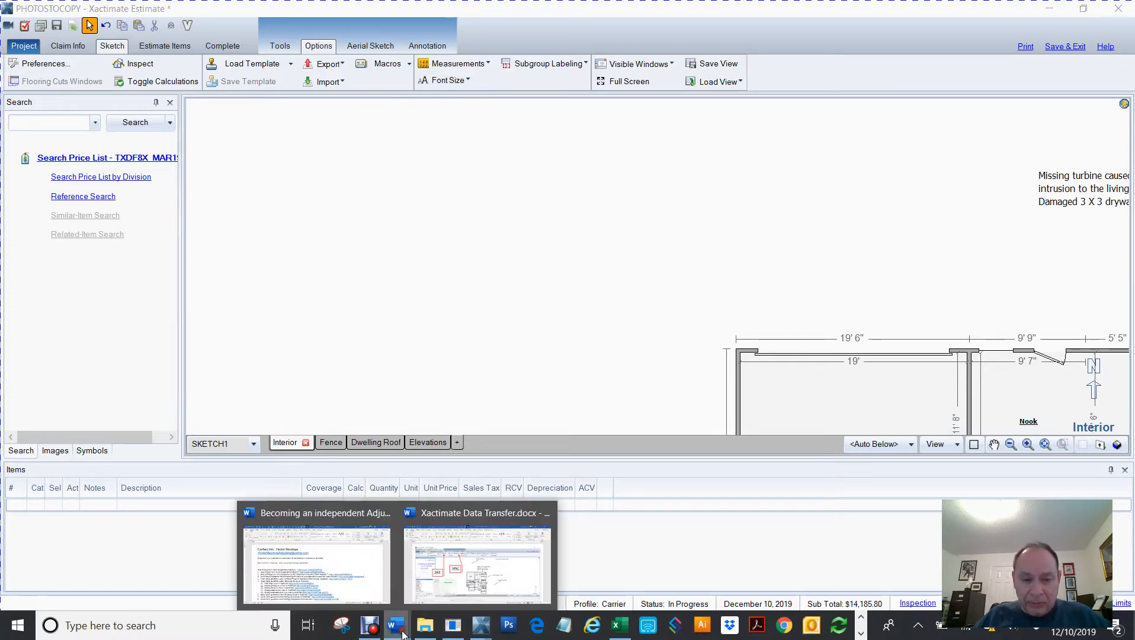
click(435, 581)
scroll(536, 418, down, 15)
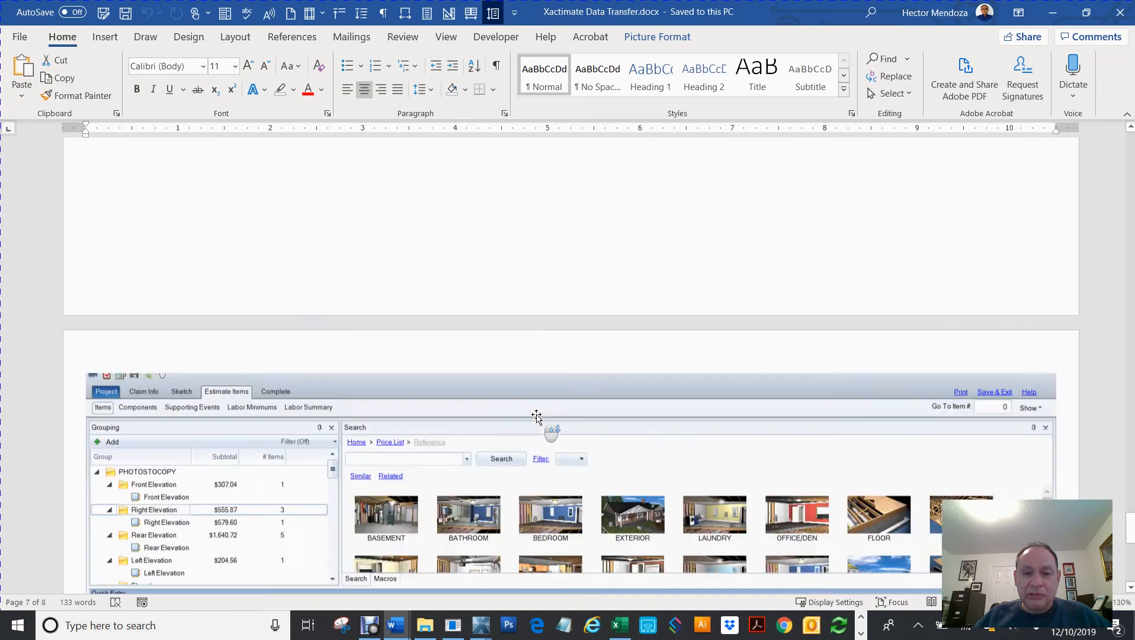
scroll(536, 417, down, 8)
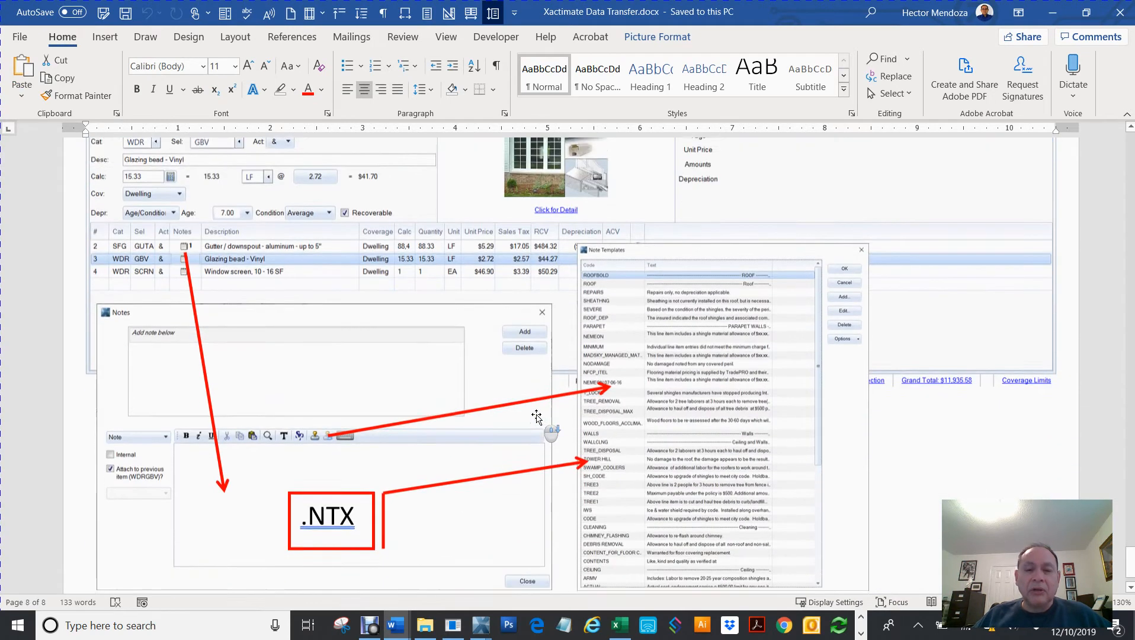
scroll(537, 417, down, 1)
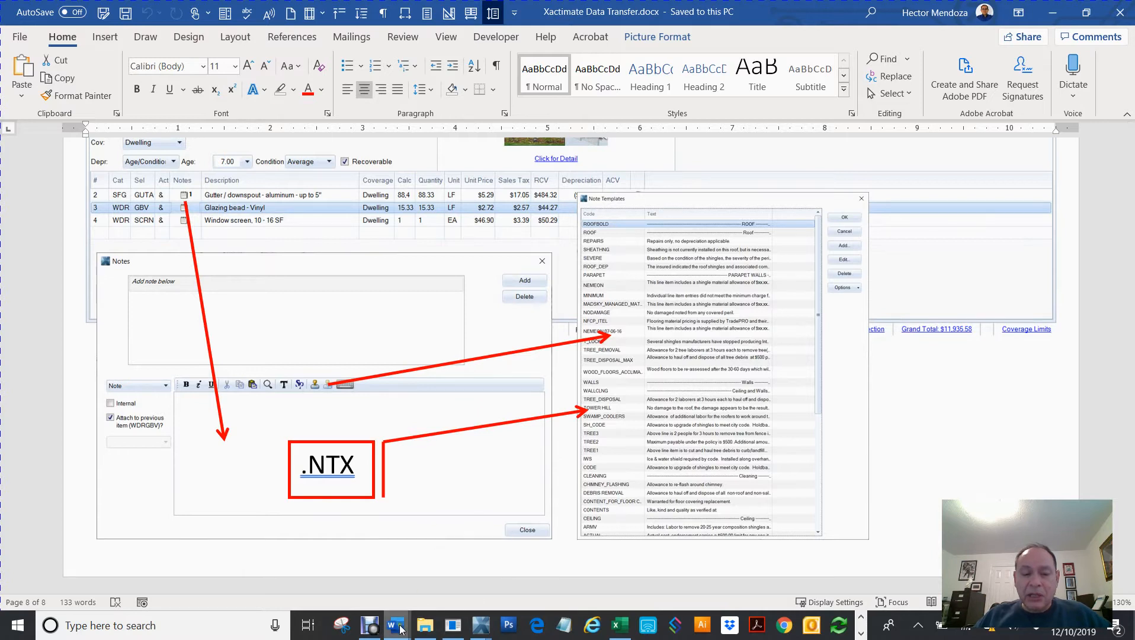
mouse_move(400, 630)
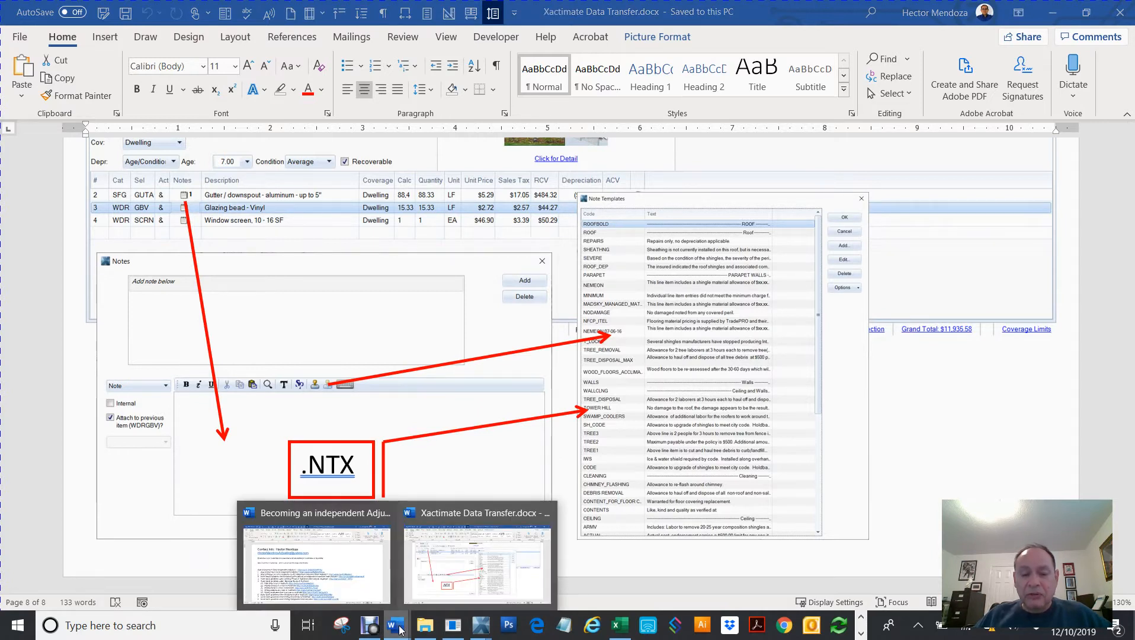
Switch to the PHOTOSTOCOPY estimate in Xactimate and add roofing item RFG 300 with zero quantity to the Left Elevation room
mouse_move(481, 631)
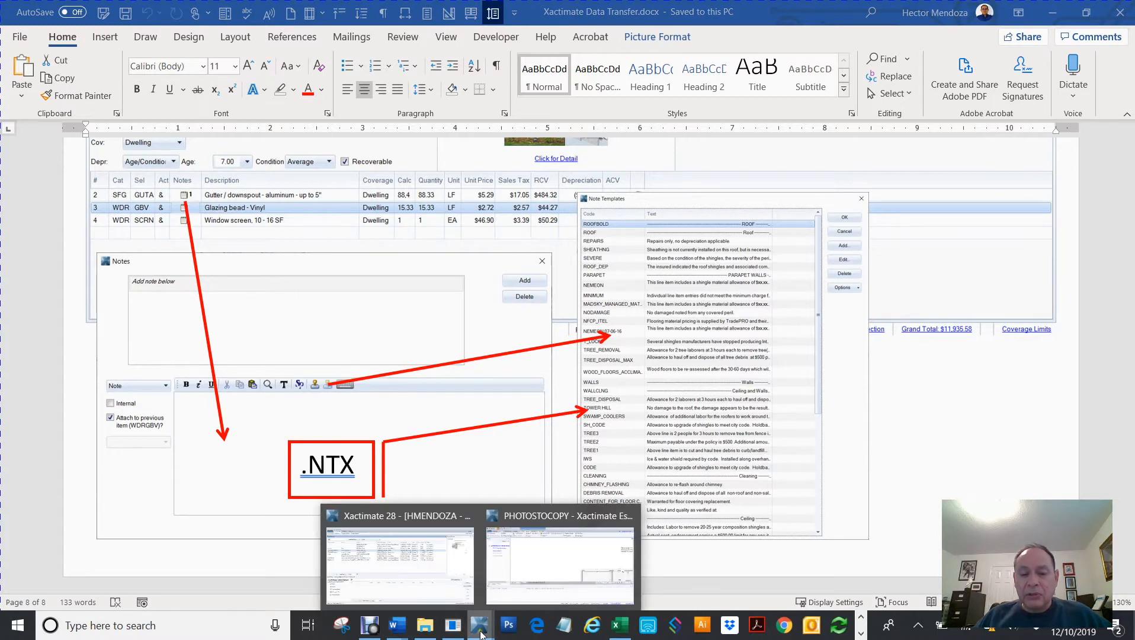
click(532, 567)
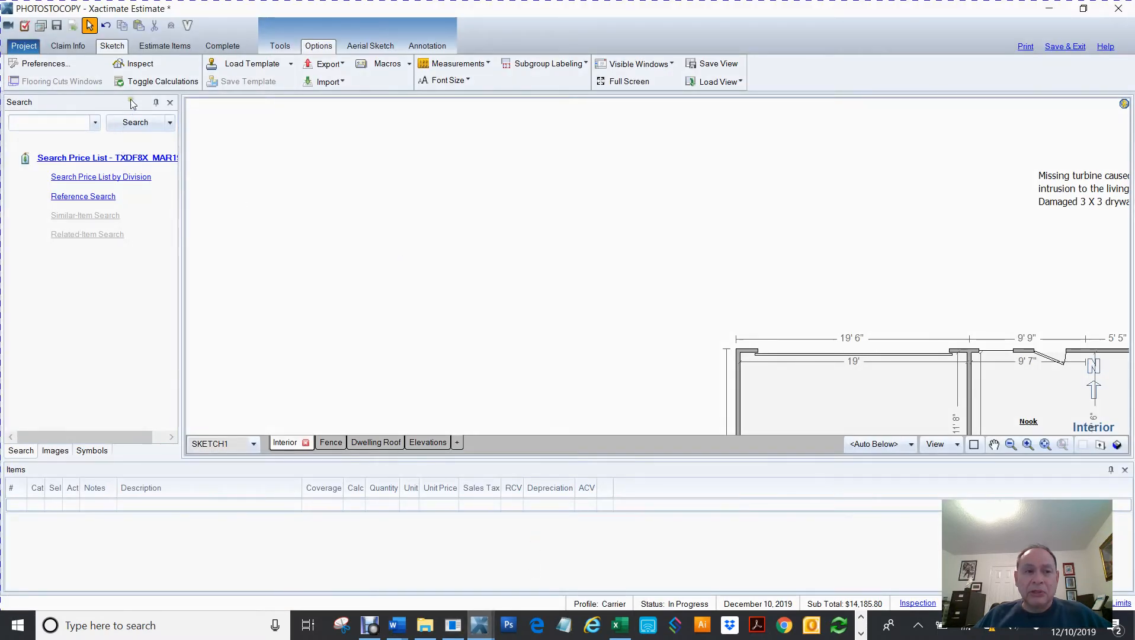
click(168, 45)
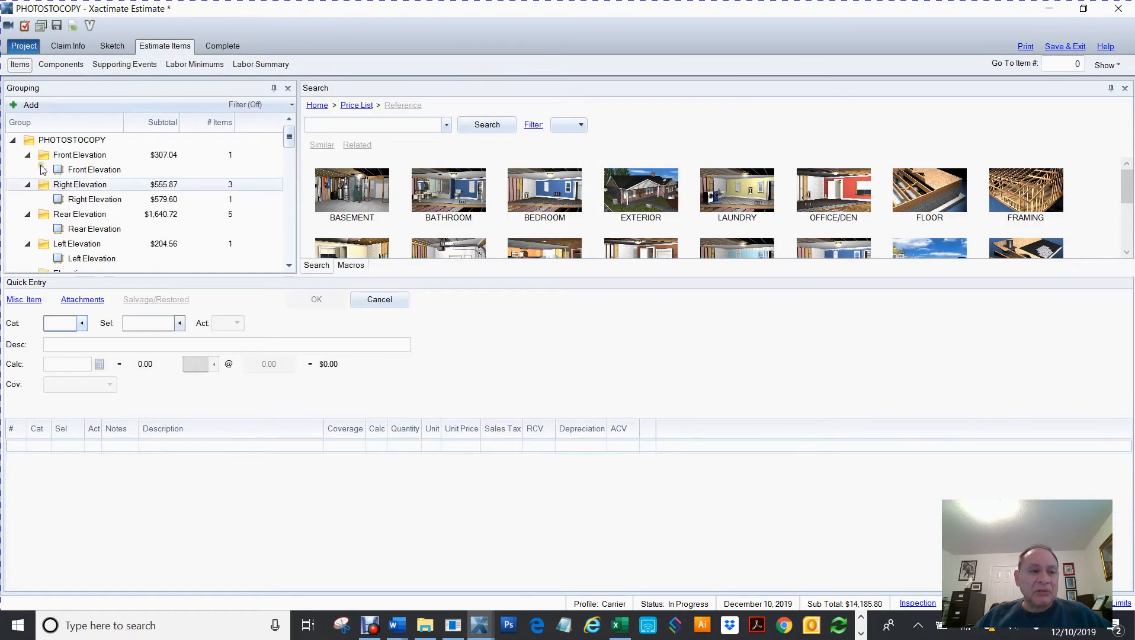
click(62, 259)
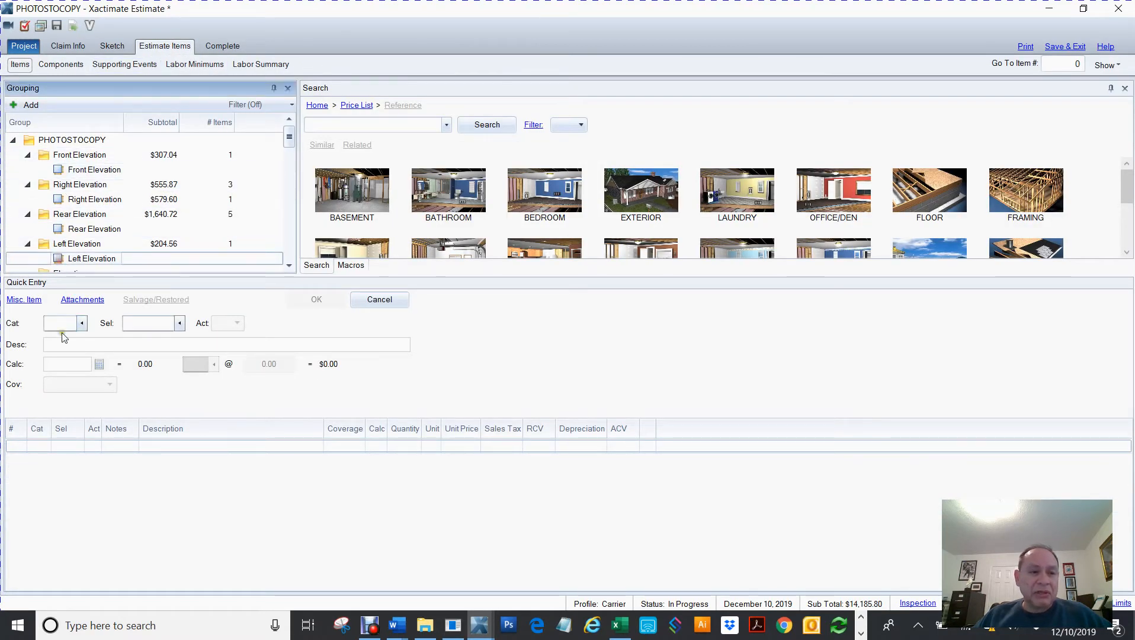
click(60, 325)
text(RFG)
key(Tab)
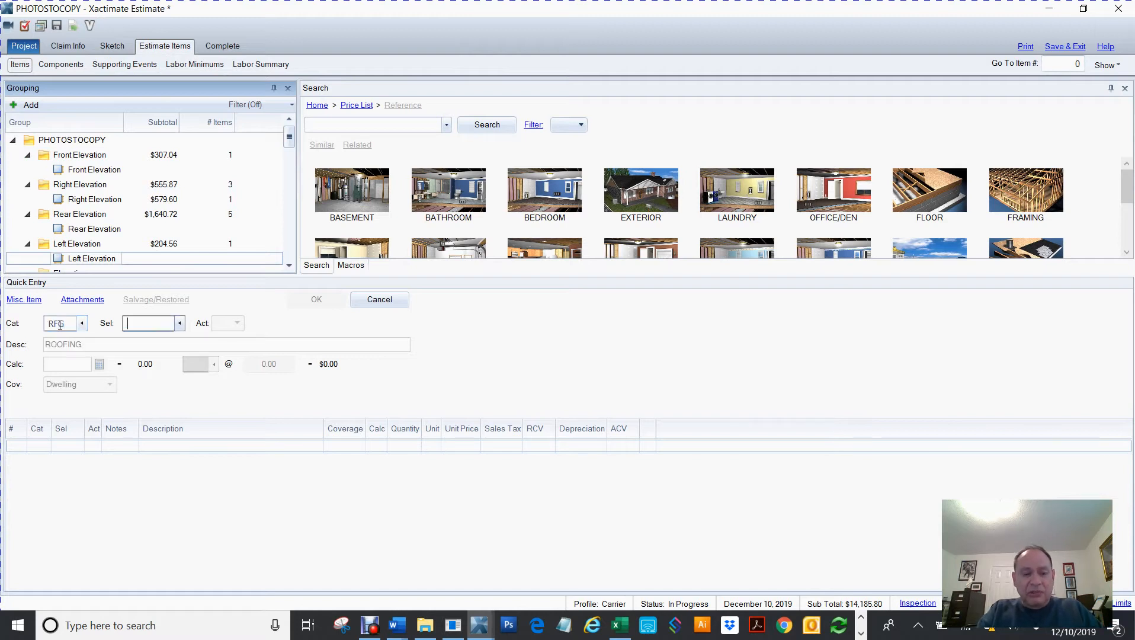
text(300)
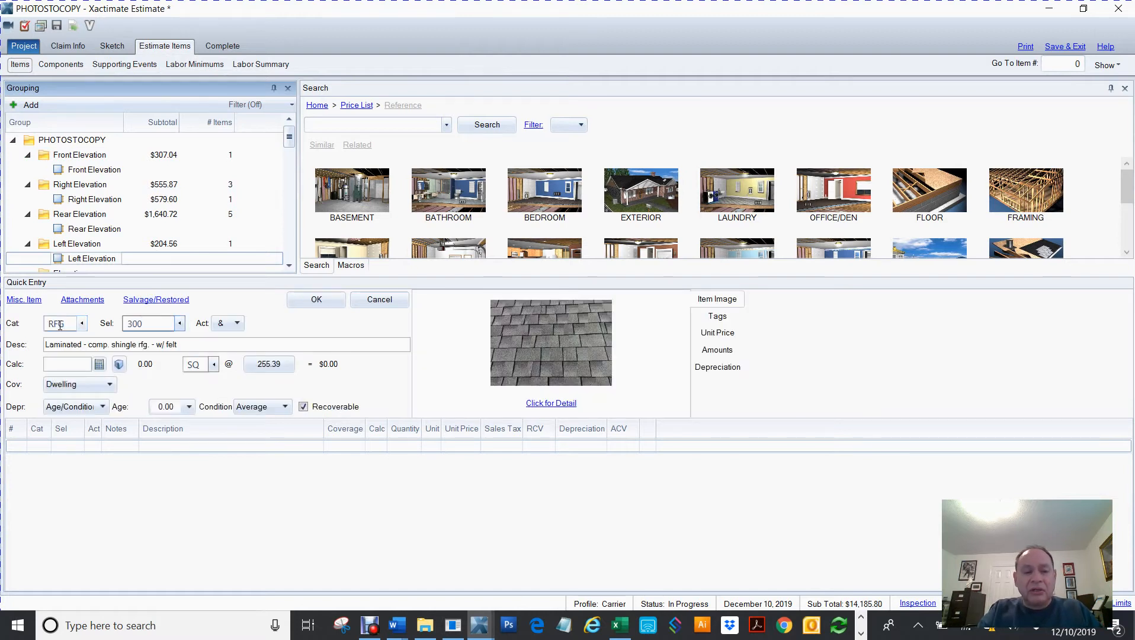
key(Return)
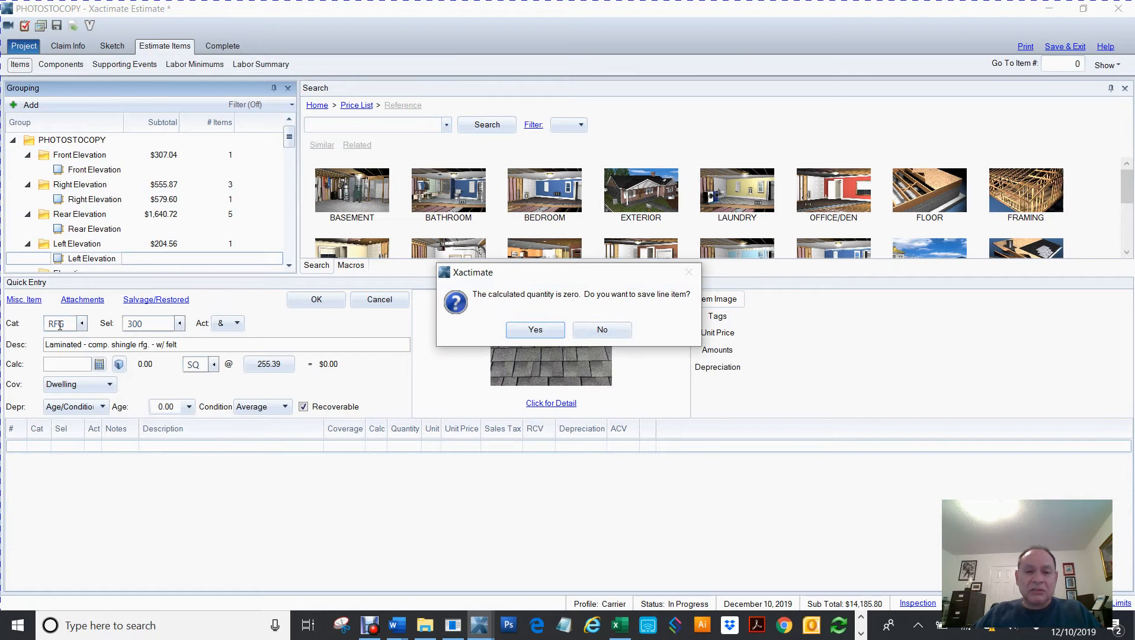
click(541, 330)
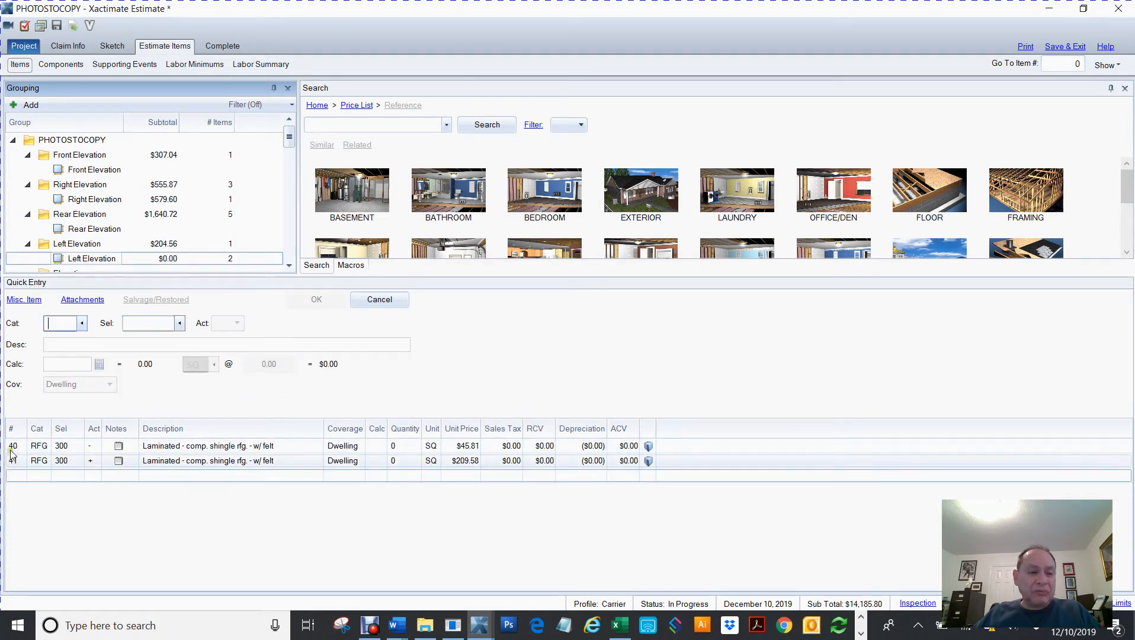
Set the quantity to 30 SQ on both the removal and replacement lines of the laminated shingle roofing item
click(11, 450)
click(60, 367)
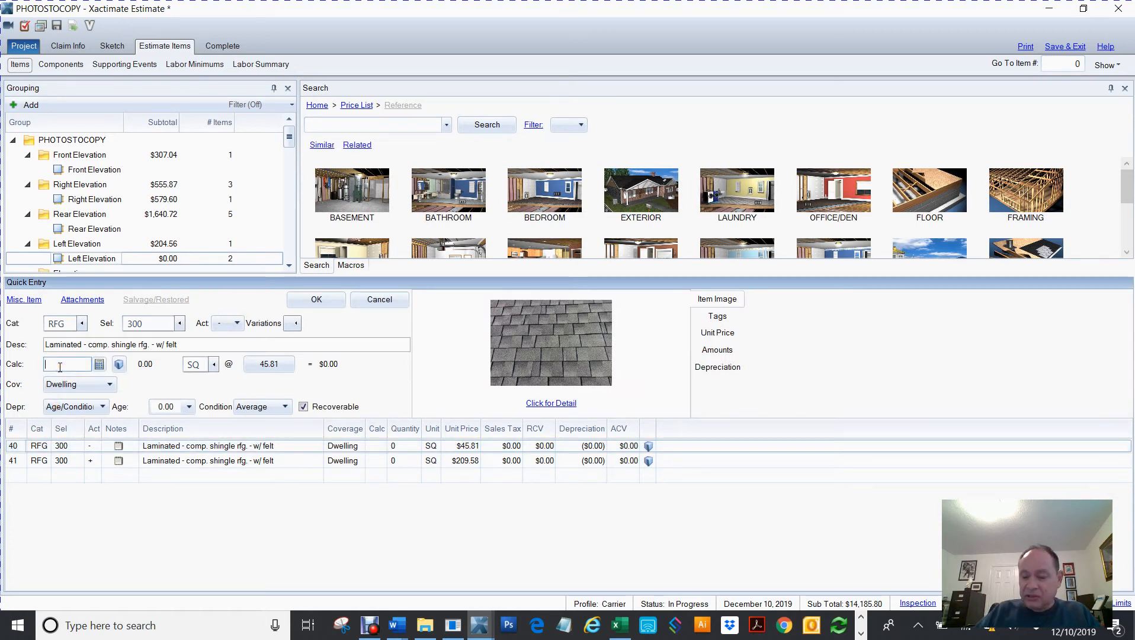
text(30)
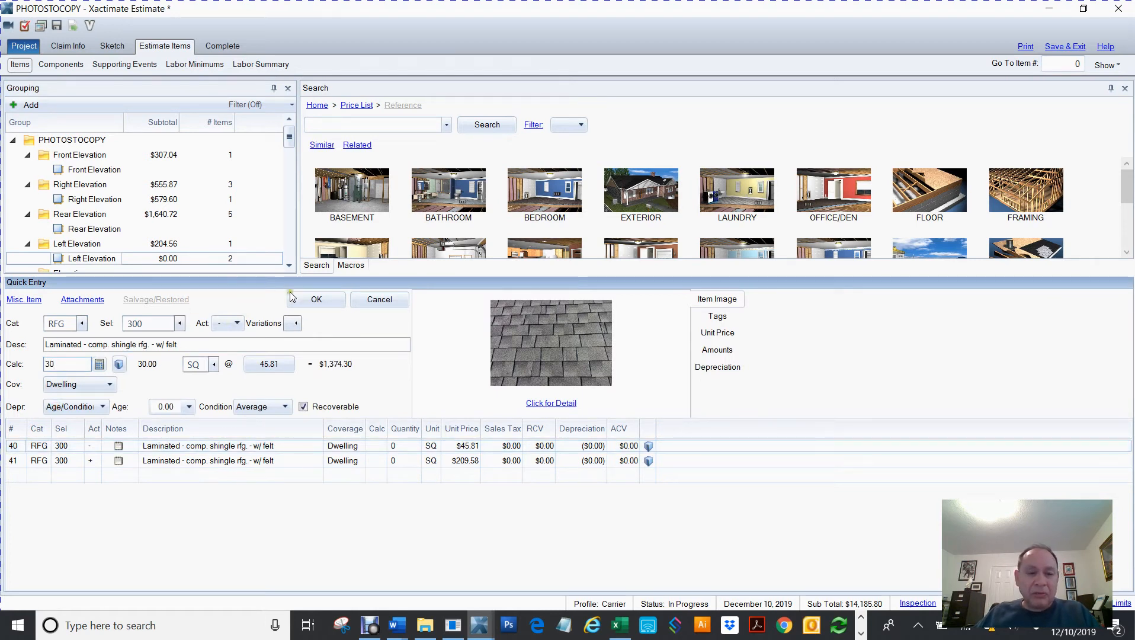
click(317, 300)
click(19, 459)
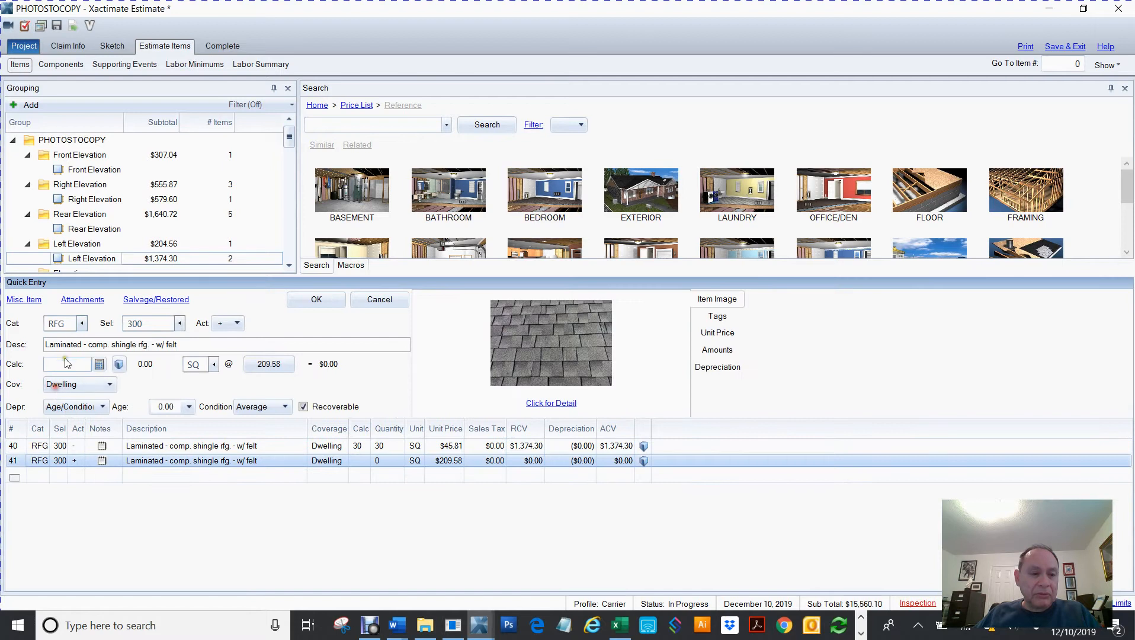
click(57, 365)
text(30)
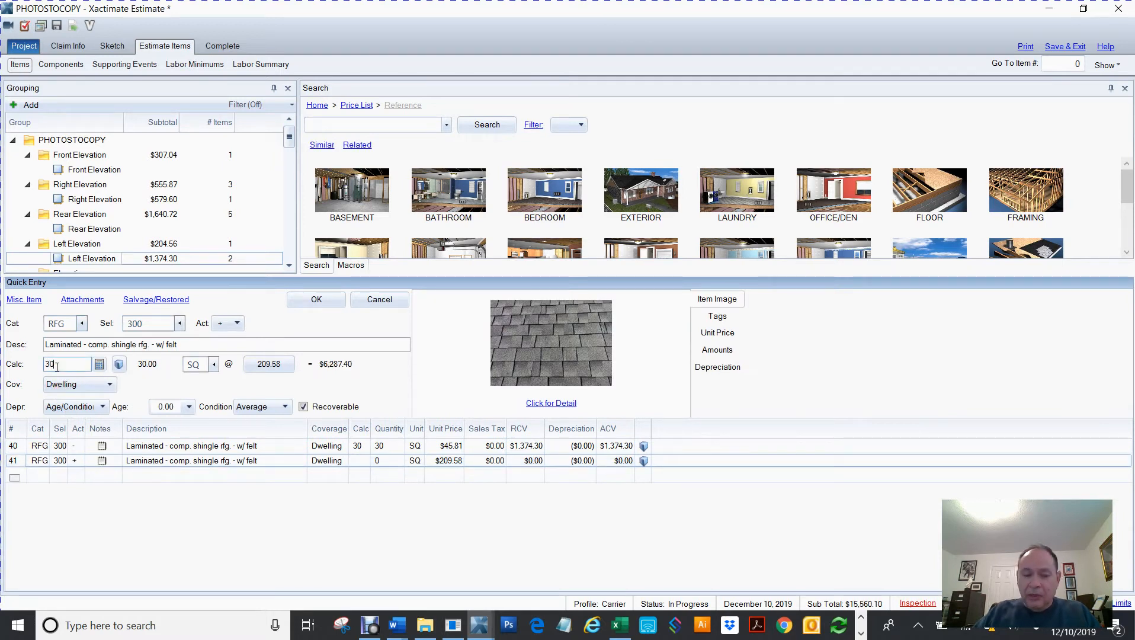
key(Return)
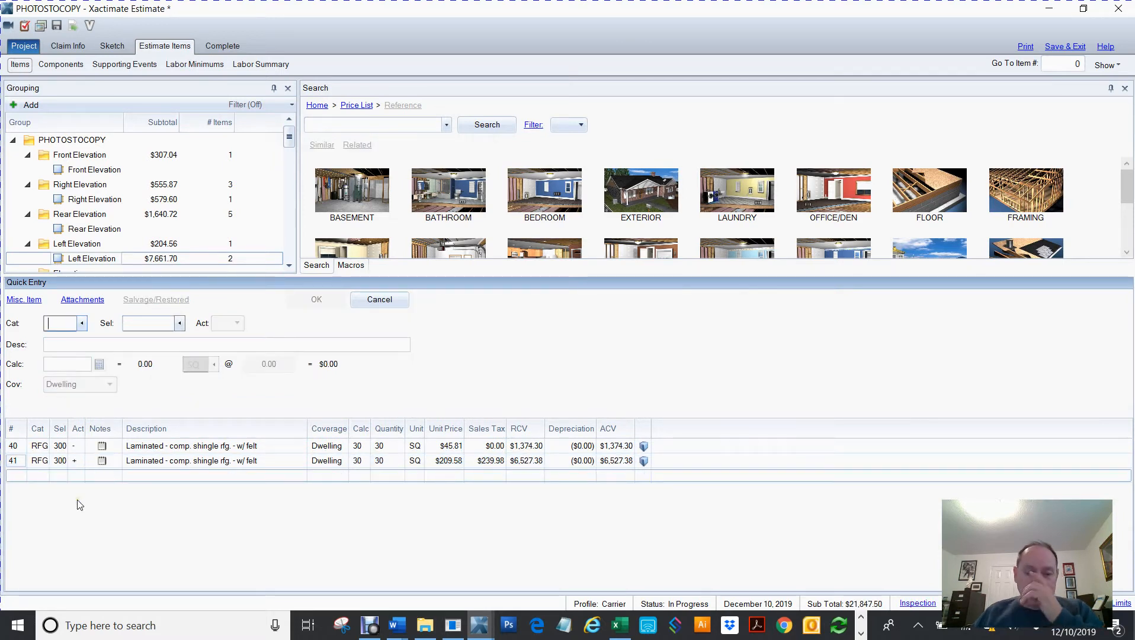
Add a note to the shingle replacement line using the MADSKY managed material note template
click(102, 462)
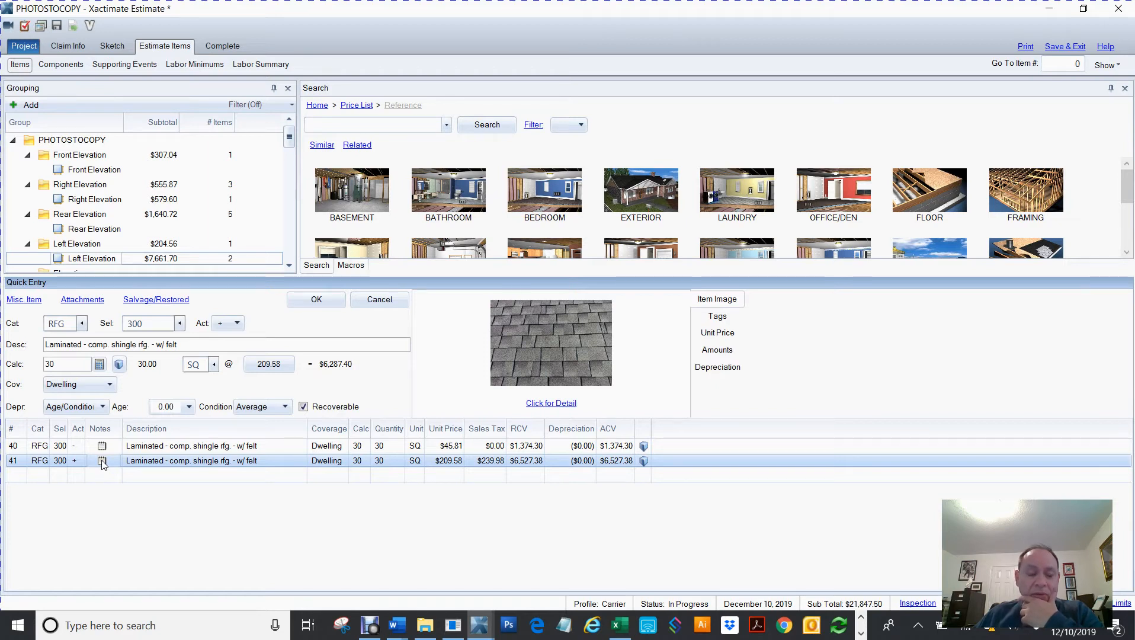
click(101, 461)
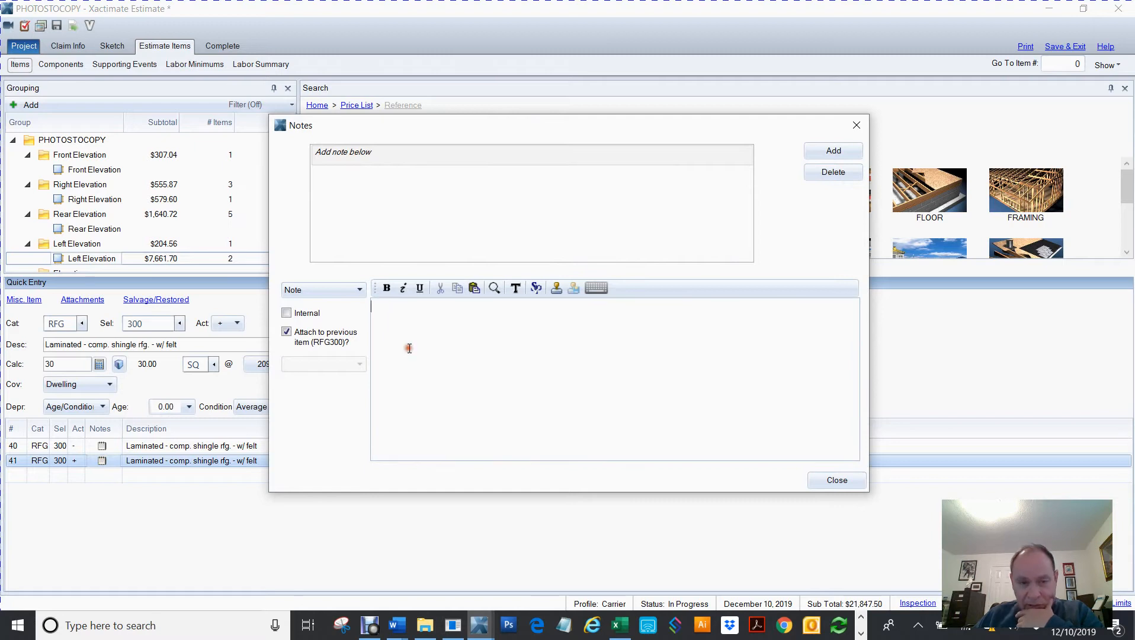
click(557, 290)
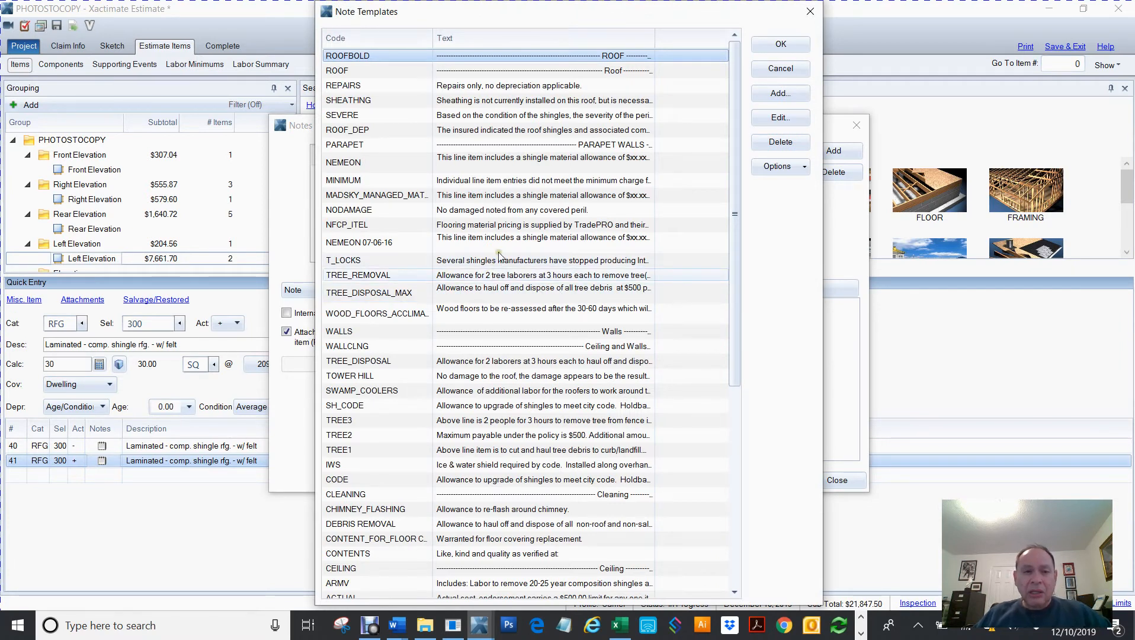
click(389, 201)
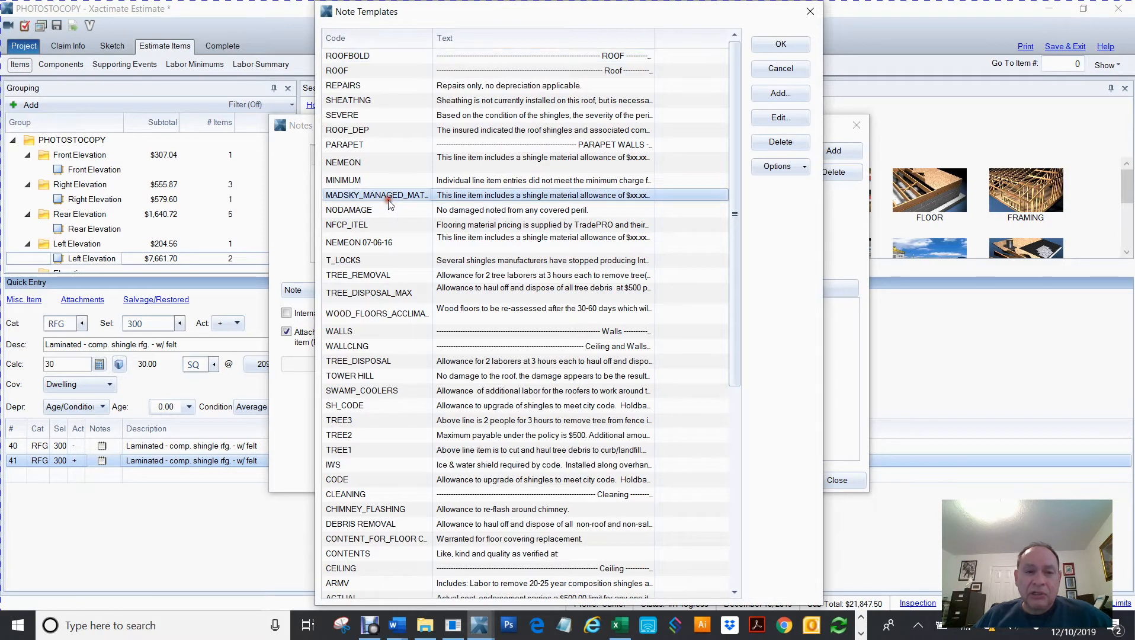
click(781, 46)
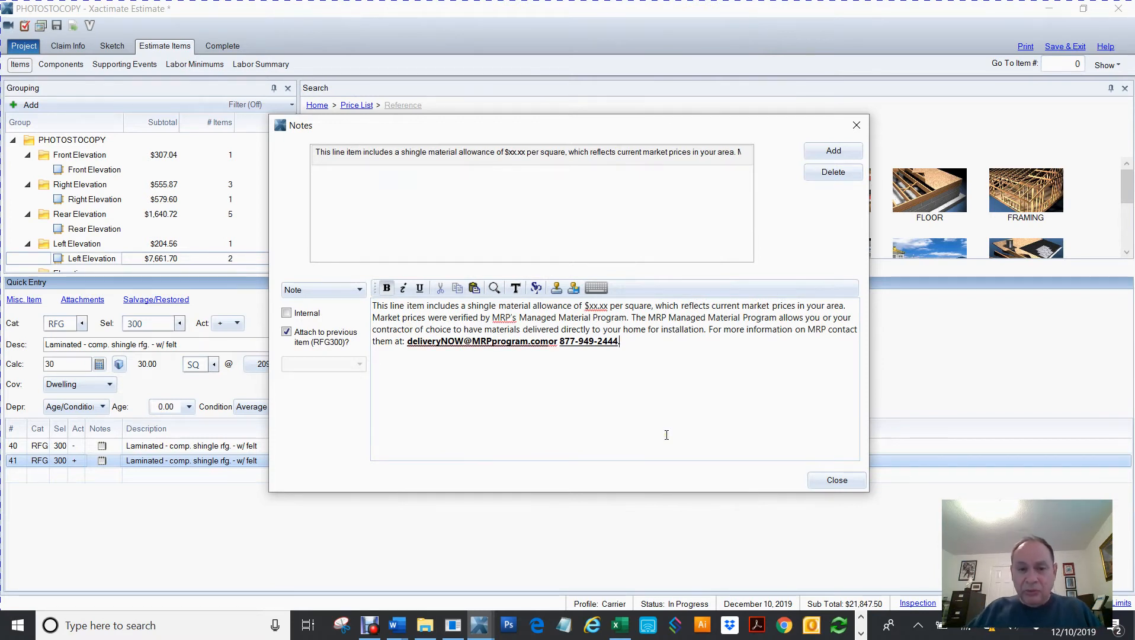
Replace the shingle allowance placeholder in the note with 135.00, then close the note and reopen it for a check
double_click(592, 305)
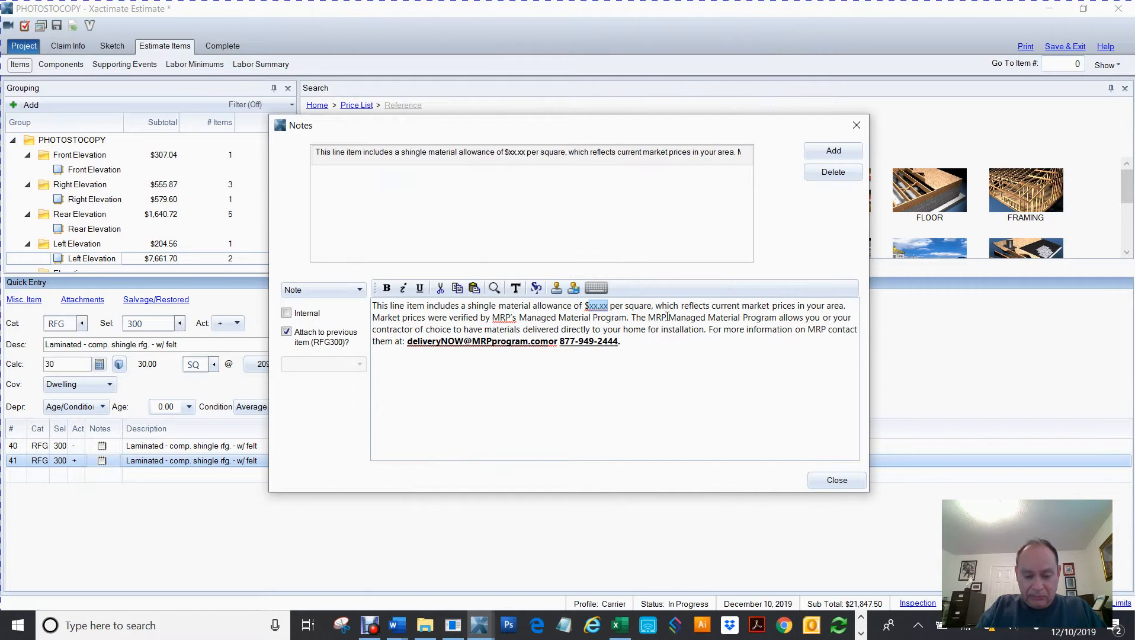
text(135.)
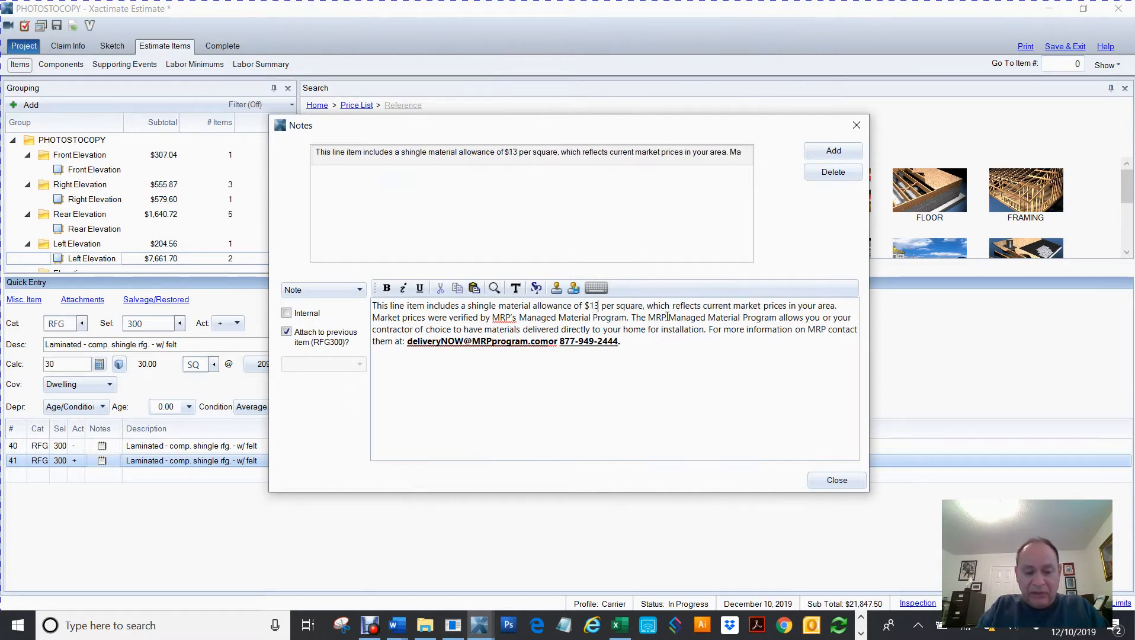
text(00)
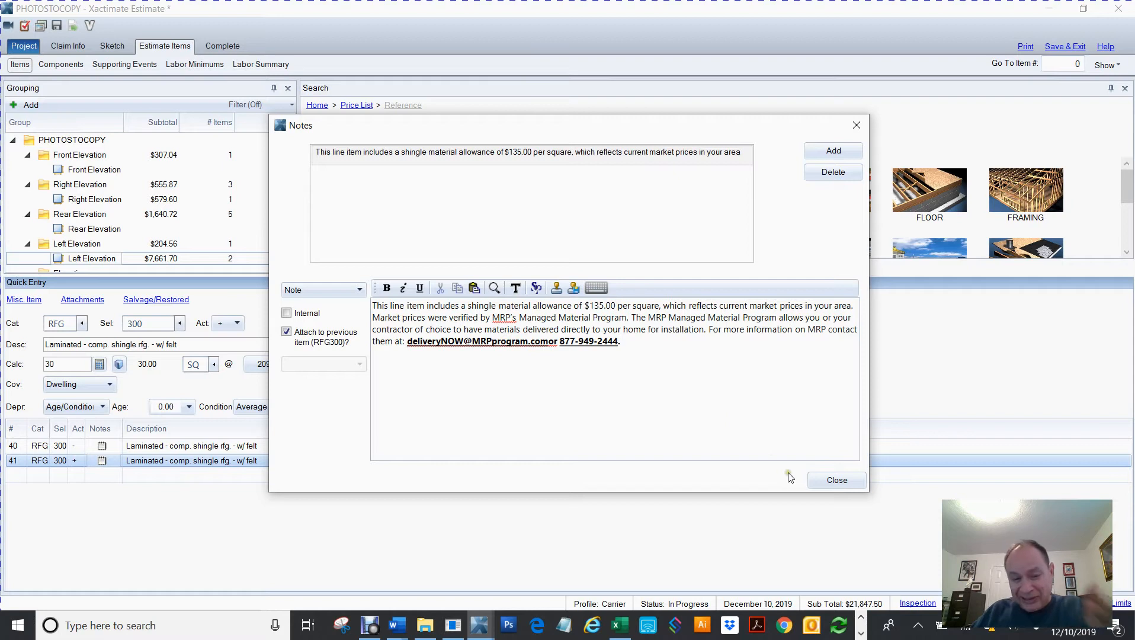
click(836, 481)
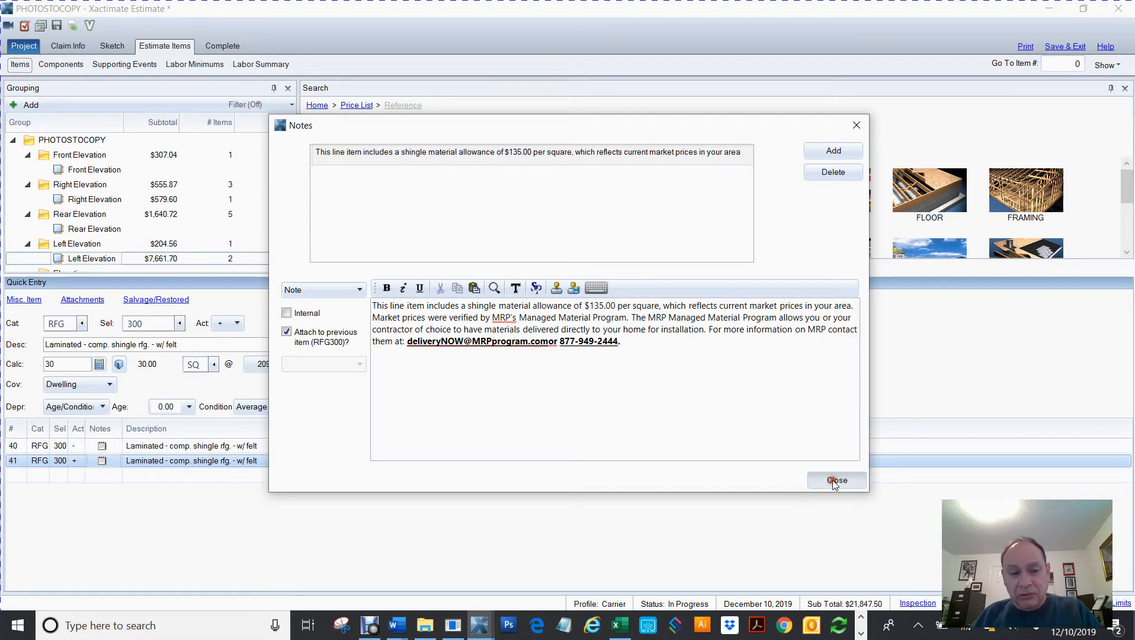
click(103, 461)
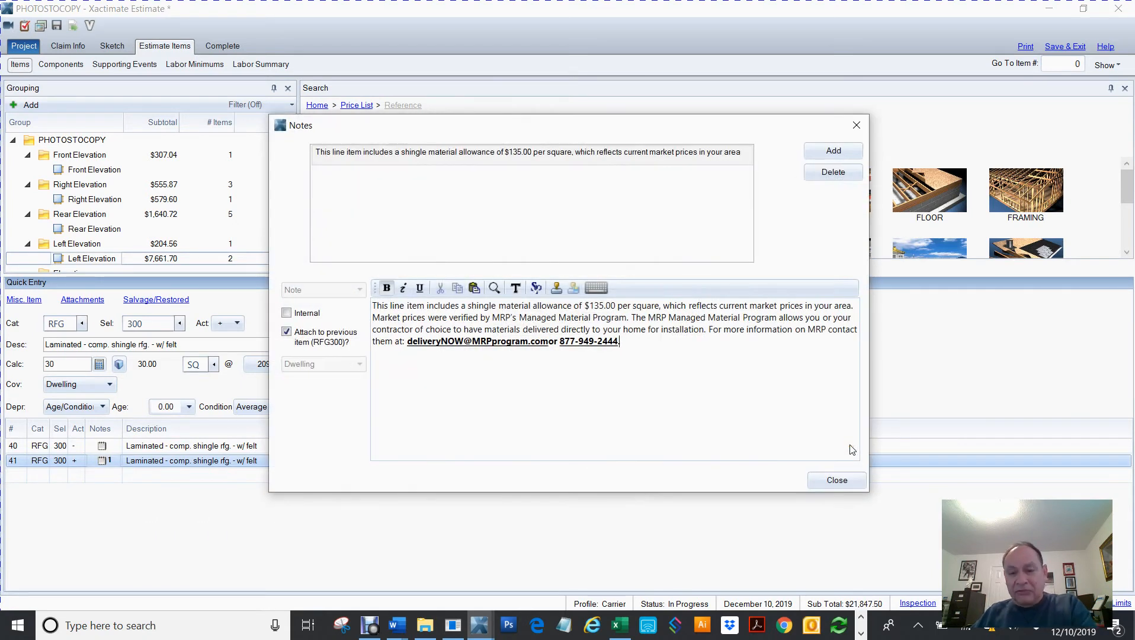
click(836, 480)
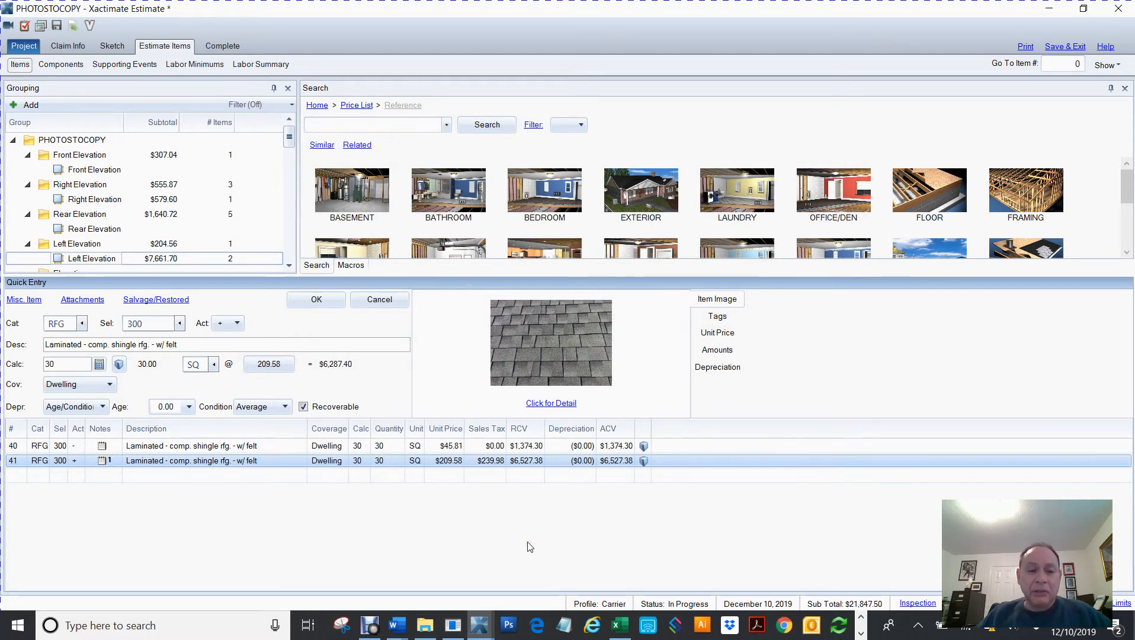
Preview the Final Draft report, examine how the shingle note prints under the Left Elevation items, and return to the estimate
key(ctrl+p)
click(382, 480)
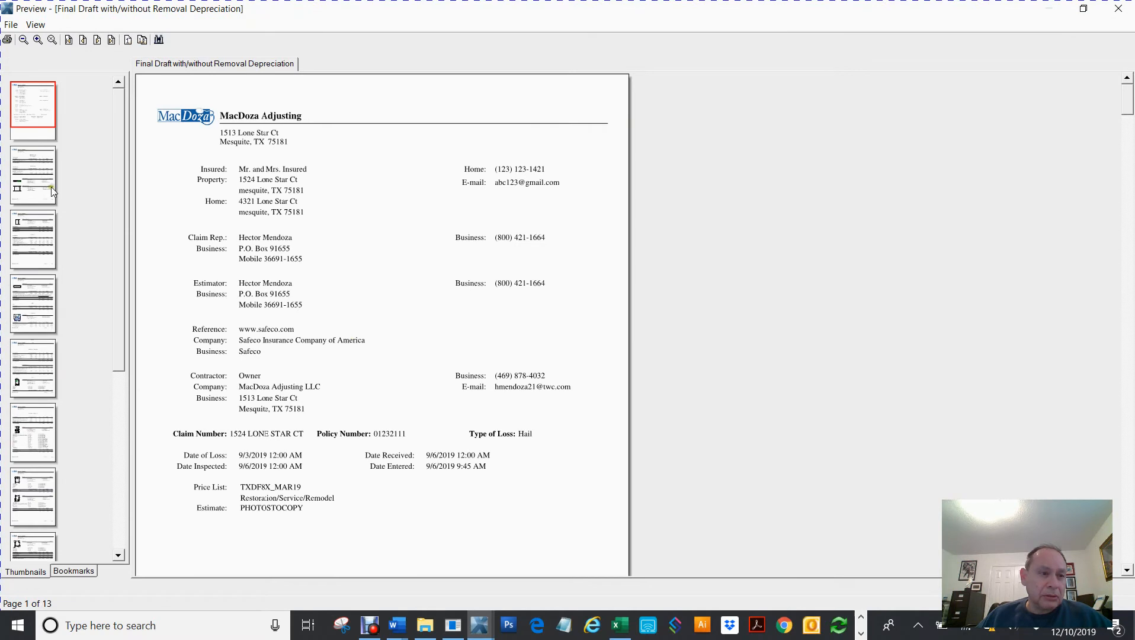
click(33, 185)
click(39, 243)
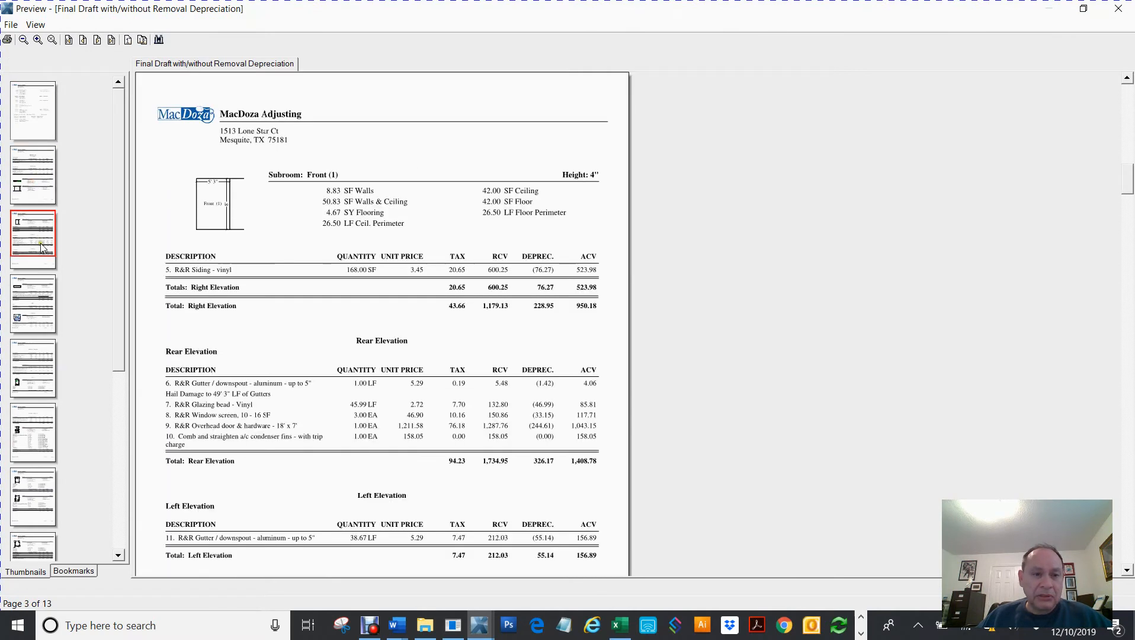
click(38, 302)
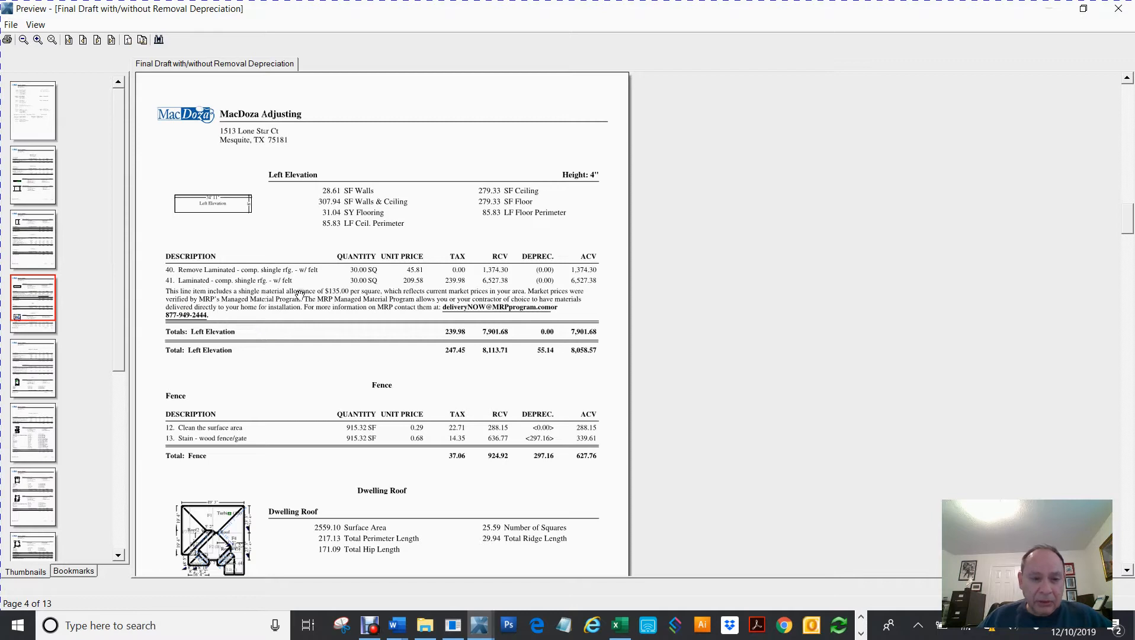
drag(333, 300, 335, 298)
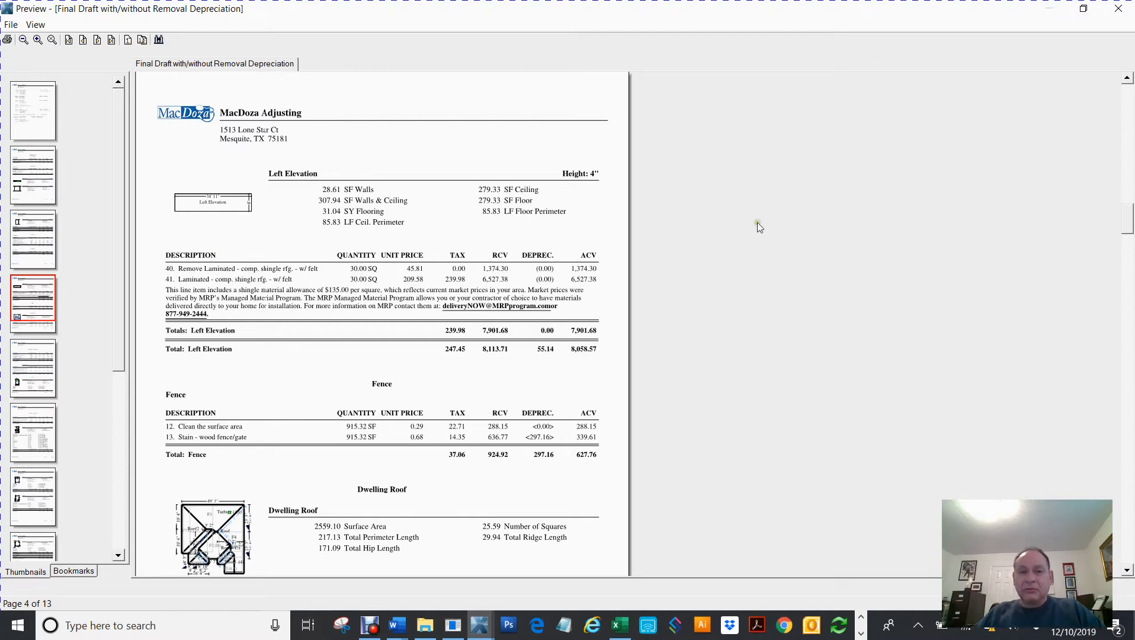
click(1118, 8)
click(750, 477)
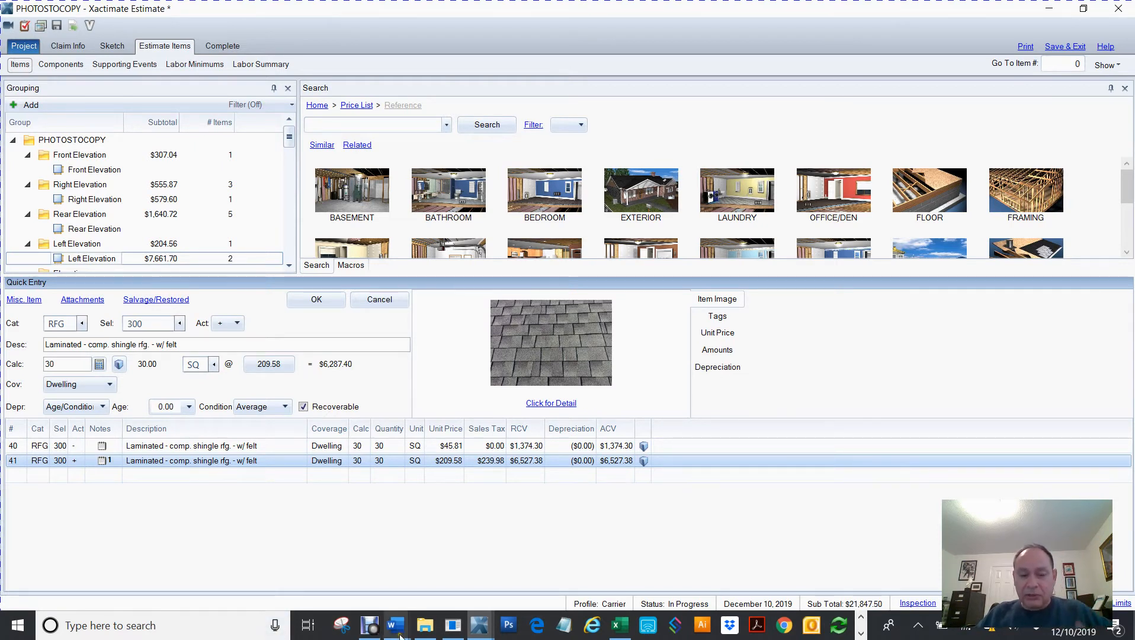
Switch to the Xactimate Data Transfer document in Word and review the list of file extensions on its first page
mouse_move(400, 631)
click(449, 554)
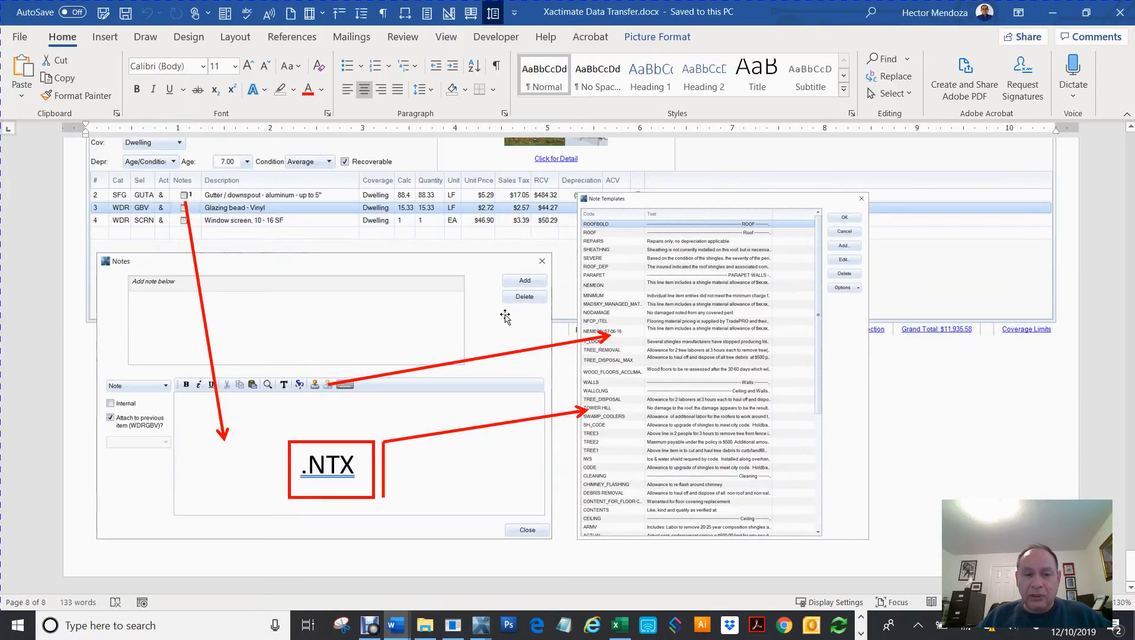
scroll(505, 317, down, 10)
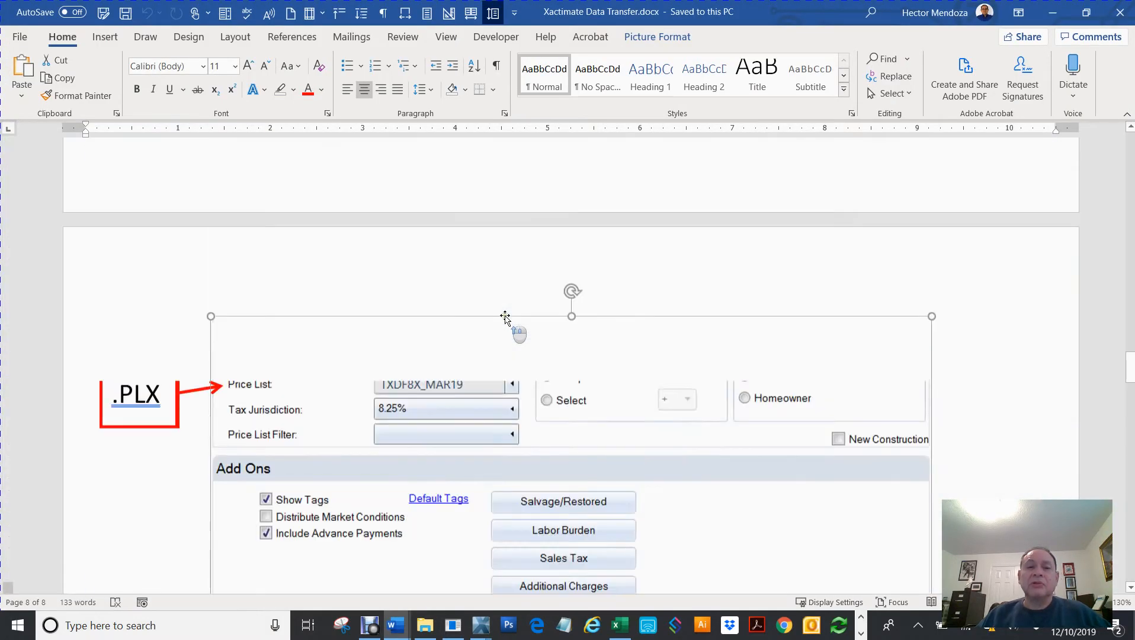
scroll(505, 317, up, 15)
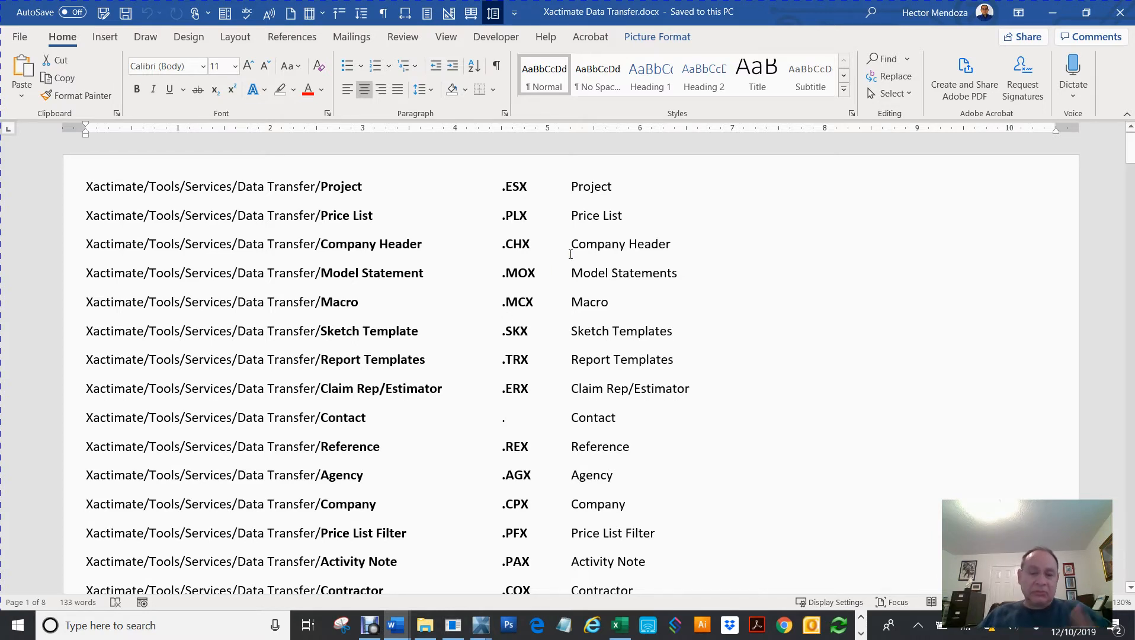
Return to Xactimate from the Word document and close the PHOTOSTOCOPY estimate without saving its changes
click(1053, 13)
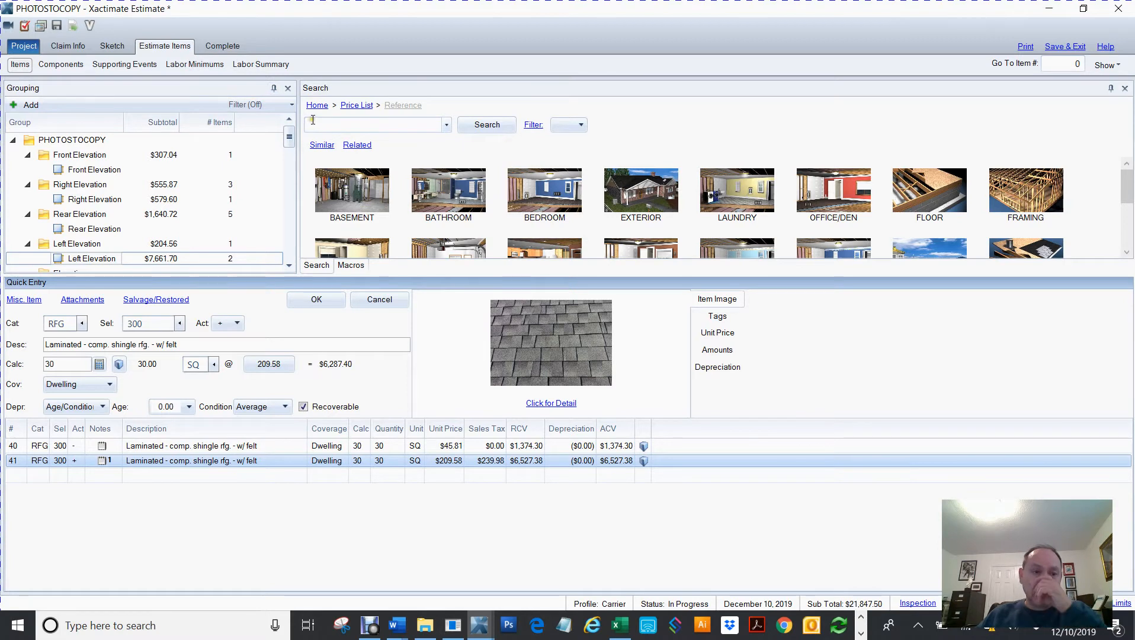
click(655, 148)
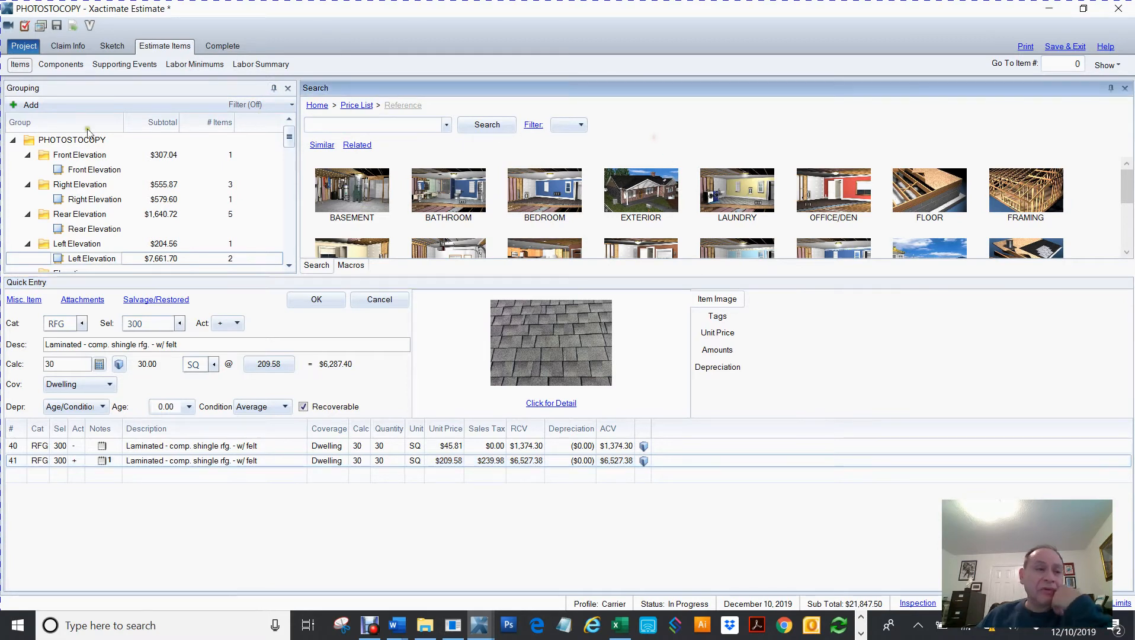
click(23, 47)
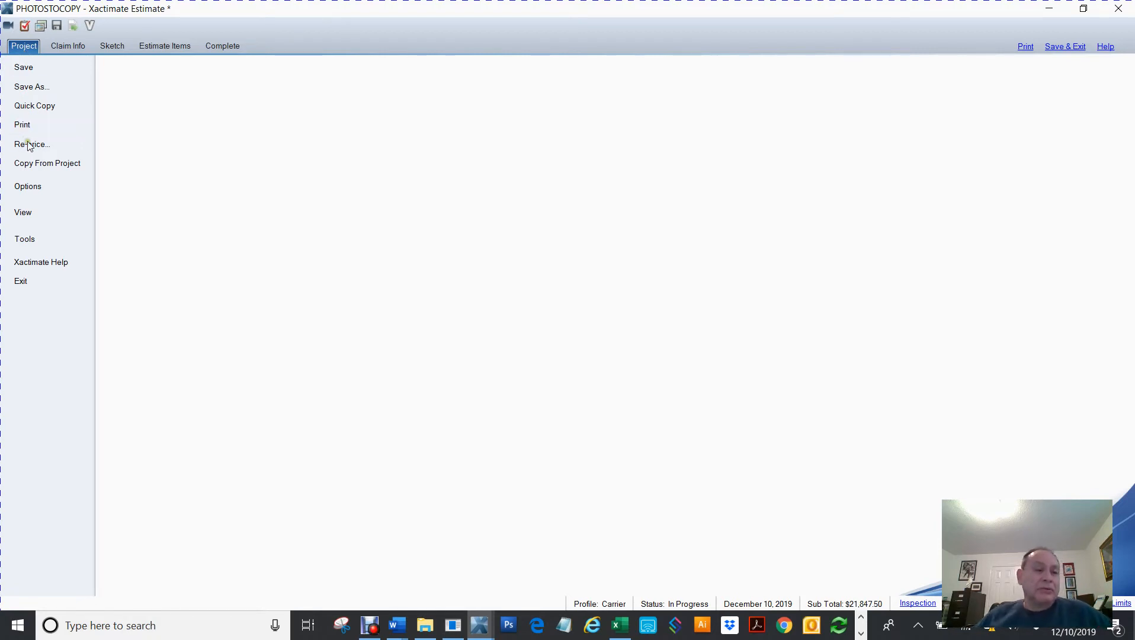
click(27, 187)
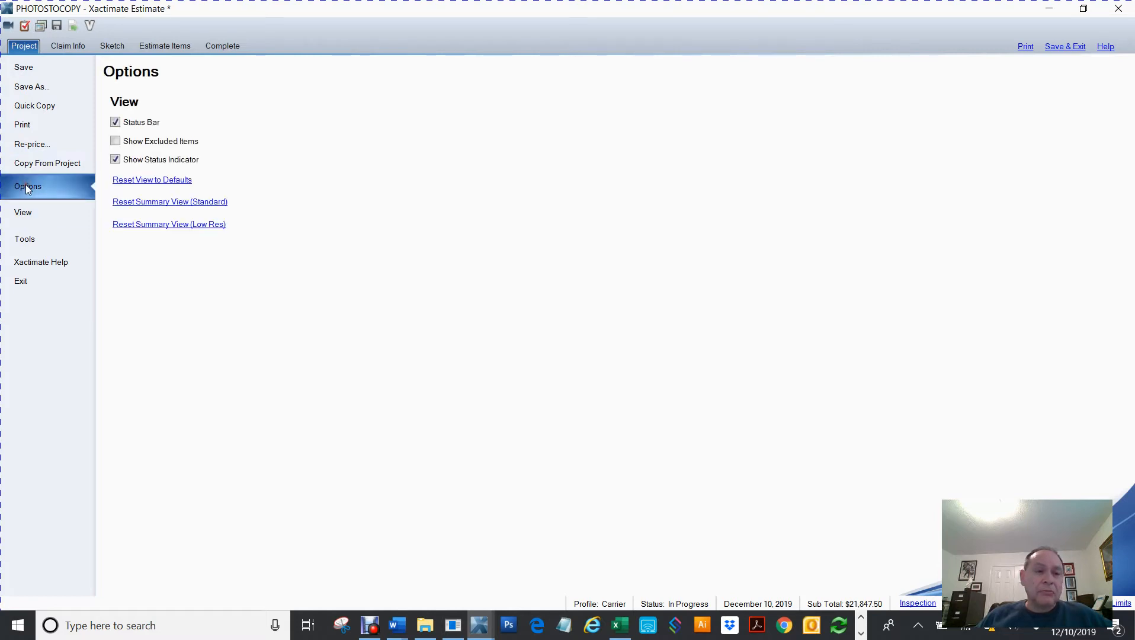
click(1119, 10)
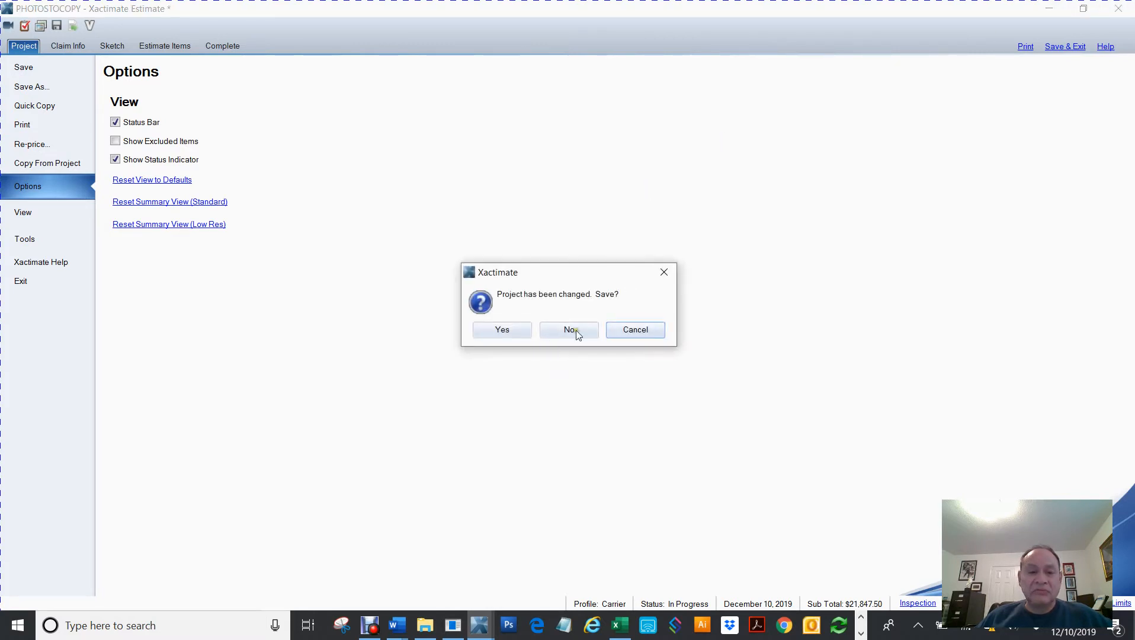
click(575, 330)
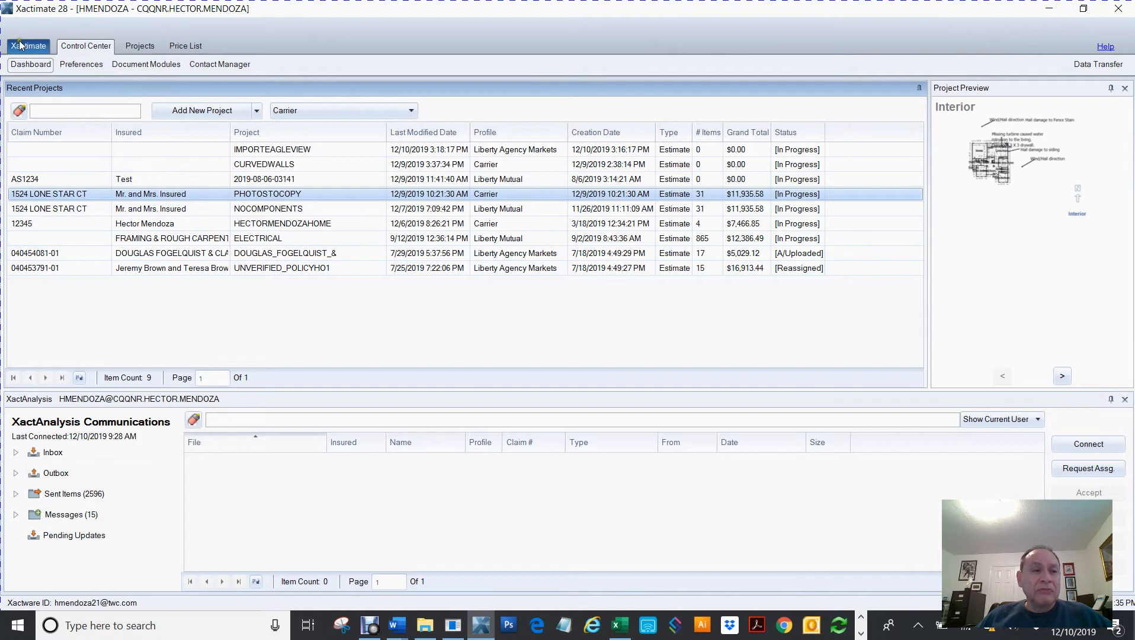
Set up a data transfer that sends to the desktop's Folder for Data Tranfer and bring up its item selection
click(20, 46)
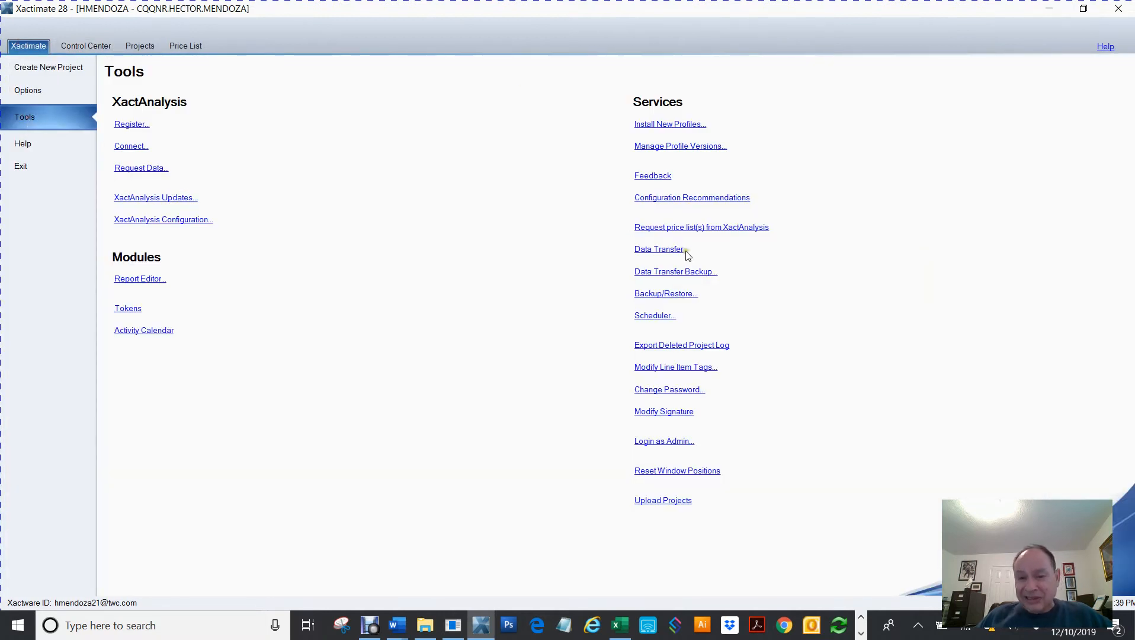
click(678, 254)
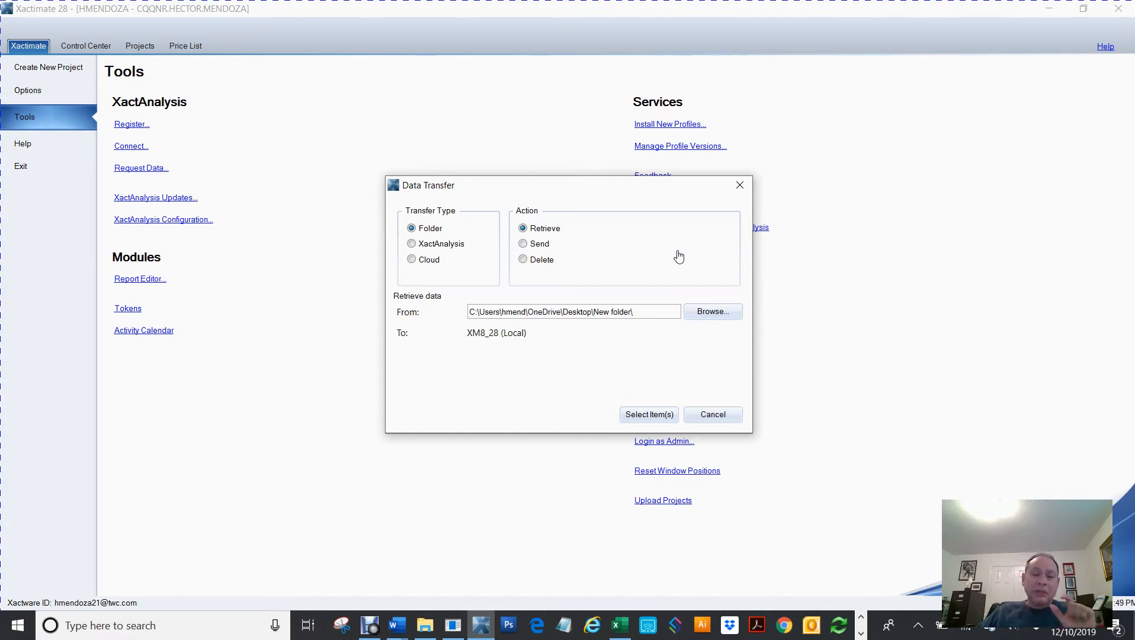
click(422, 230)
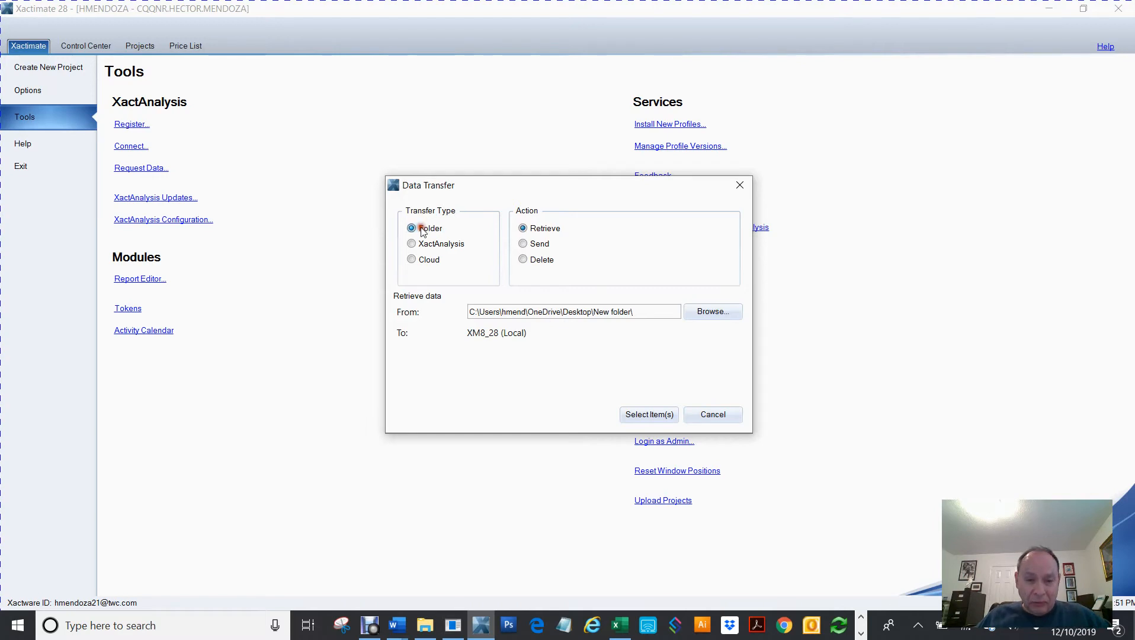
click(524, 244)
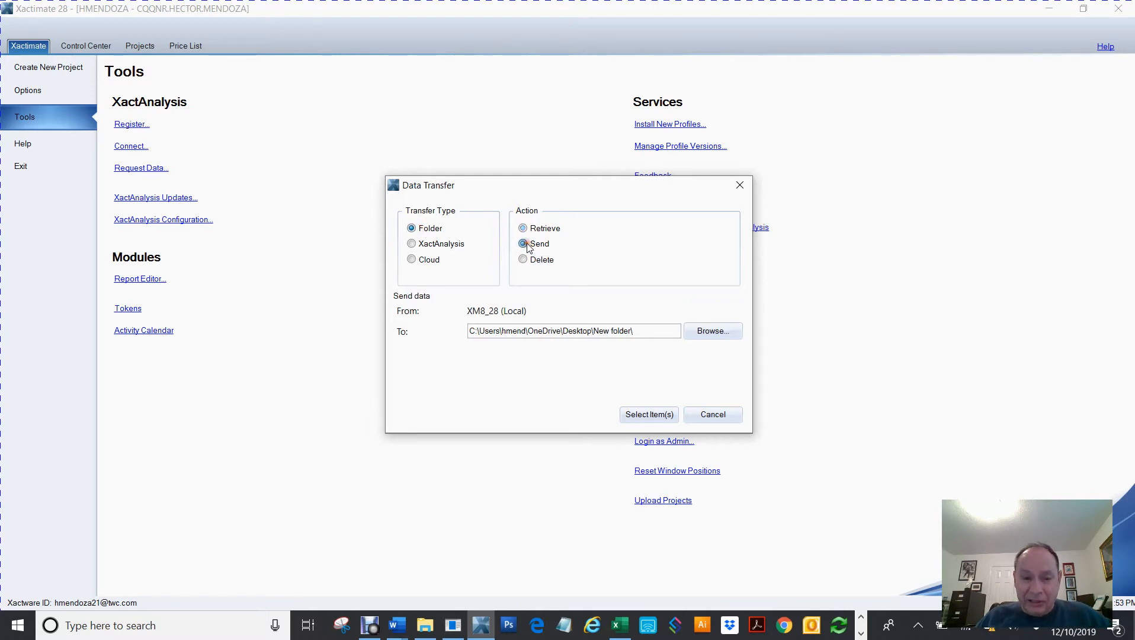
click(719, 336)
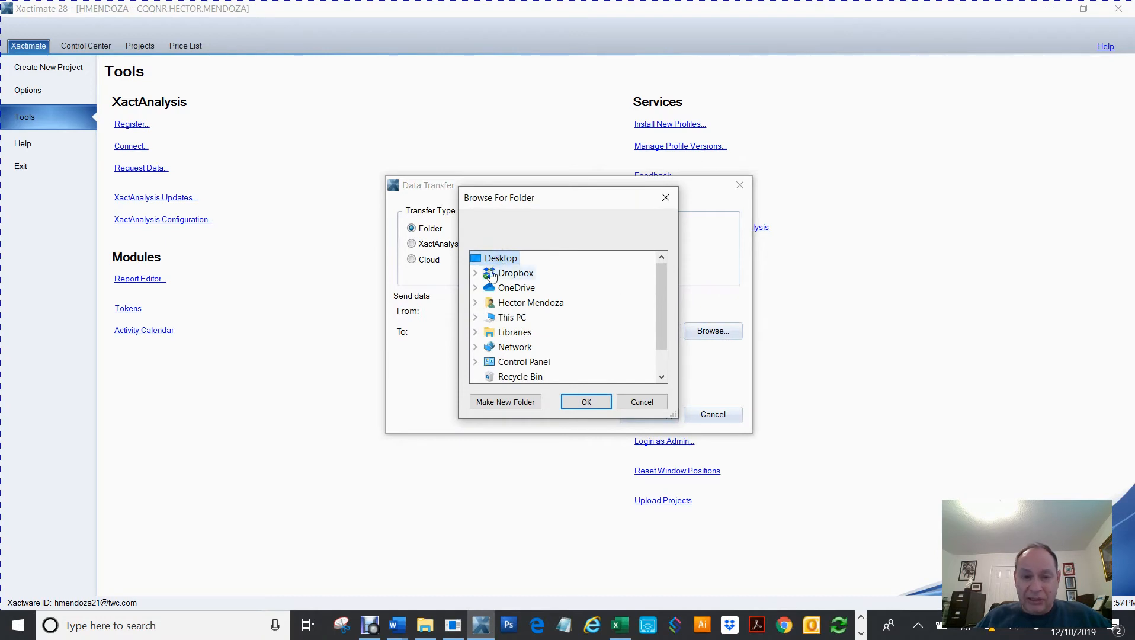
drag(662, 315, 660, 345)
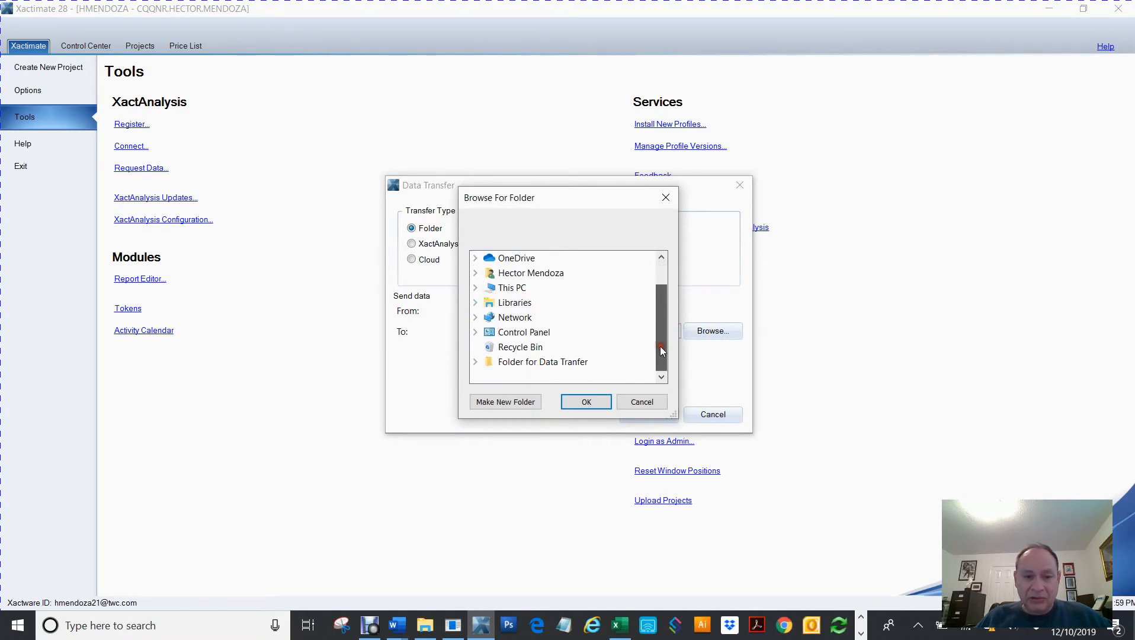
click(530, 363)
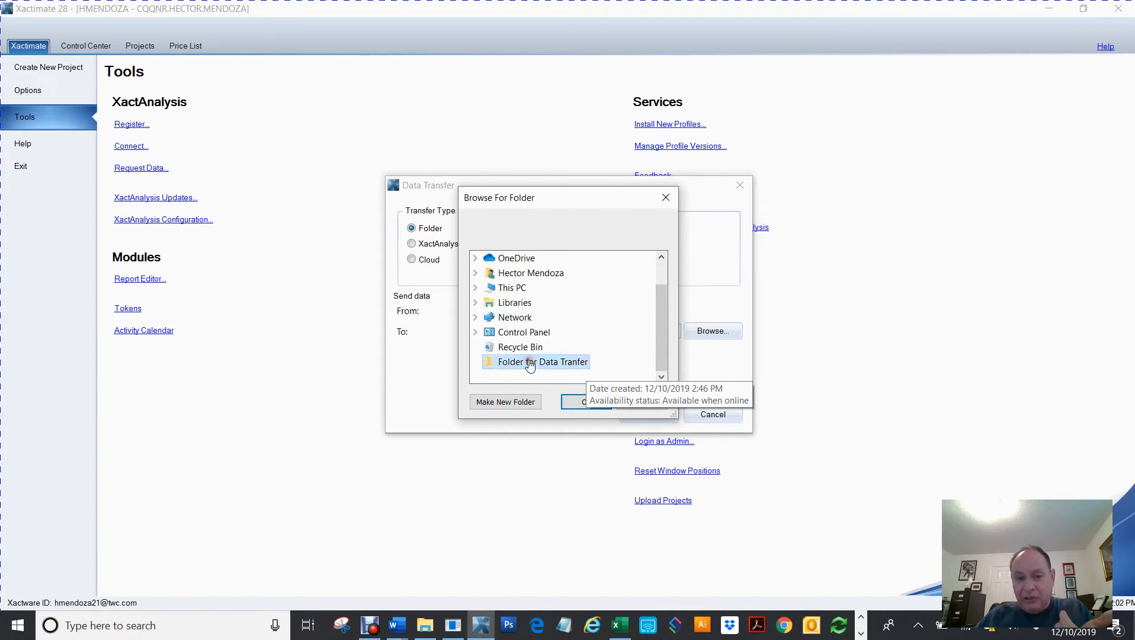
click(579, 402)
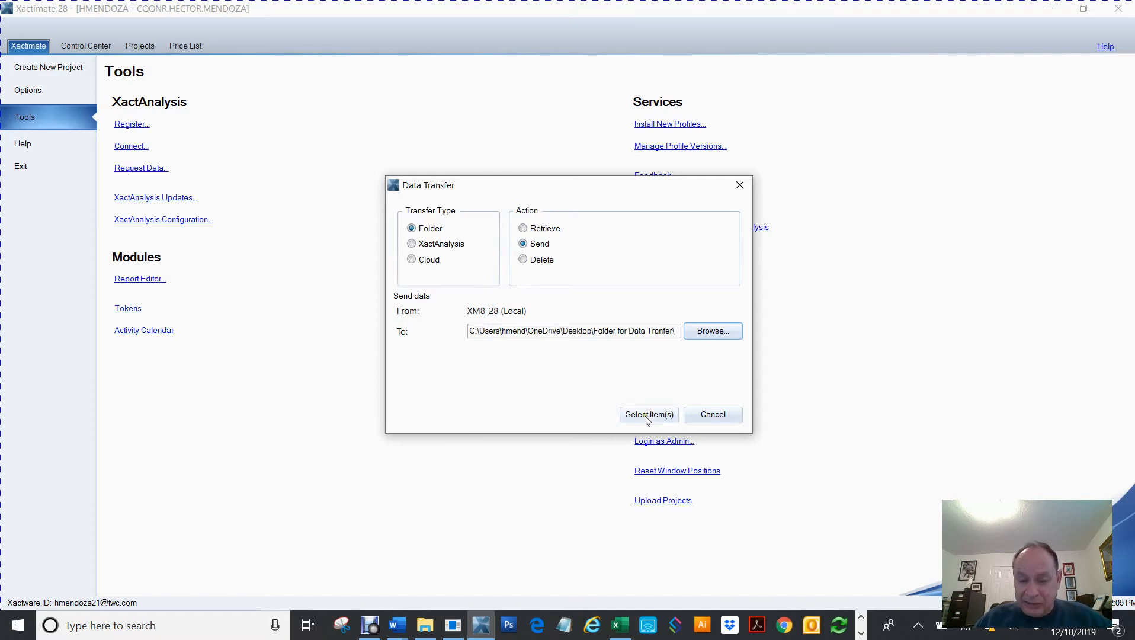
click(647, 416)
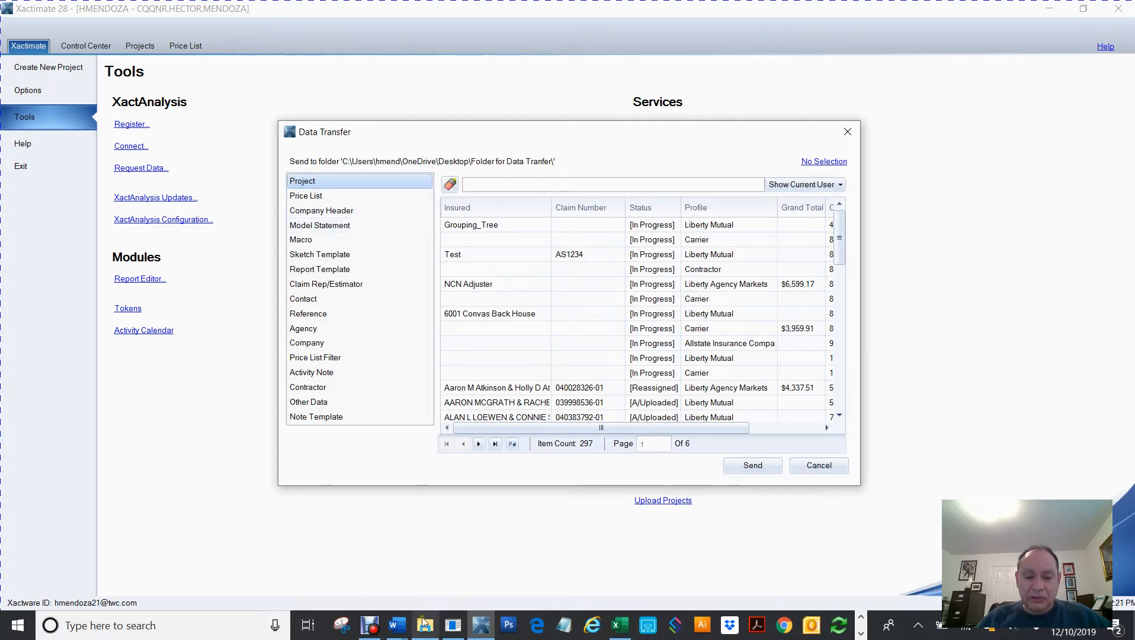
Compare the transfer item types with the full extension list in the Word document, then return to Xactimate's Data Transfer window
mouse_move(397, 625)
click(450, 571)
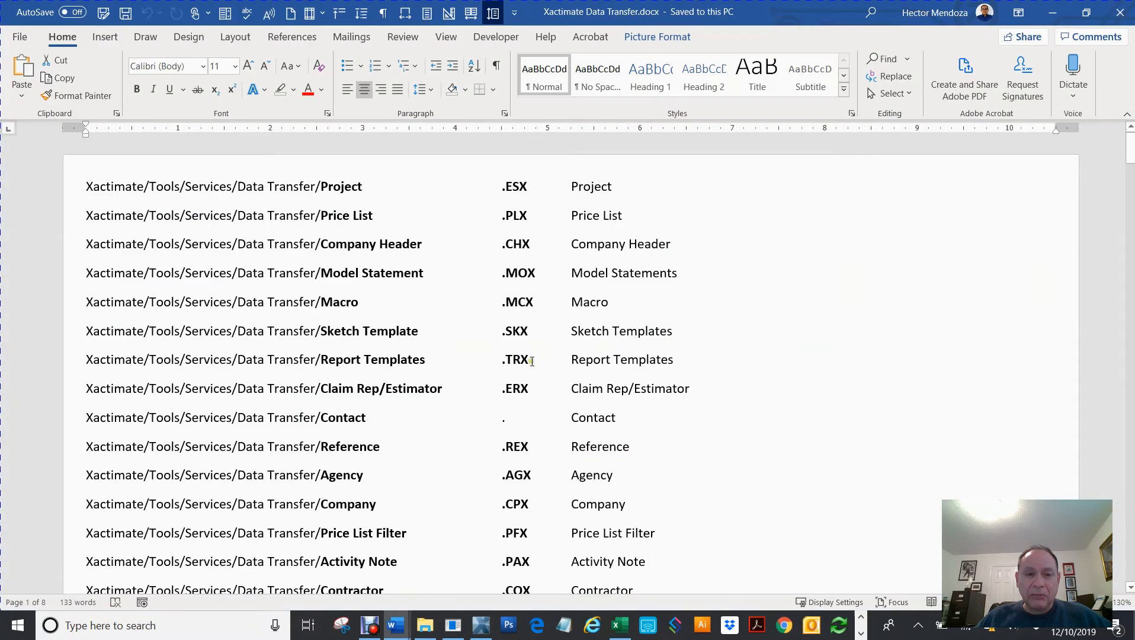
scroll(468, 305, down, 5)
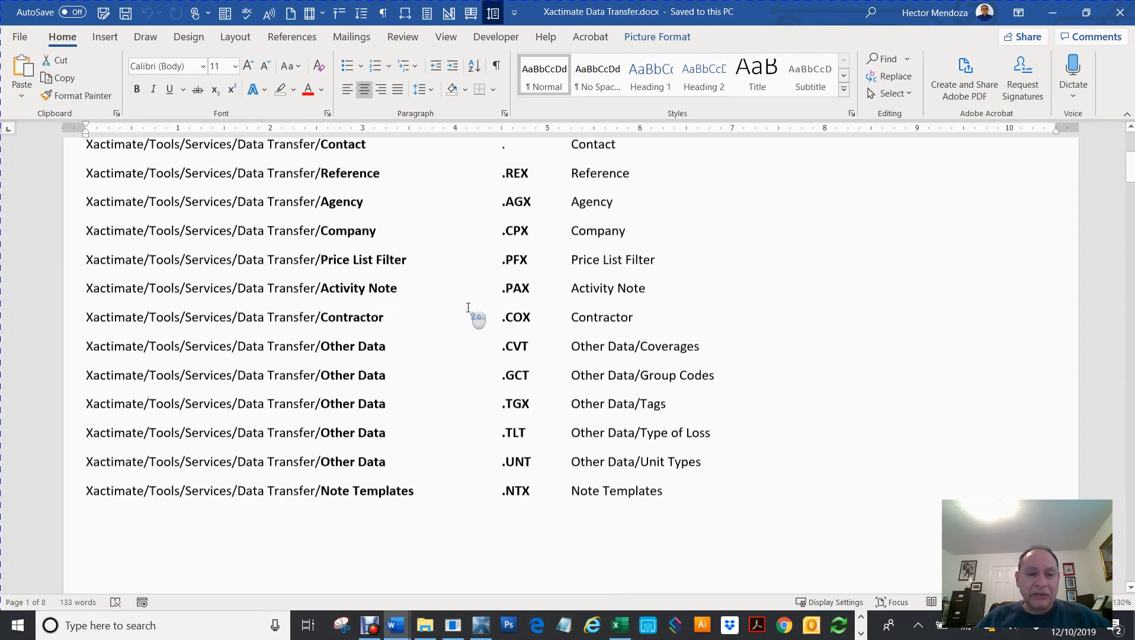
scroll(468, 308, up, 5)
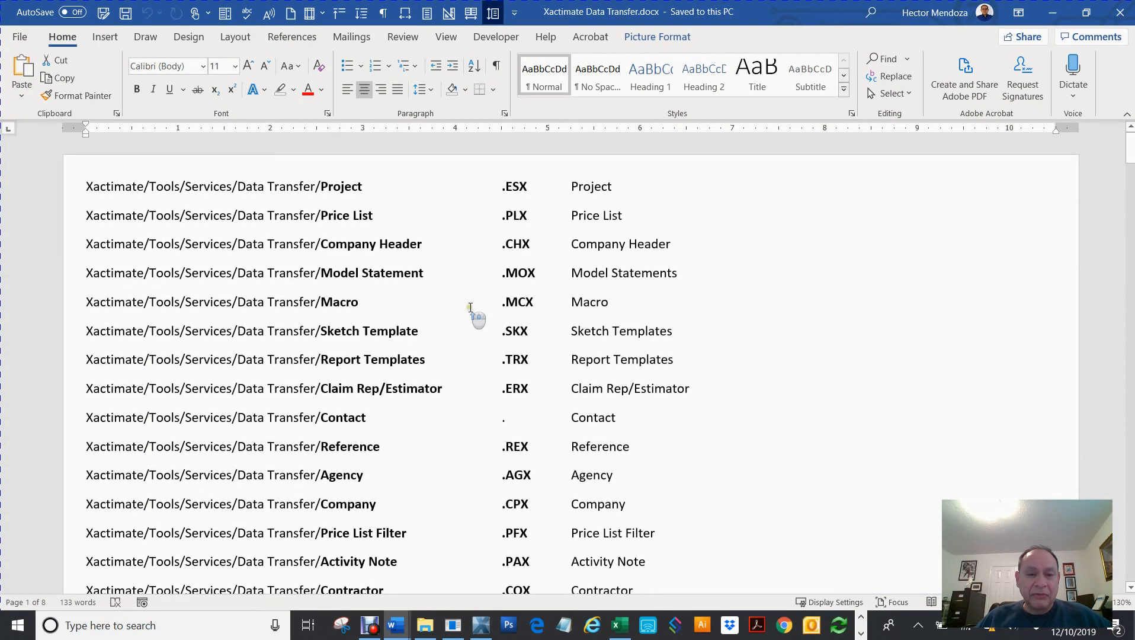
click(1052, 17)
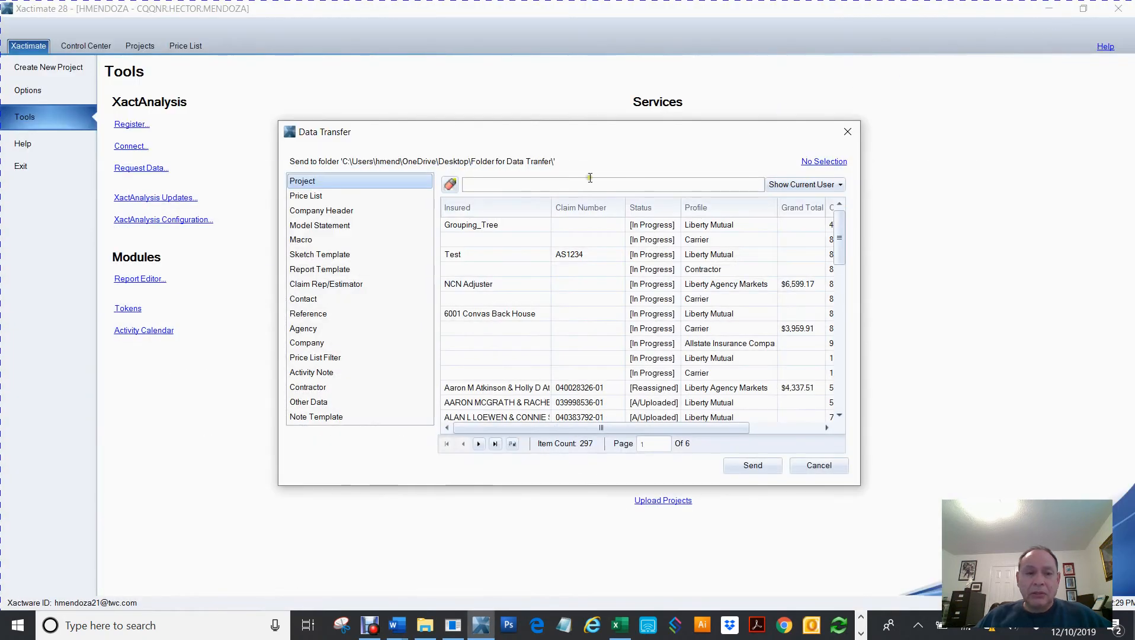
List the sketch templates and select BIGSPIRAL, CAB_UPPER, EMPTYBLOCK, REFRIGERATOR and the template just below FIREPLACE_-_COPY individually
click(318, 256)
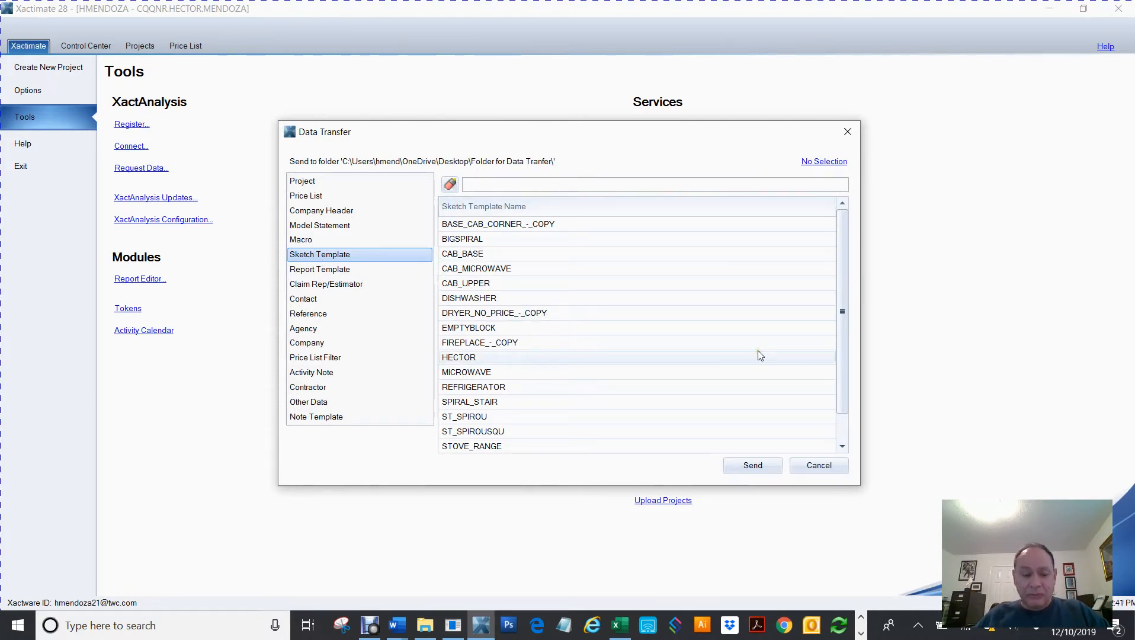
click(466, 241)
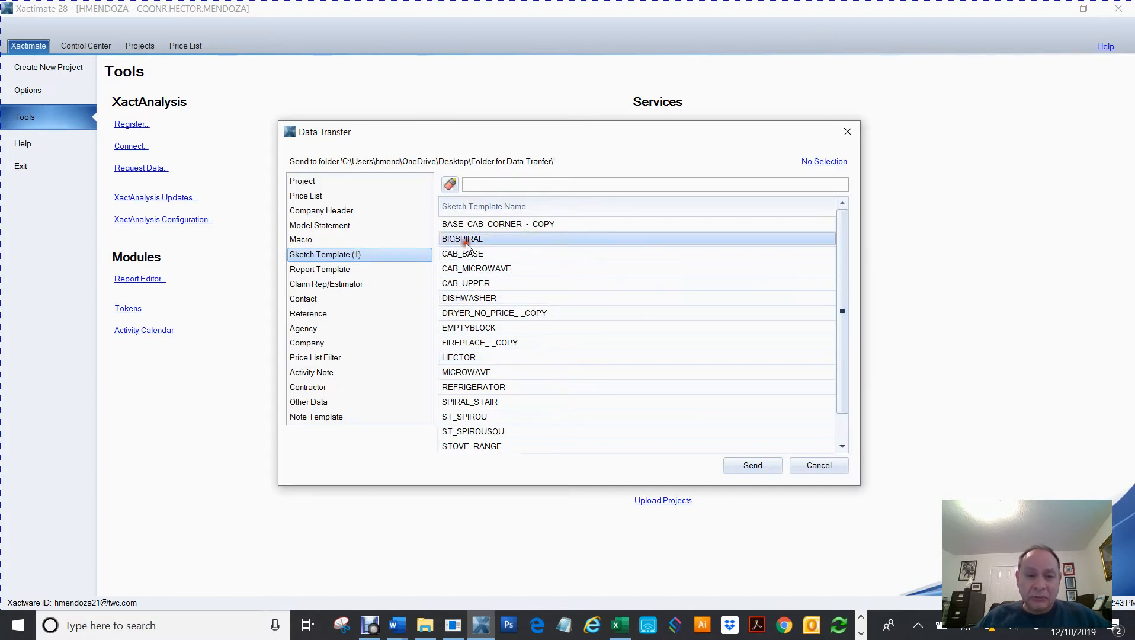
click(461, 285)
click(462, 328)
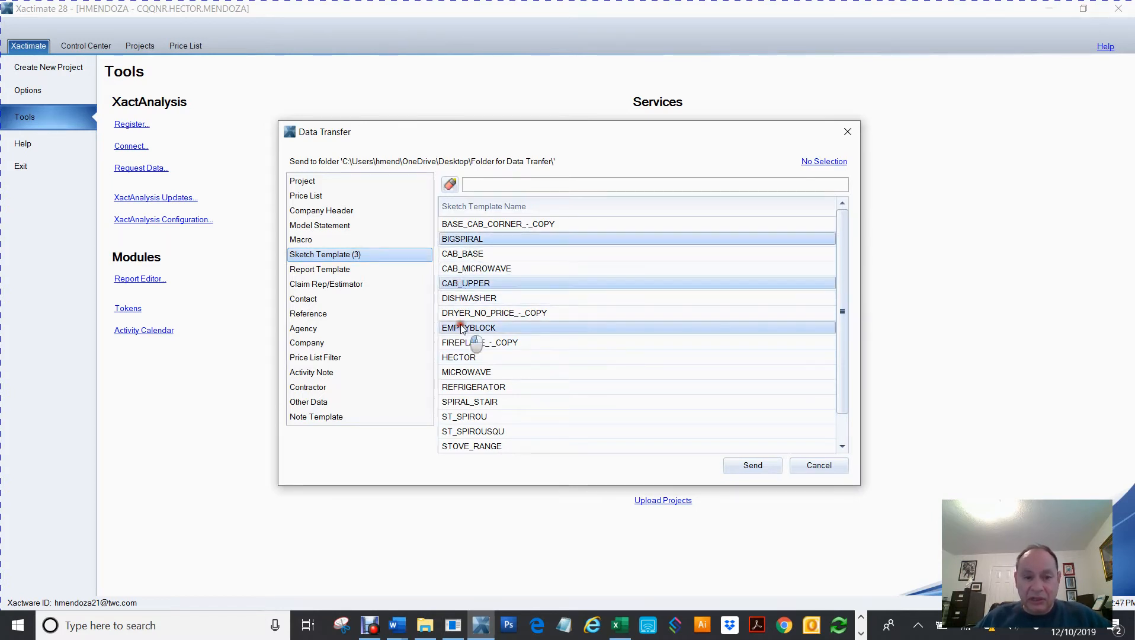
click(462, 359)
click(465, 387)
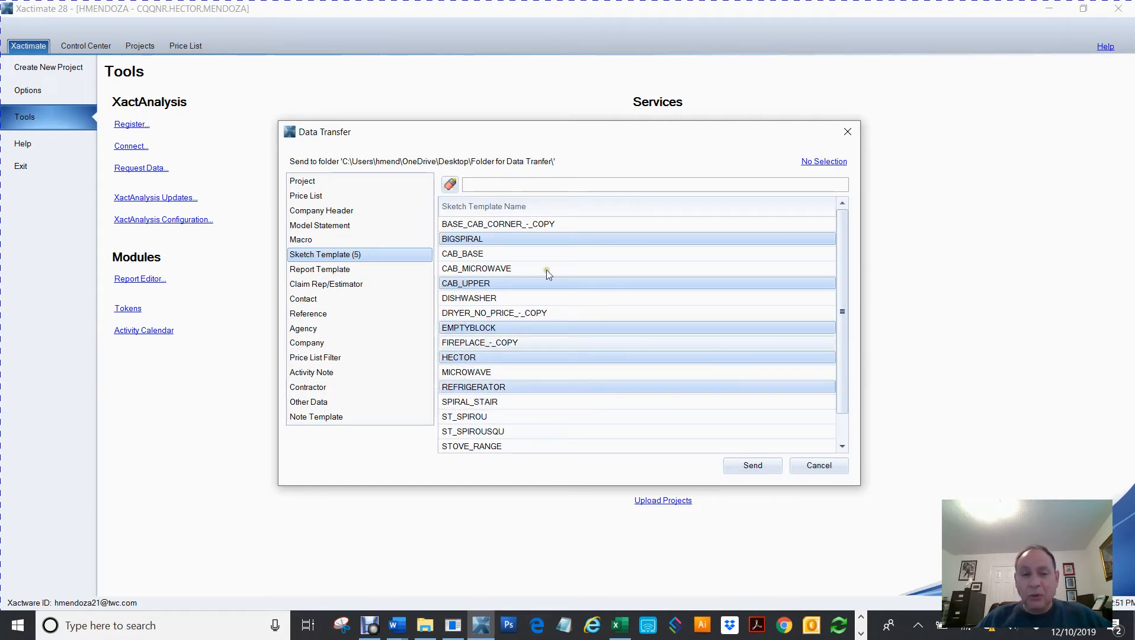
Select all sketch templates at once, then reselect them as a range from BASE_CAB_CORNER_-_COPY through TUB_NO_PRICE_-_COPY
key(ctrl+a)
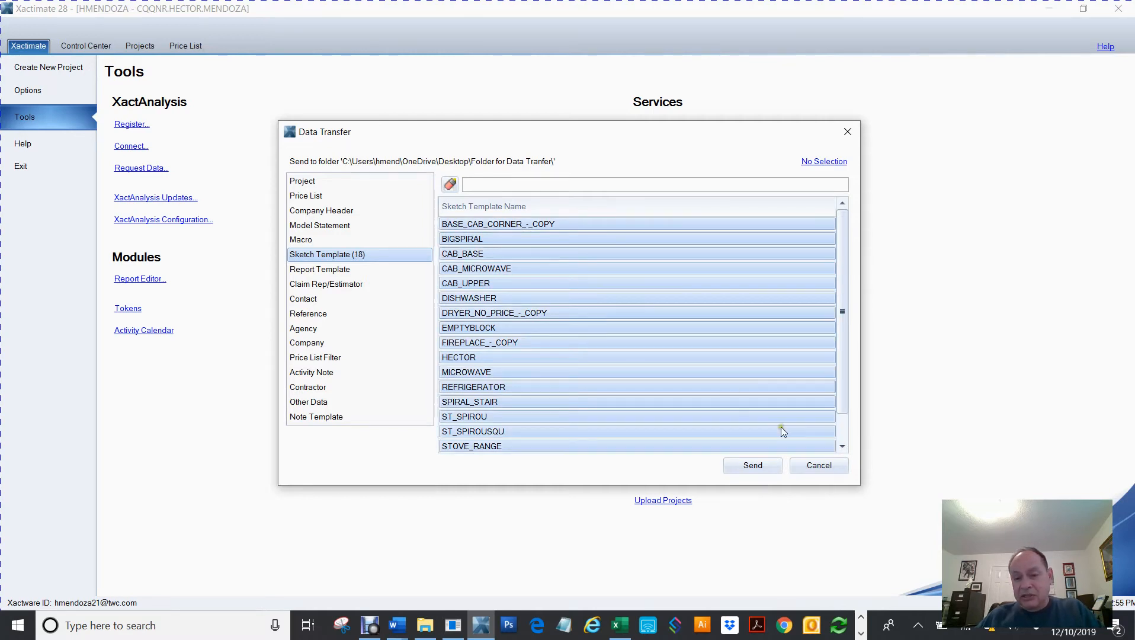
click(450, 225)
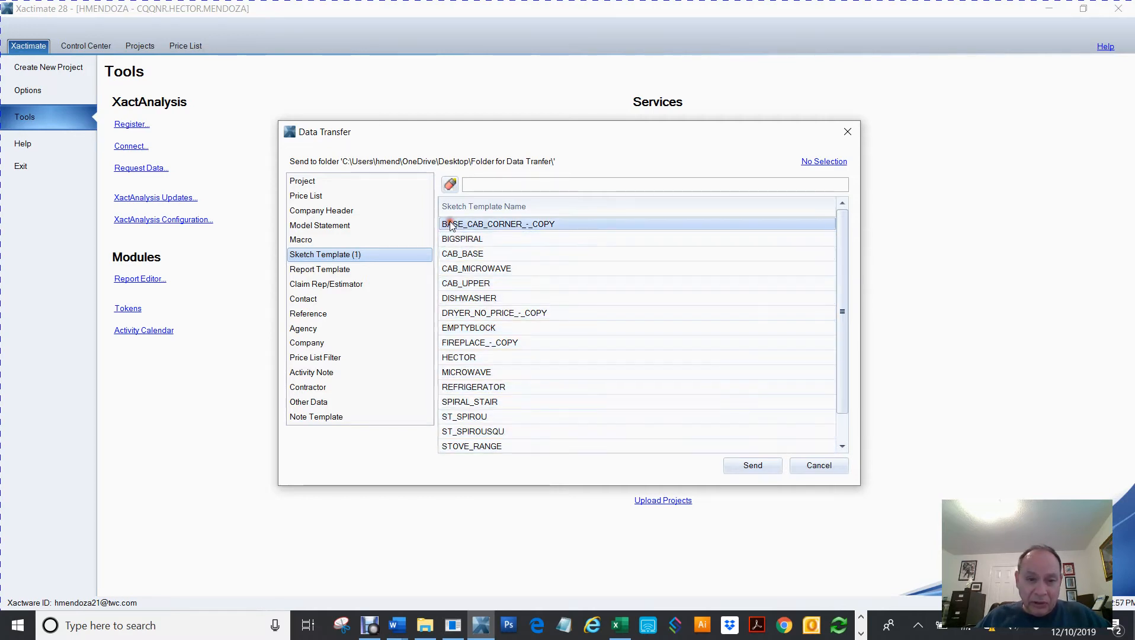
drag(844, 309, 833, 444)
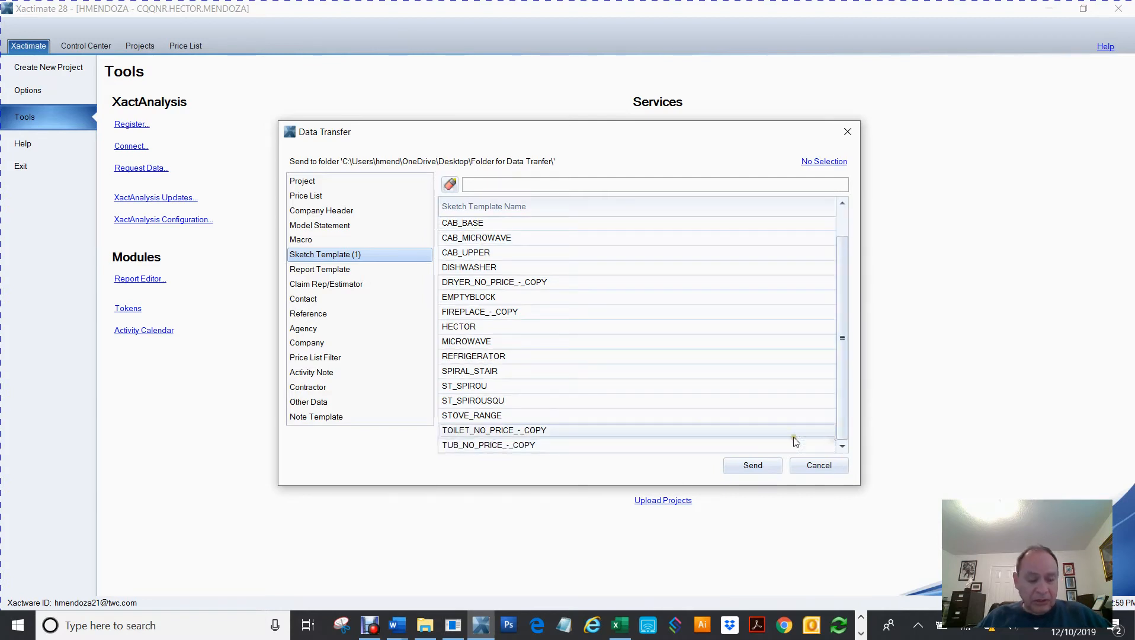
shift+click(471, 445)
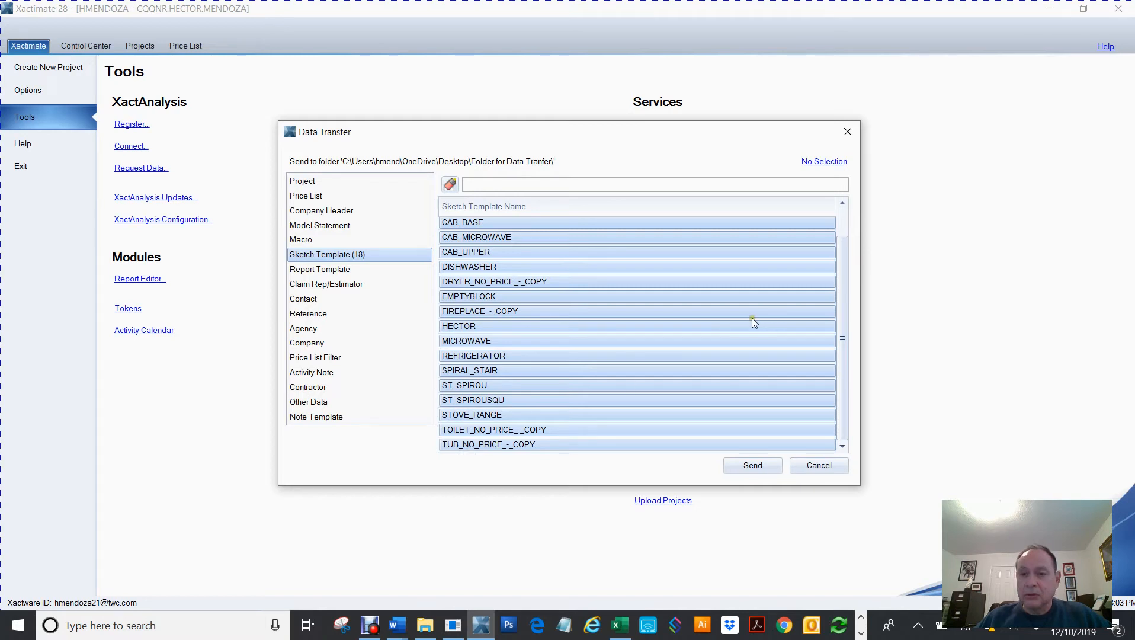
drag(844, 253, 842, 226)
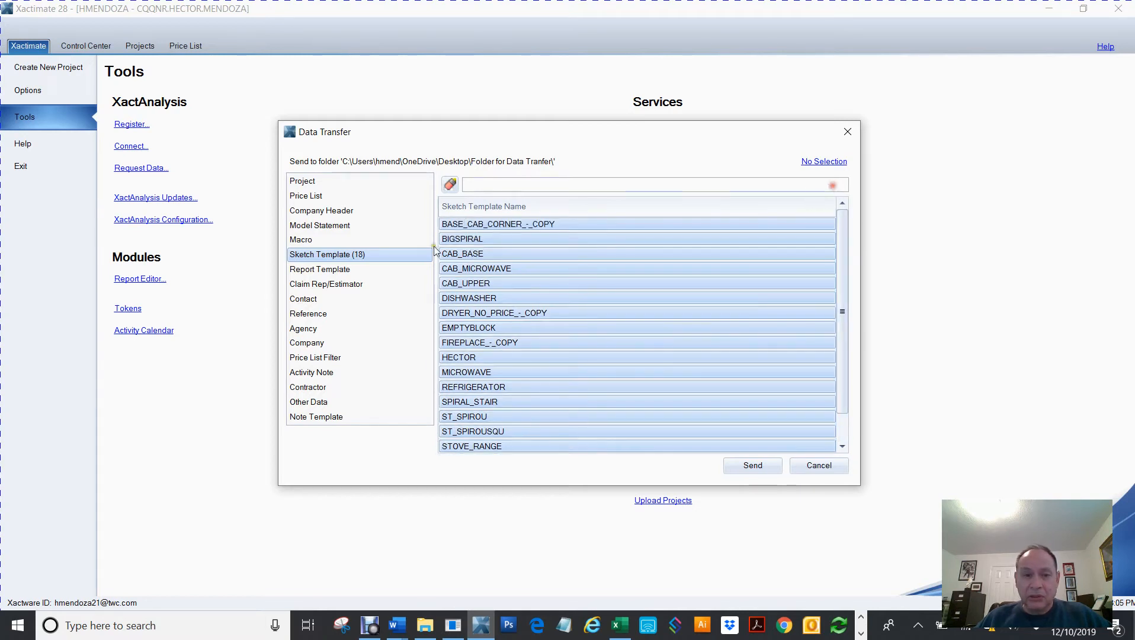
Select only the first ten sketch templates, starting with BASE_CAB_CORNER_-_COPY, and send them to the chosen folder
click(483, 226)
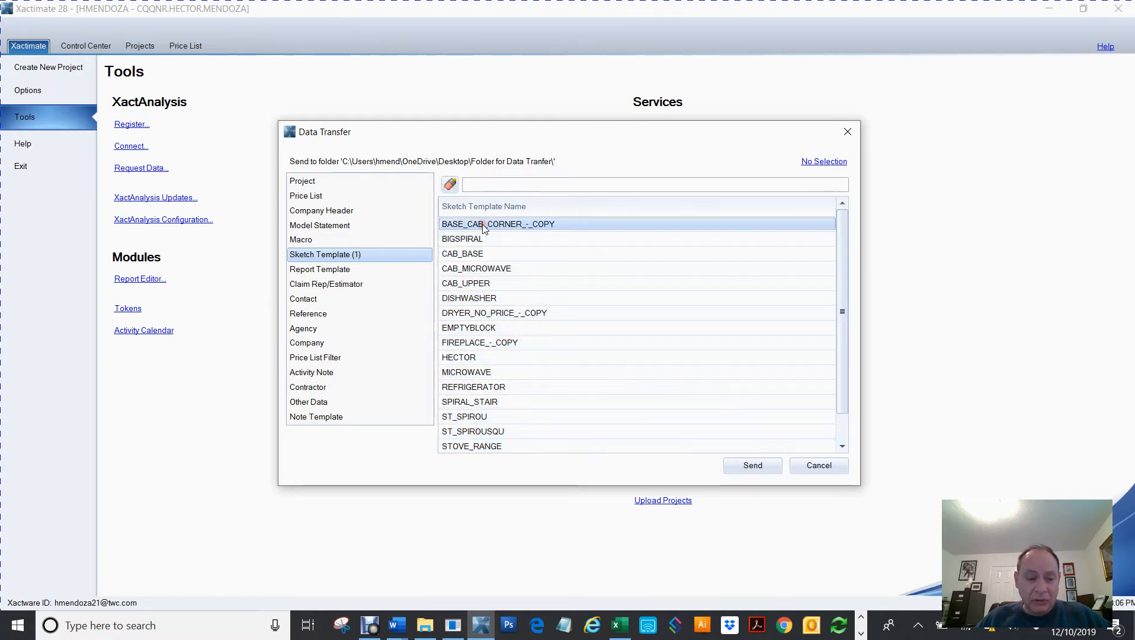
shift+click(461, 358)
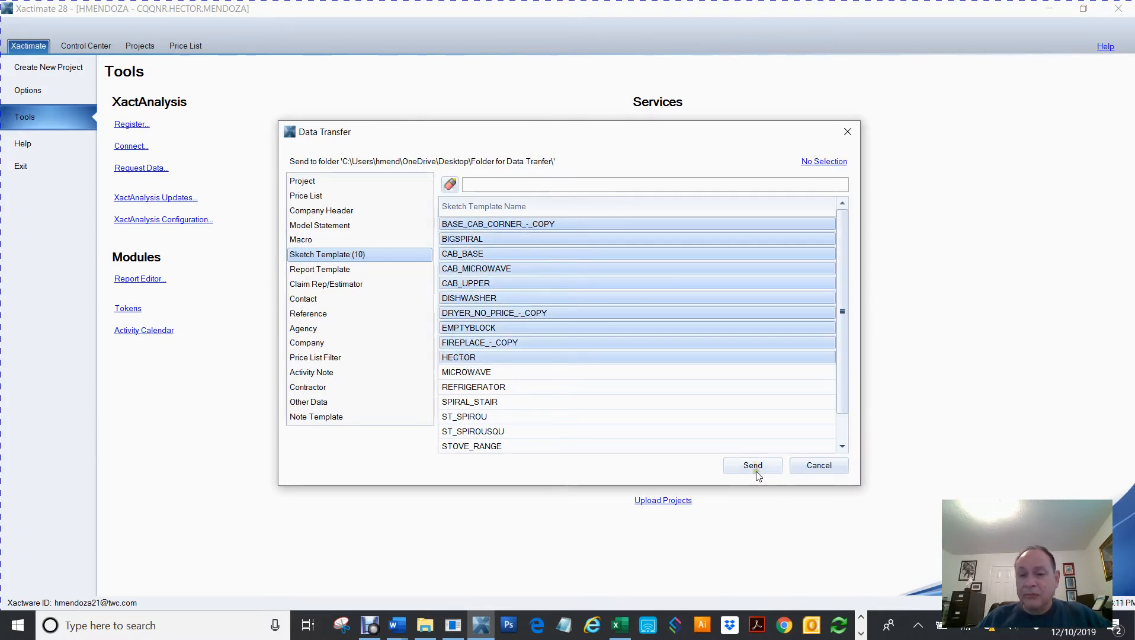
click(755, 466)
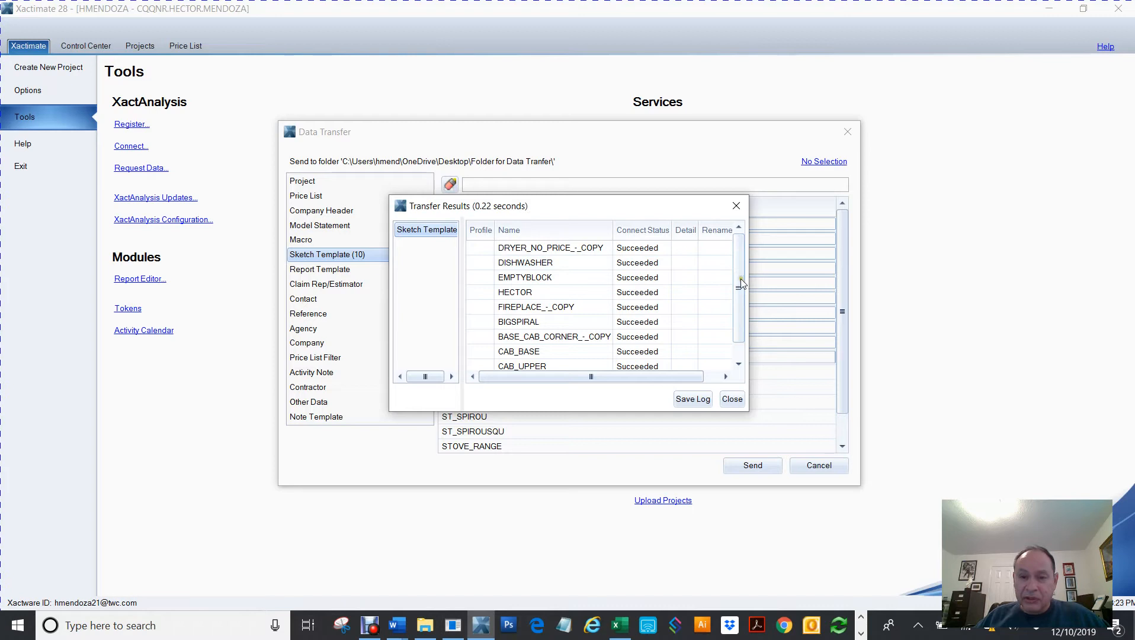
Review and close the transfer results, then open Folder for Data Tranfer on the desktop to inspect the exported files
scroll(722, 348, down, 1)
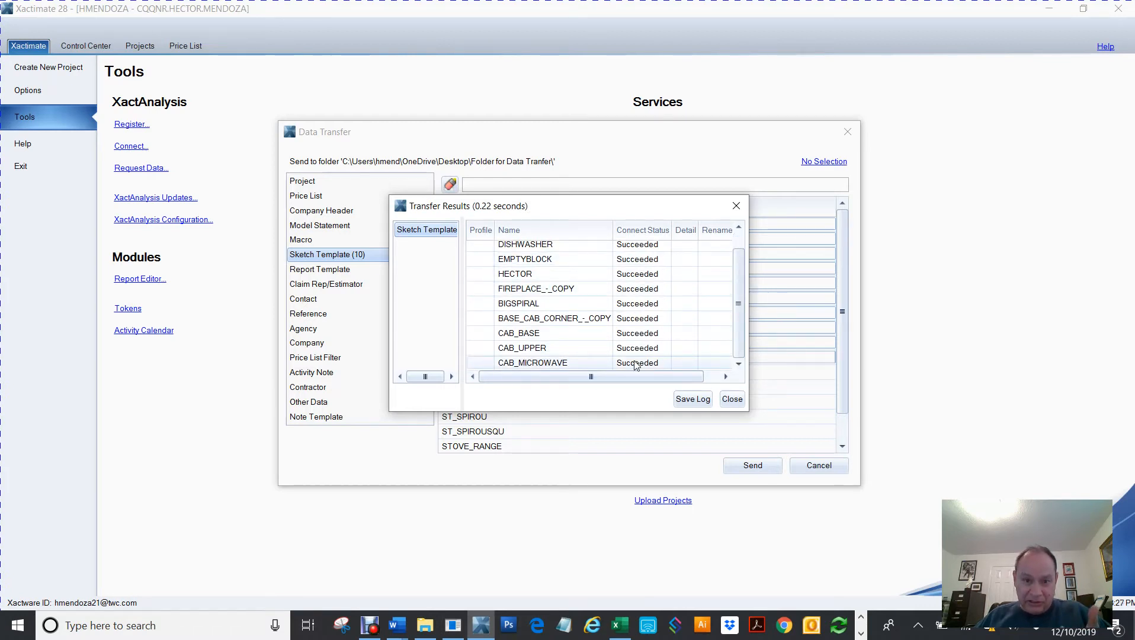
click(732, 399)
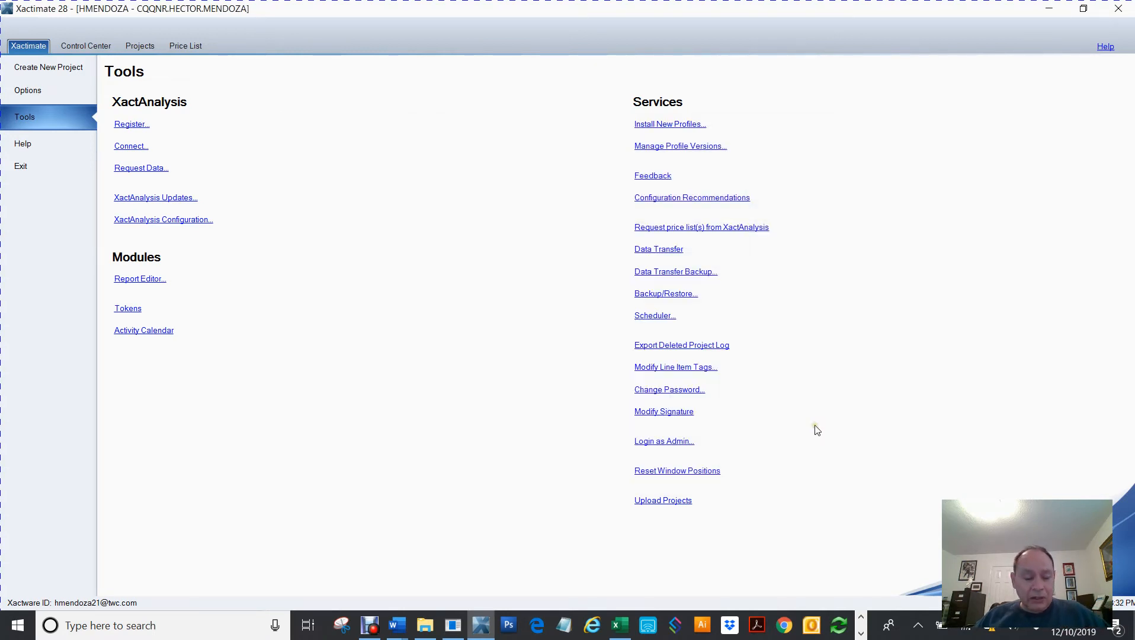
key(super+d)
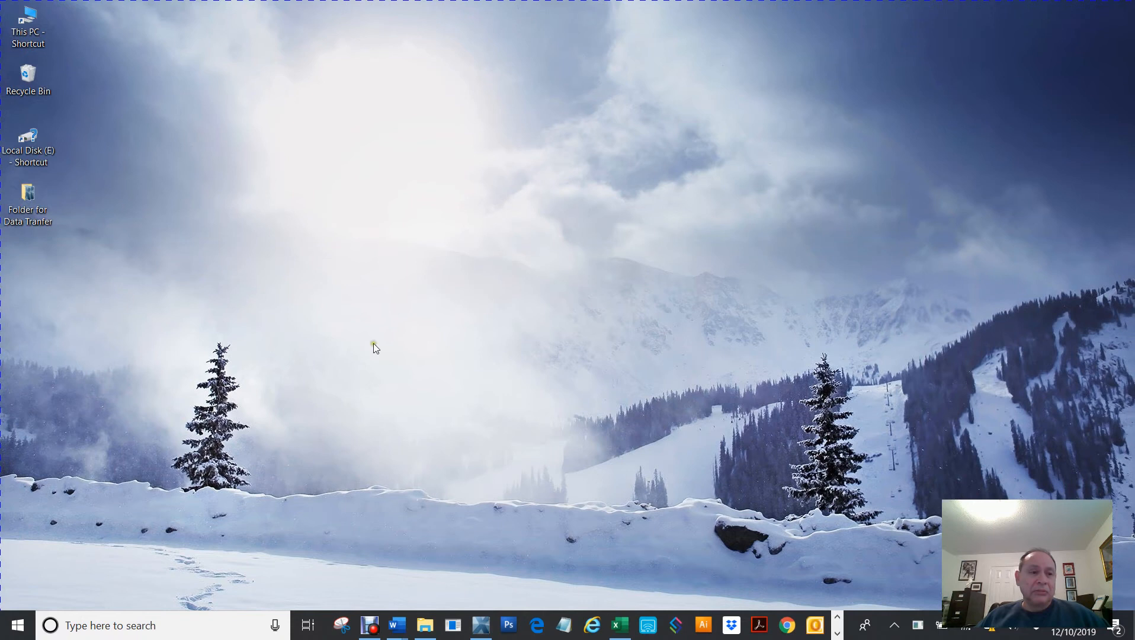
double_click(29, 197)
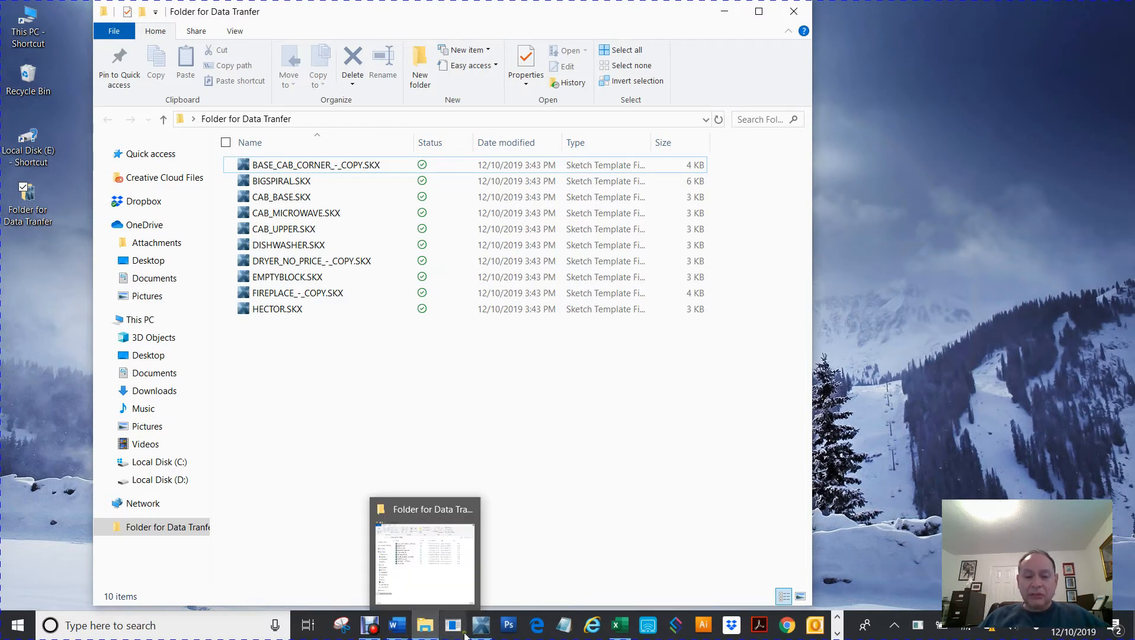
Switch back to Xactimate and set up a Data Transfer send to Folder for Data Tranfer on the desktop, continuing to item selection
click(482, 624)
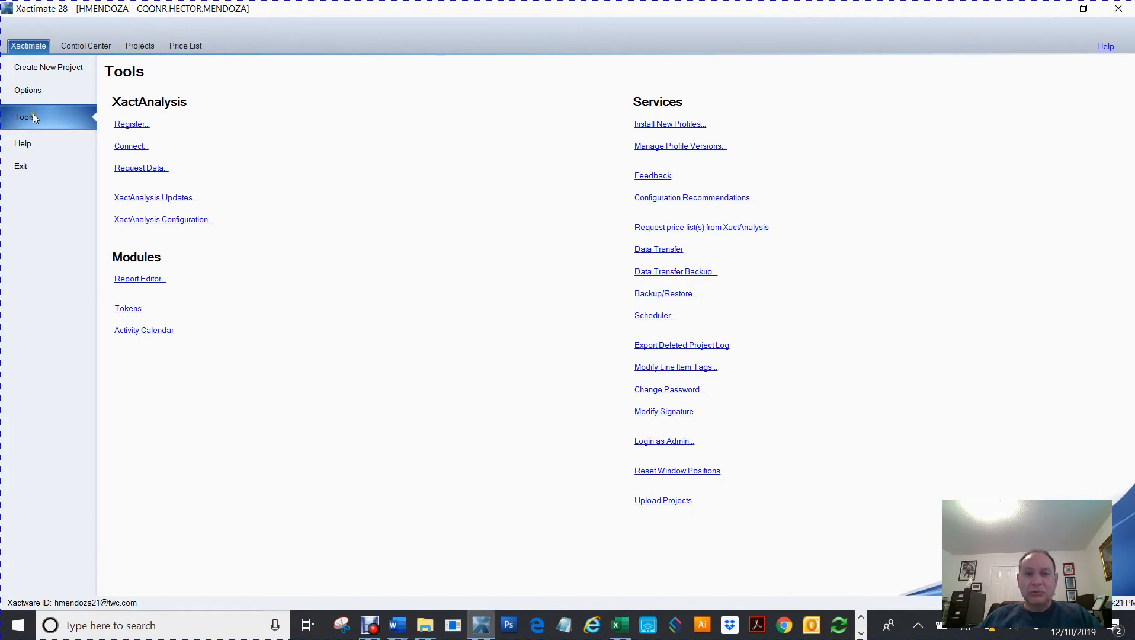
click(671, 253)
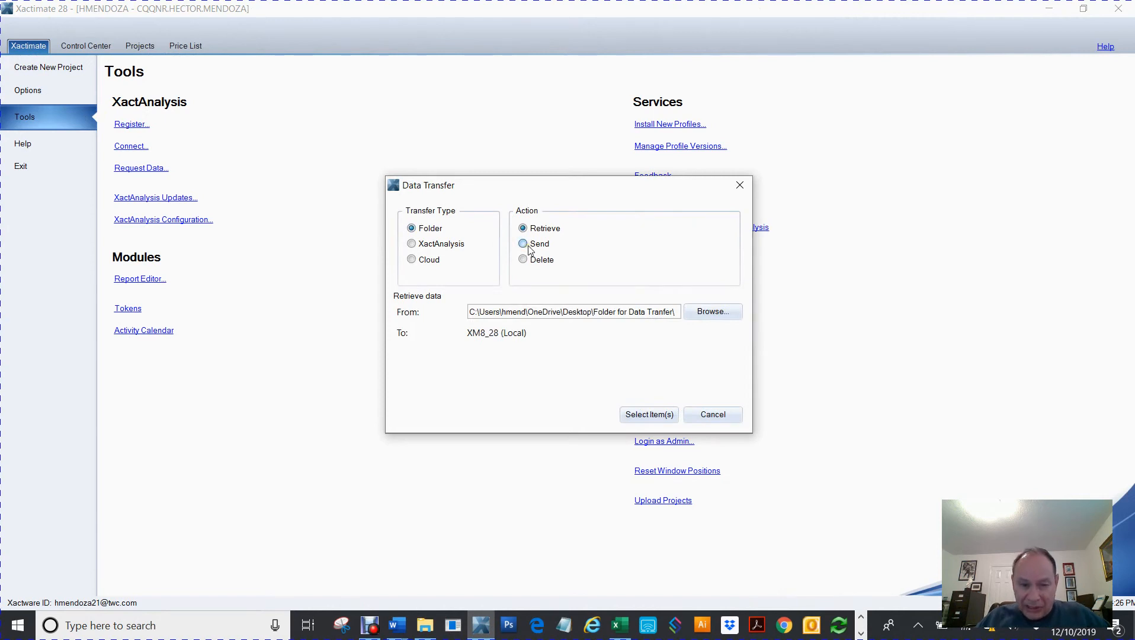
click(528, 247)
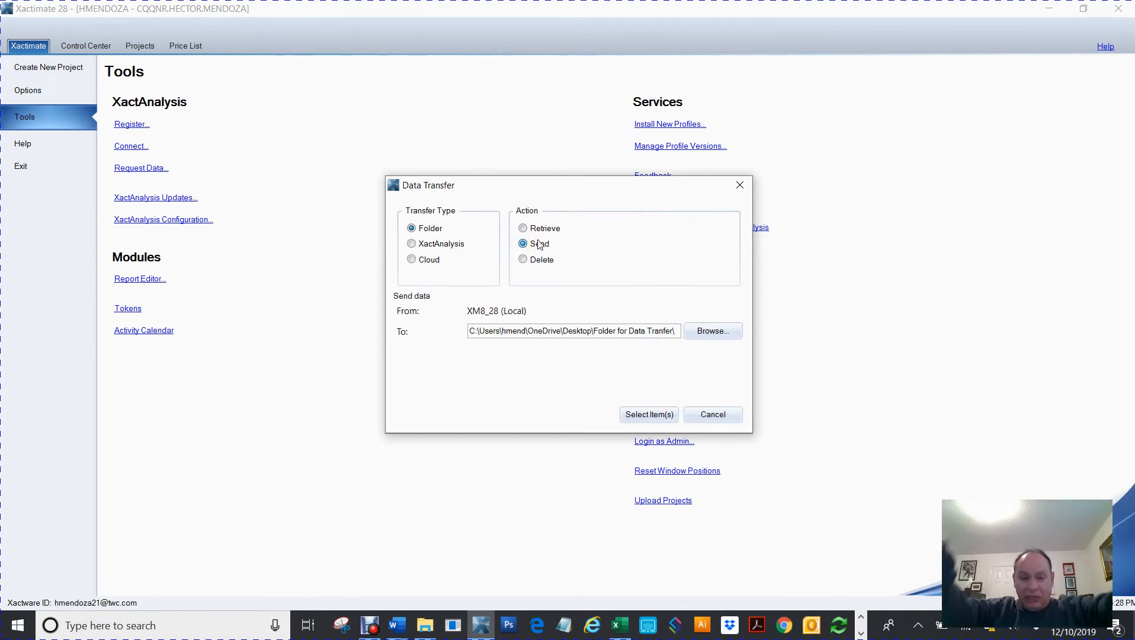
click(700, 331)
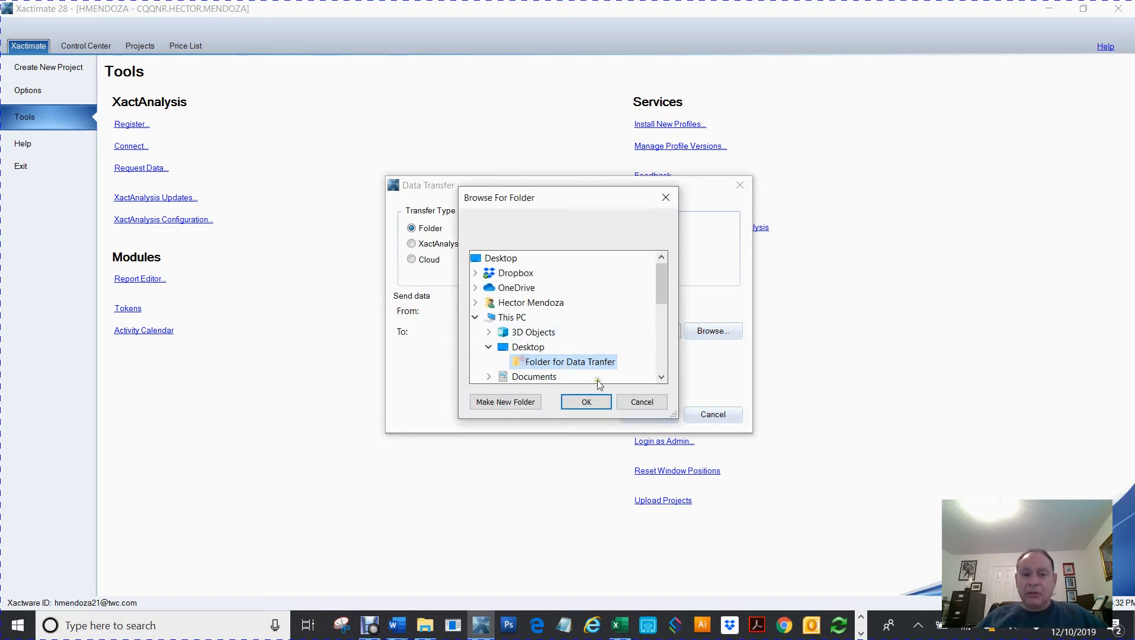
click(585, 401)
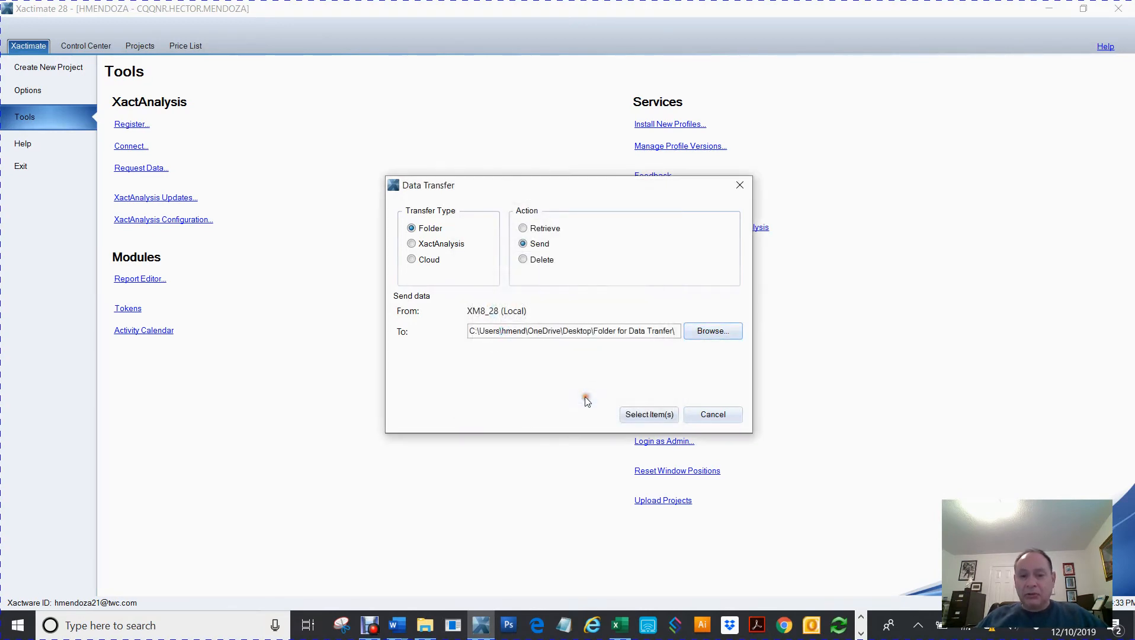
click(648, 415)
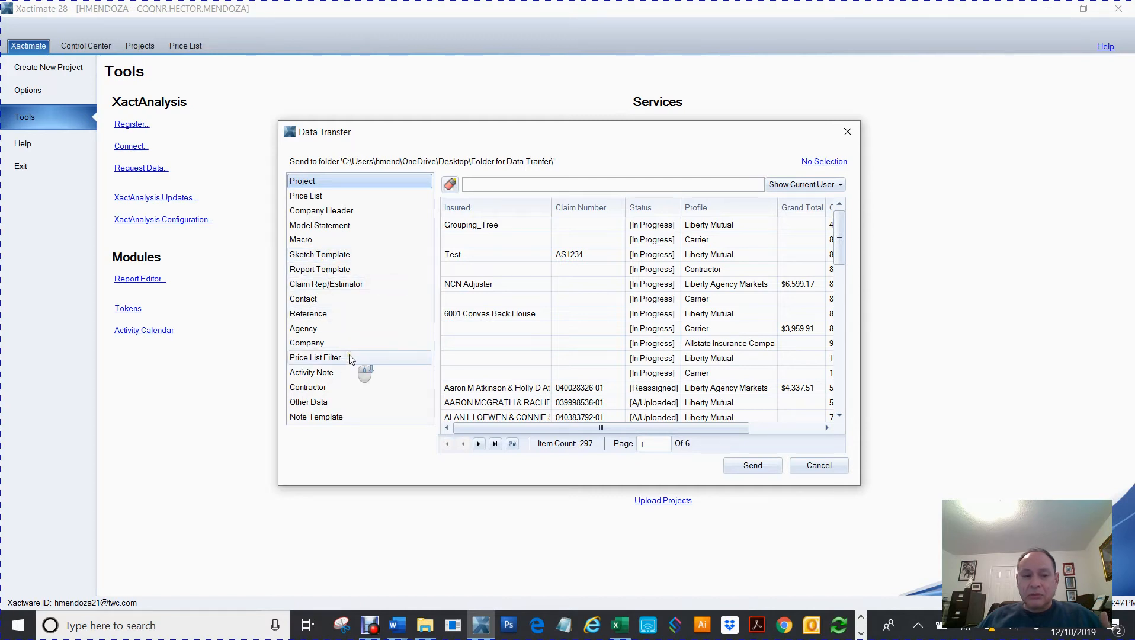
Send the activity notes from 1 FILE ACCEPTED through 6 MISCELLANEOUS NOTE to the folder and close the transfer results
click(330, 373)
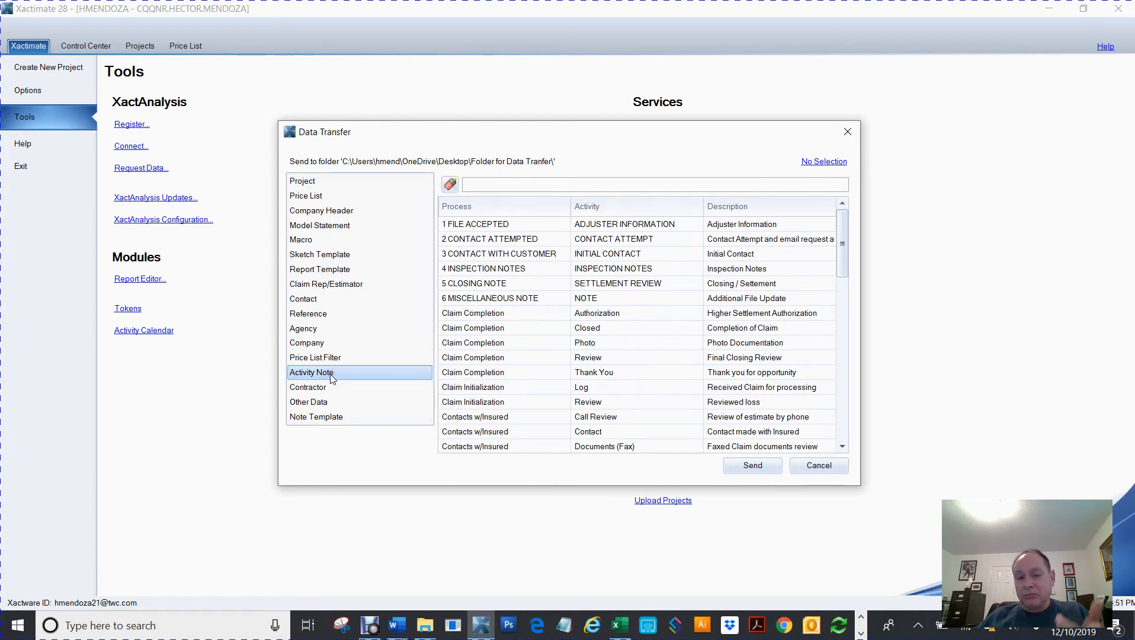
click(463, 225)
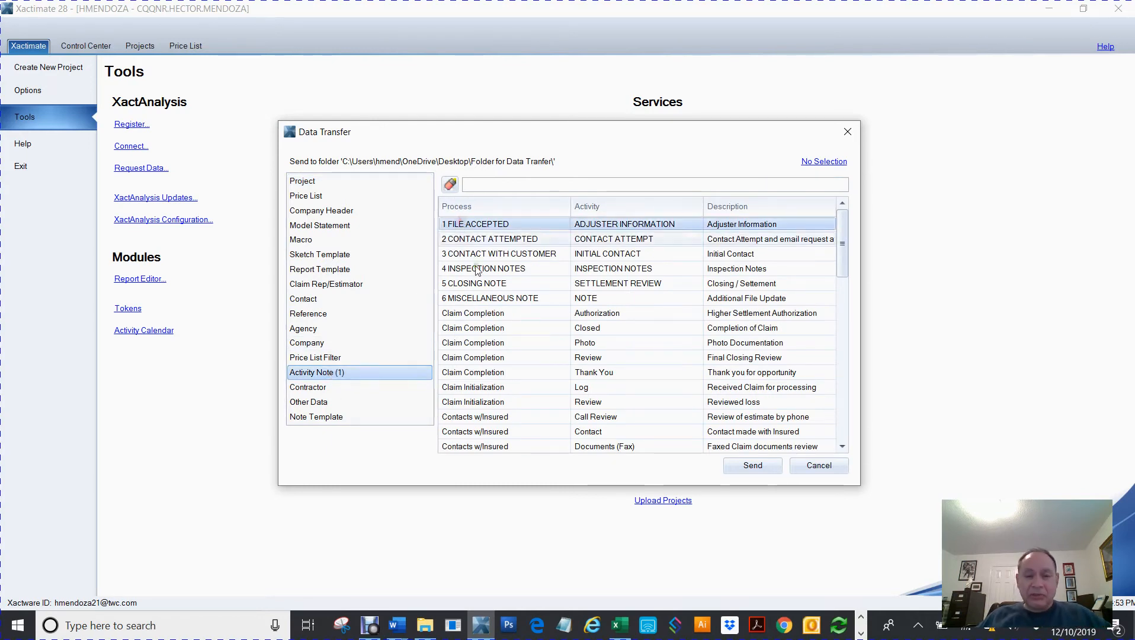
shift+click(463, 296)
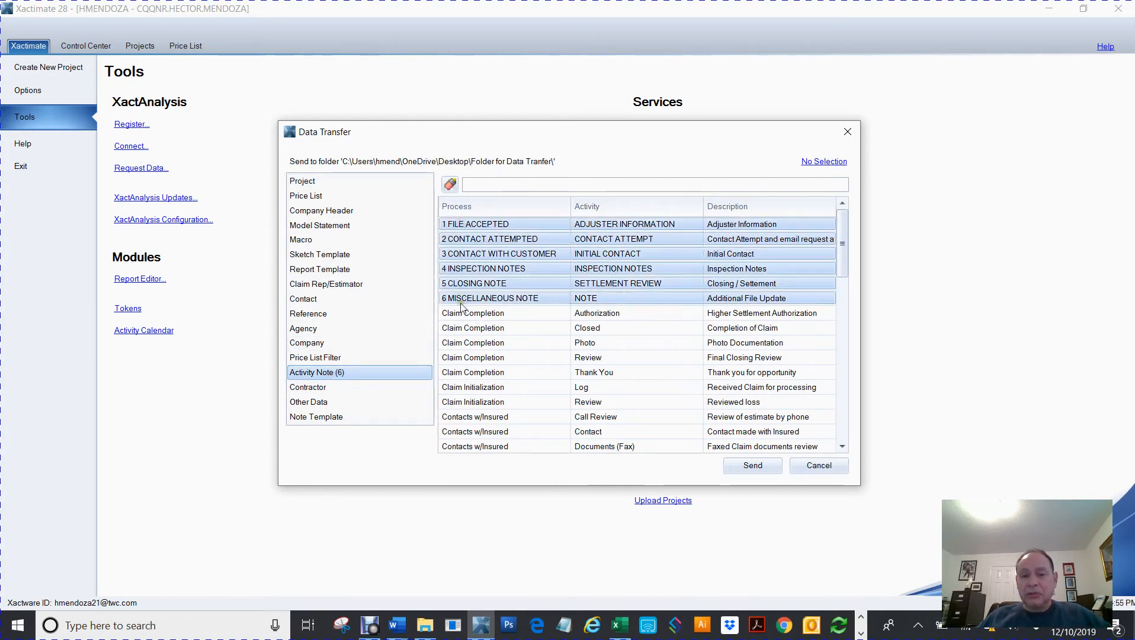
click(754, 464)
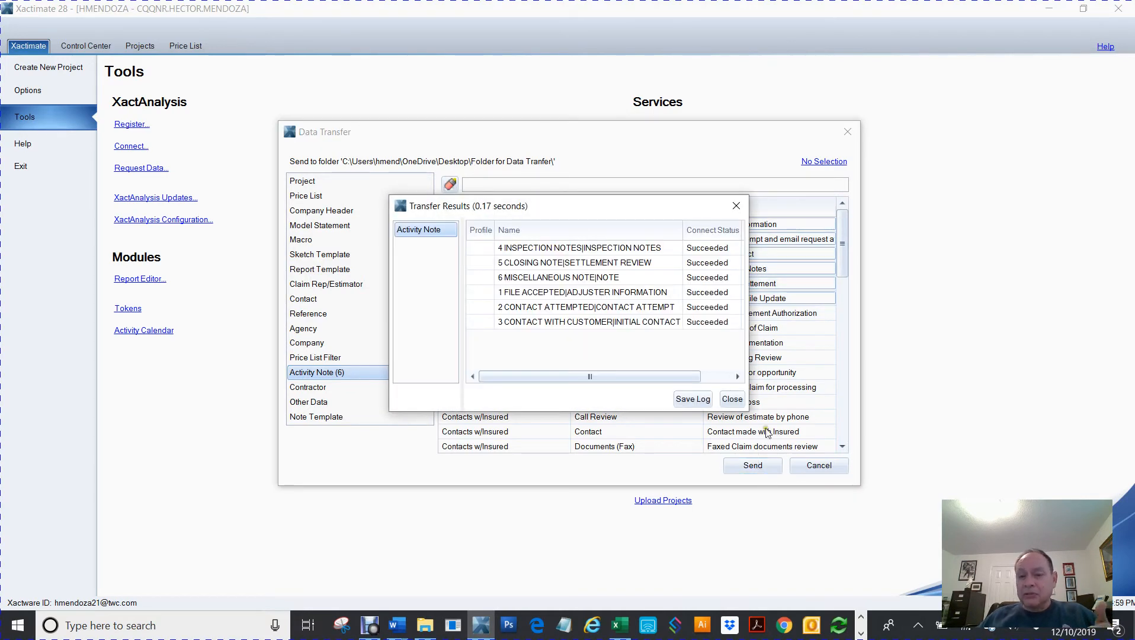
click(730, 399)
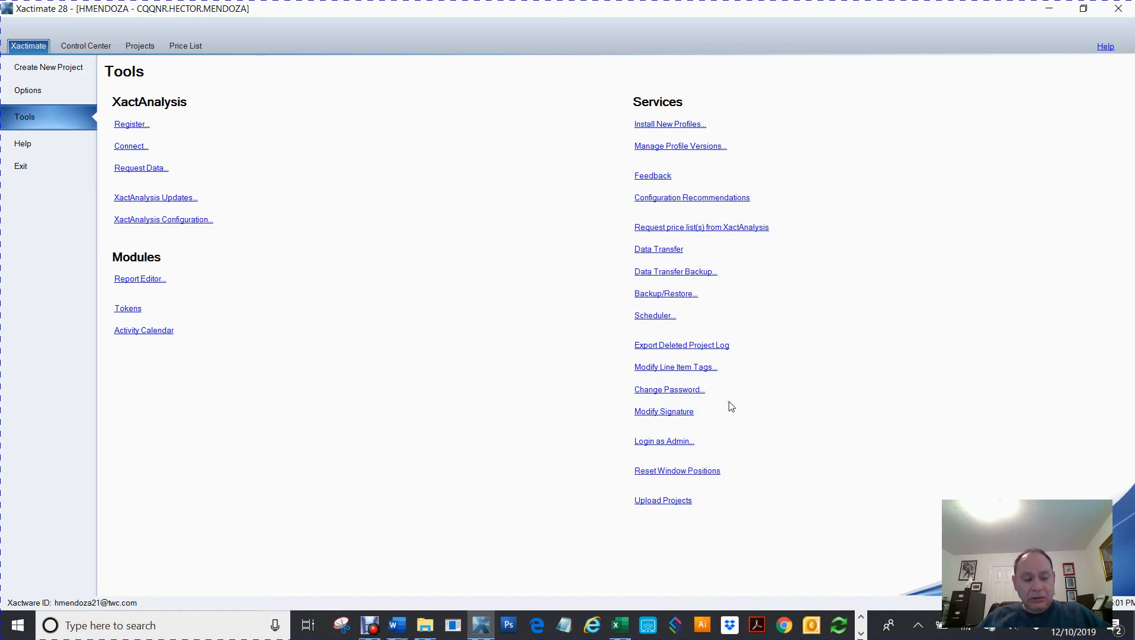
Open Folder for Data Tranfer on the desktop and widen its Name column to show the full file names
key(super+d)
double_click(27, 196)
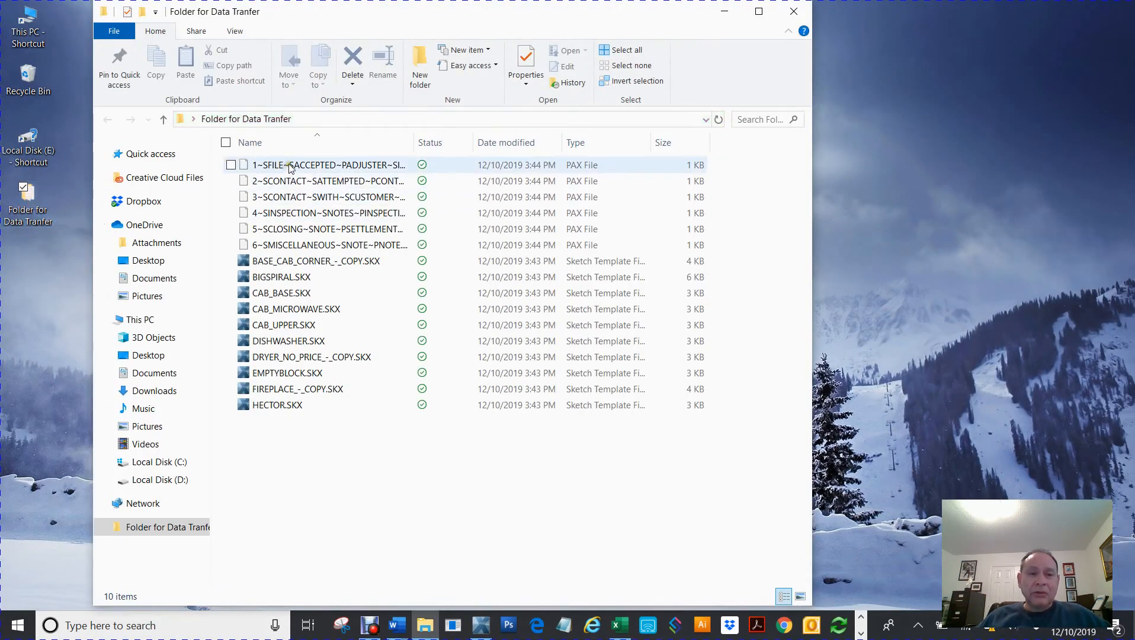
double_click(413, 142)
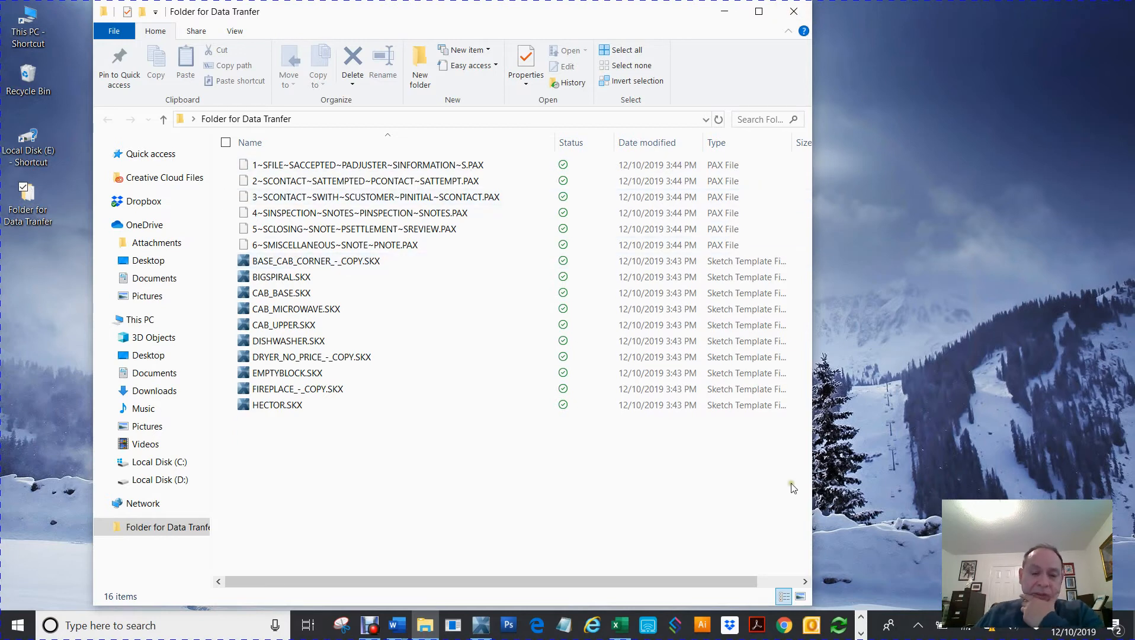
Switch back to Xactimate and set up a Data Transfer retrieval from Folder for Data Tranfer, continuing to item selection
click(489, 632)
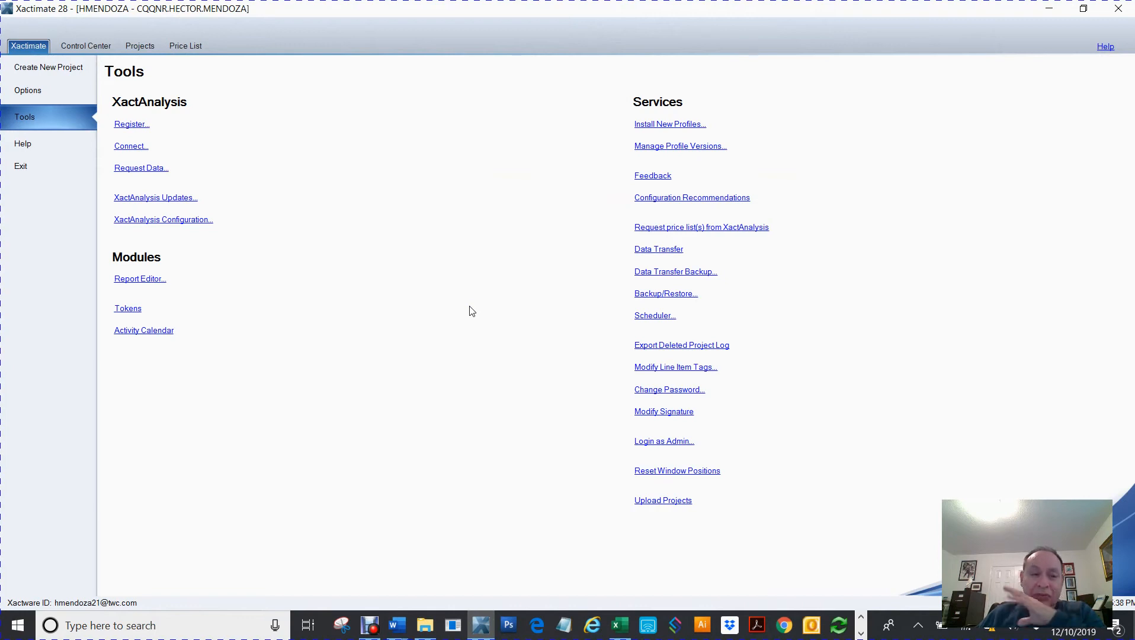
click(673, 250)
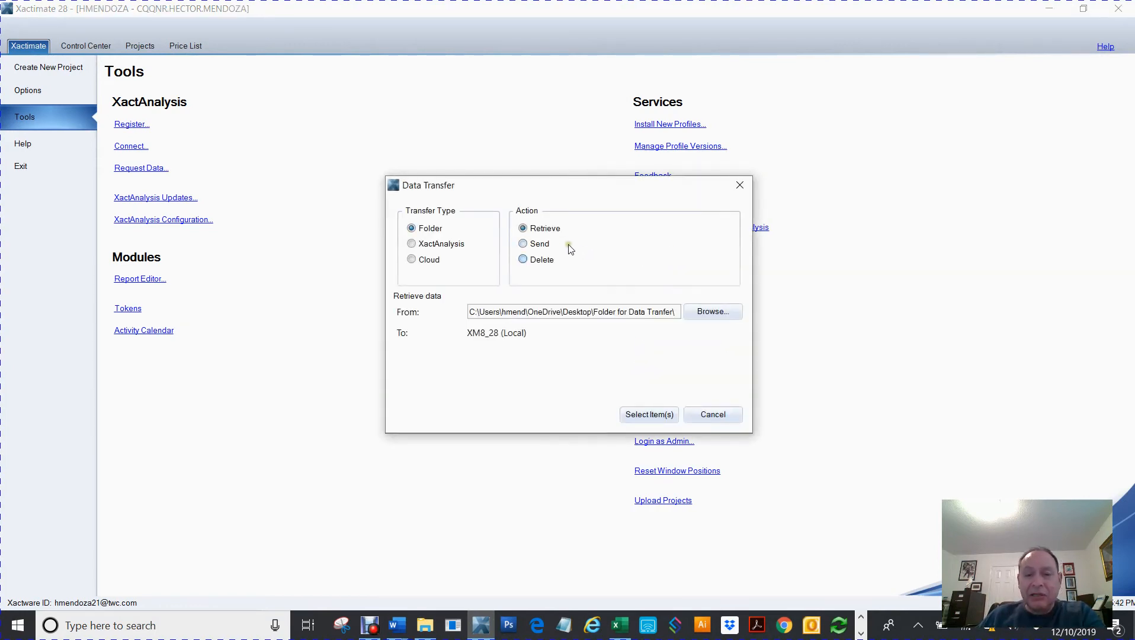
click(547, 230)
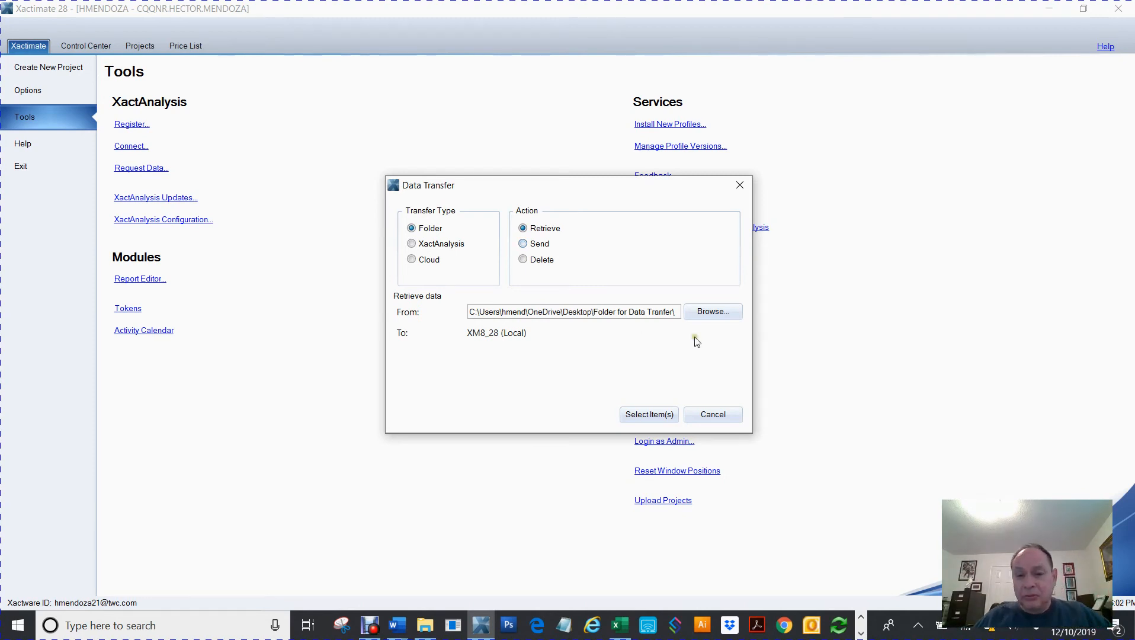
click(711, 314)
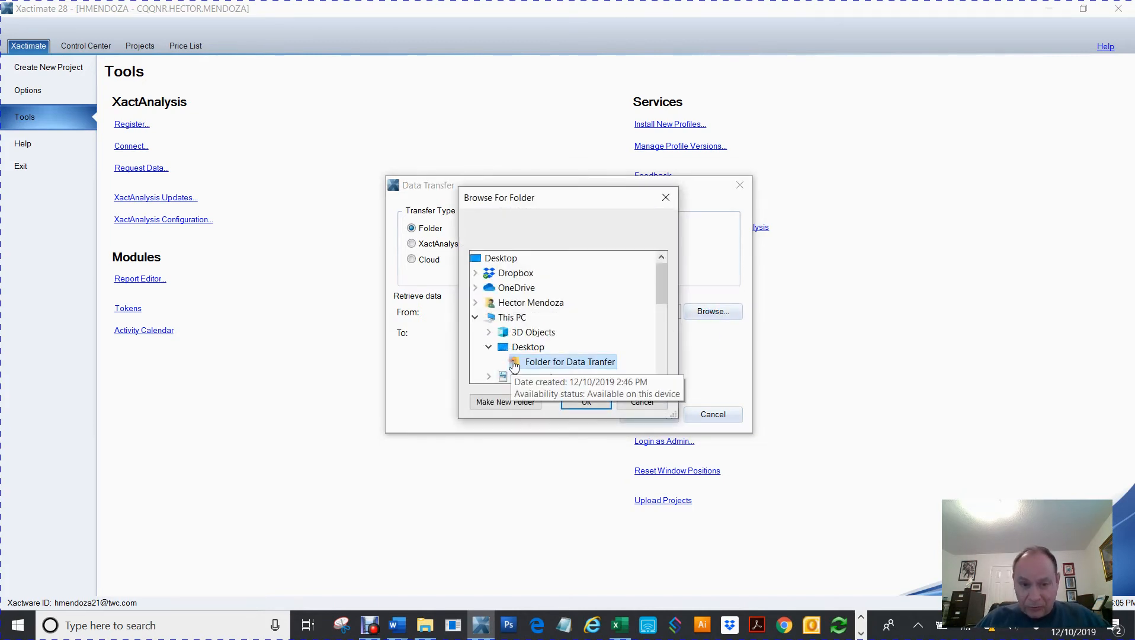
click(590, 402)
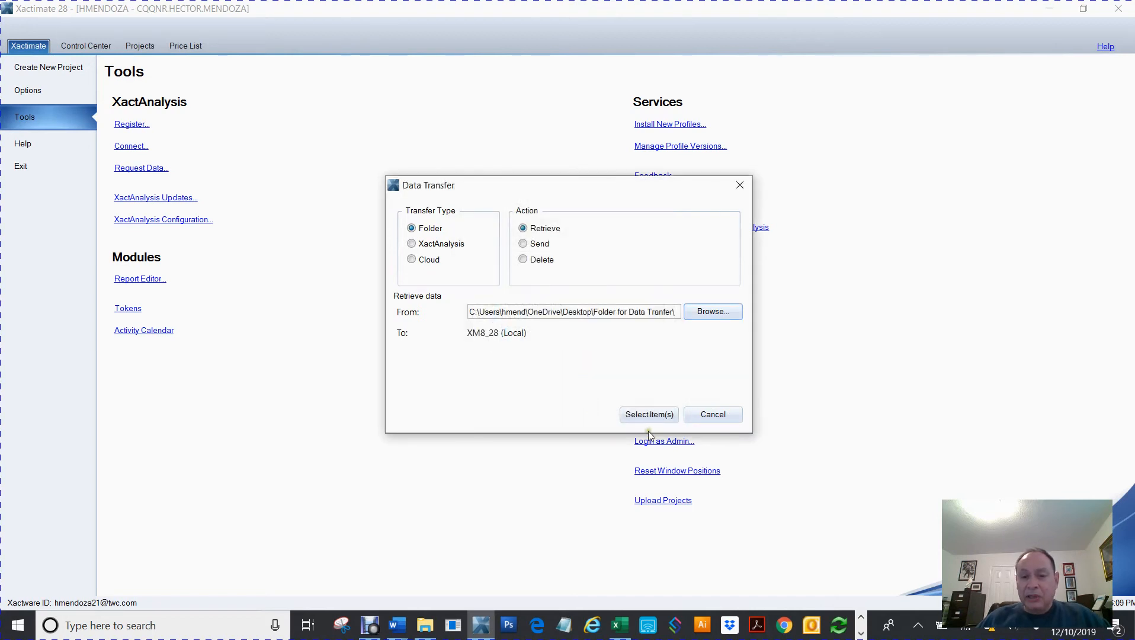
click(644, 417)
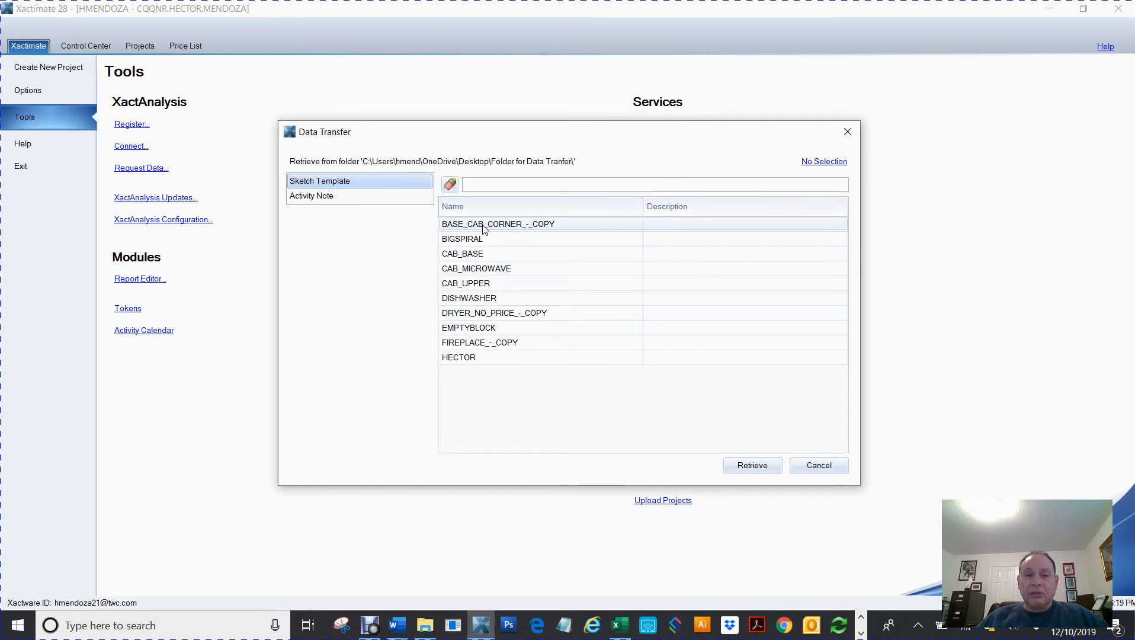
Select only EMPTYBLOCK and the sketch template just below FIREPLACE_-_COPY, and retrieve them from the folder
click(484, 229)
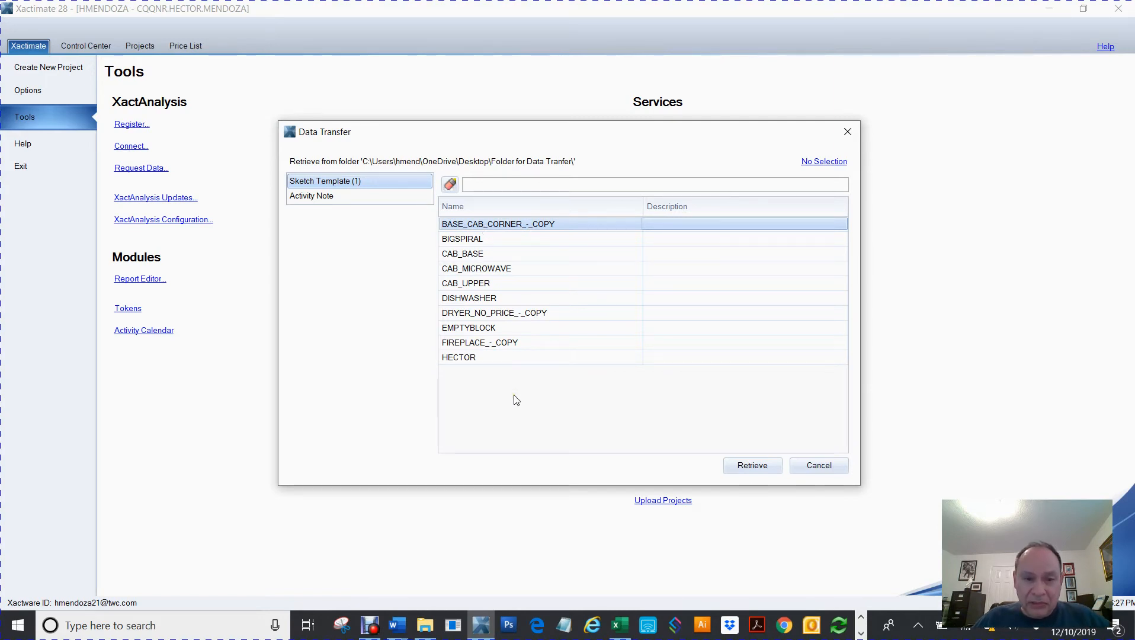
click(476, 360)
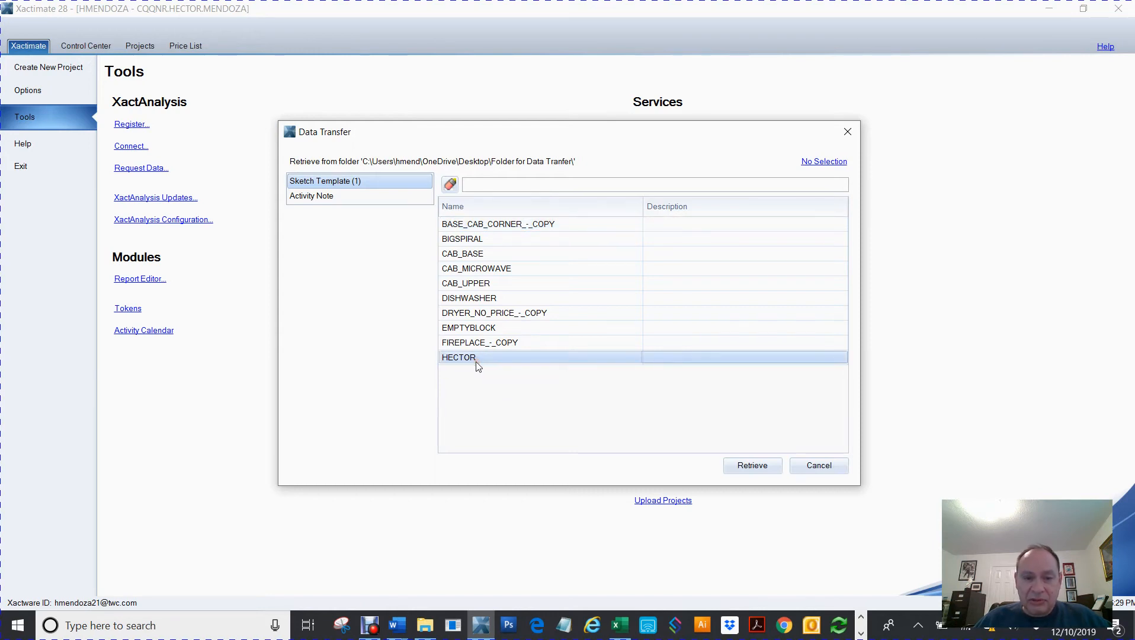
ctrl+click(484, 330)
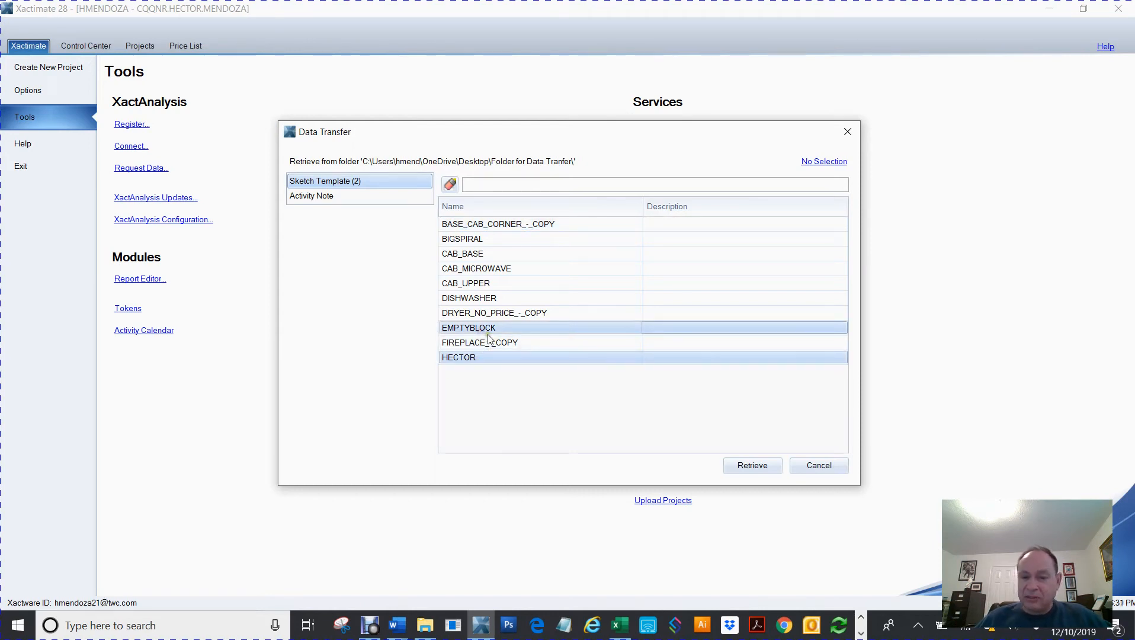
click(760, 469)
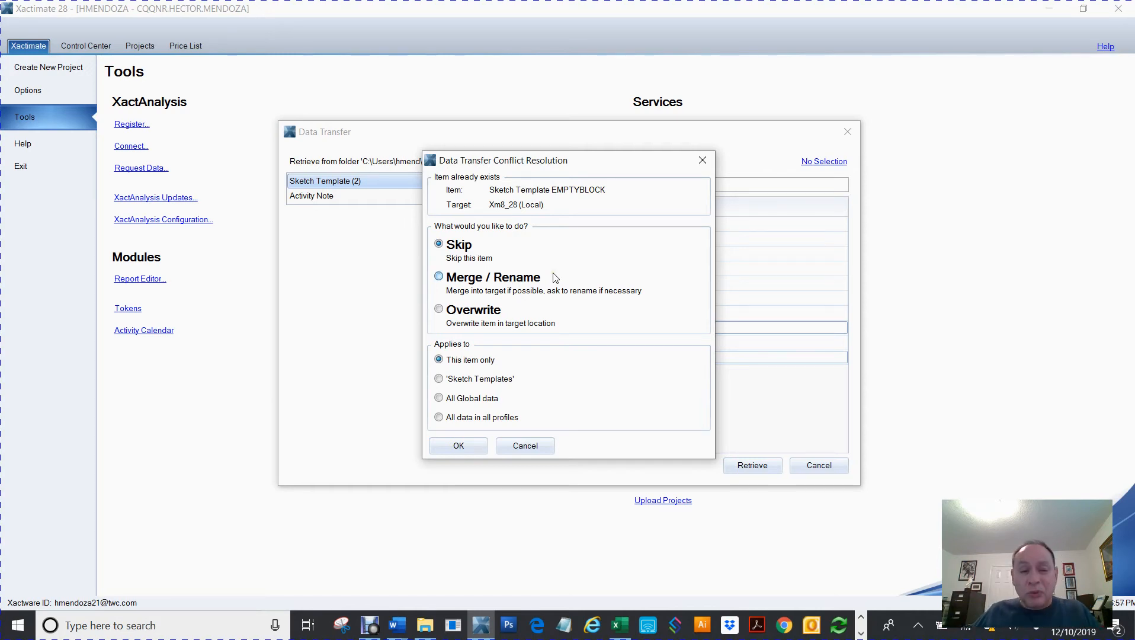
Resolve the retrieval conflicts by overwriting EMPTYBLOCK and skipping the other template, each for this item only, and close the transfer results
click(439, 310)
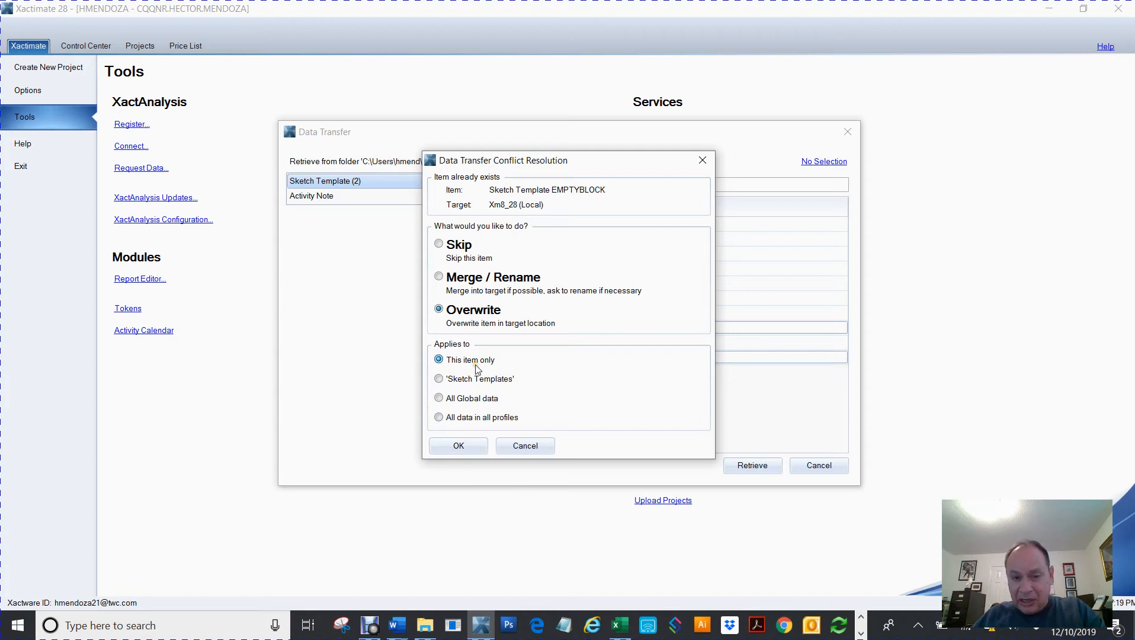
click(470, 448)
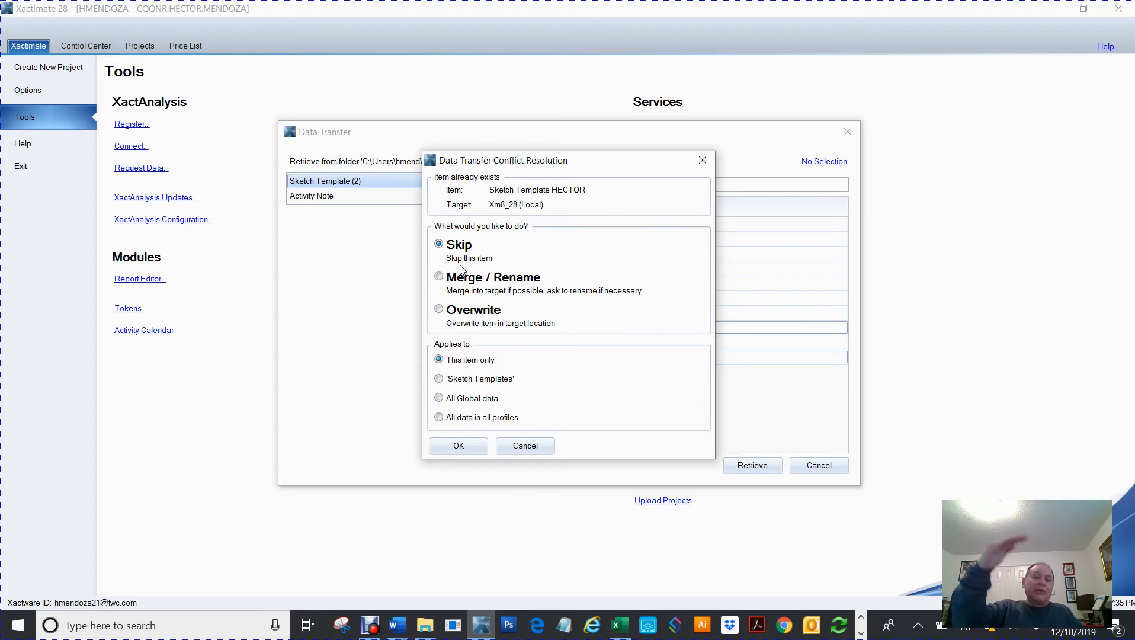
click(468, 445)
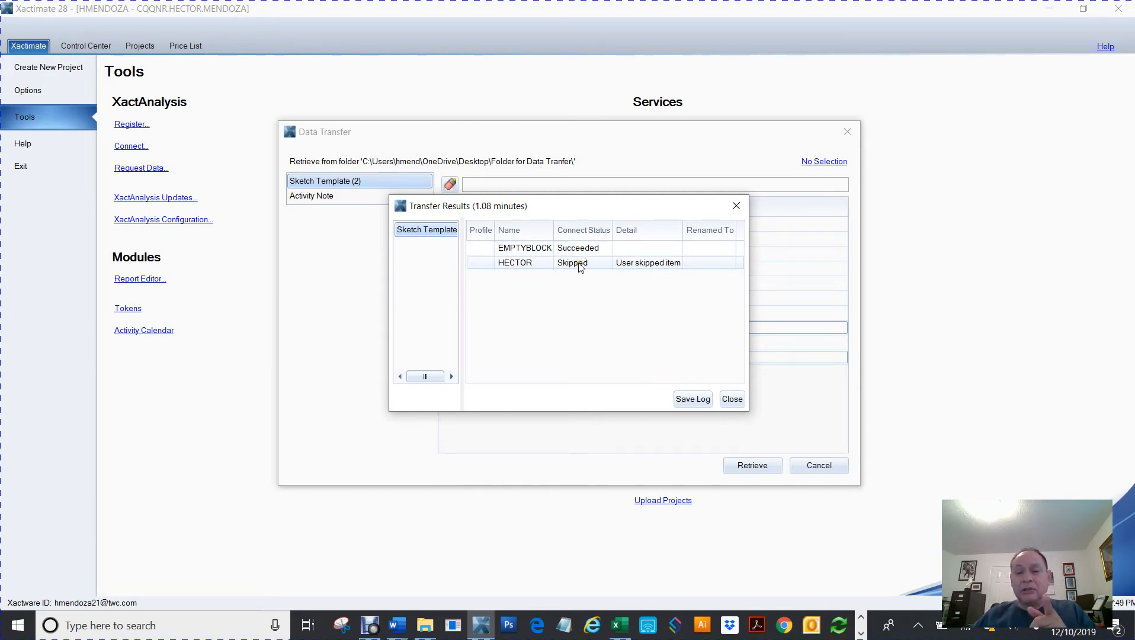
click(733, 399)
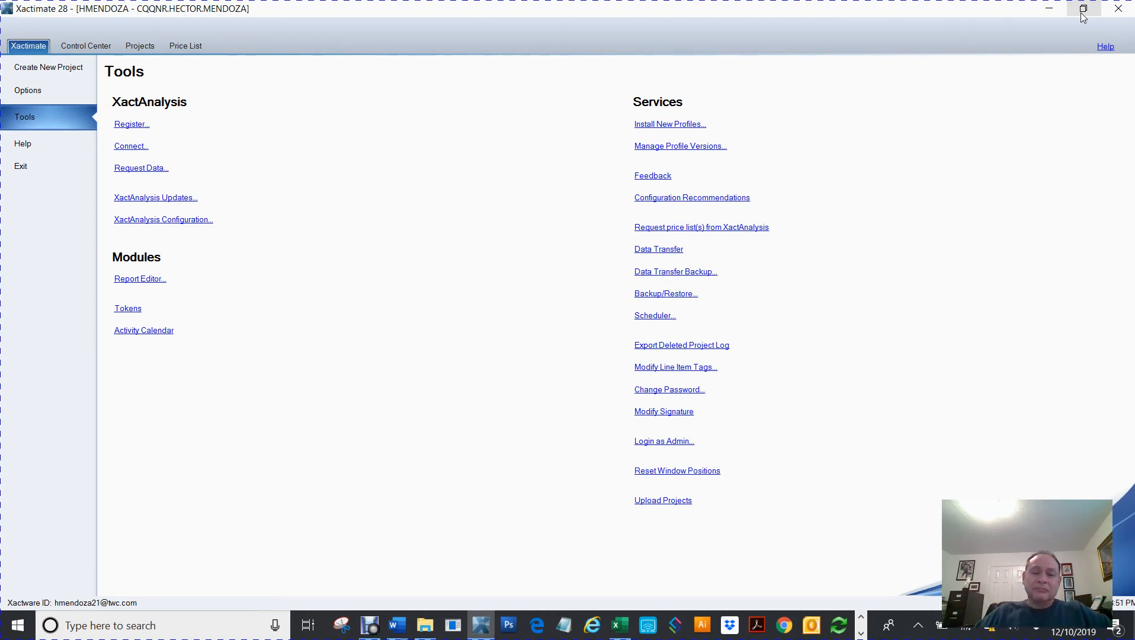
Close the Folder for Data Tranfer window and show Xactimate's Control Center in a reduced window beside the desktop icons
click(1051, 10)
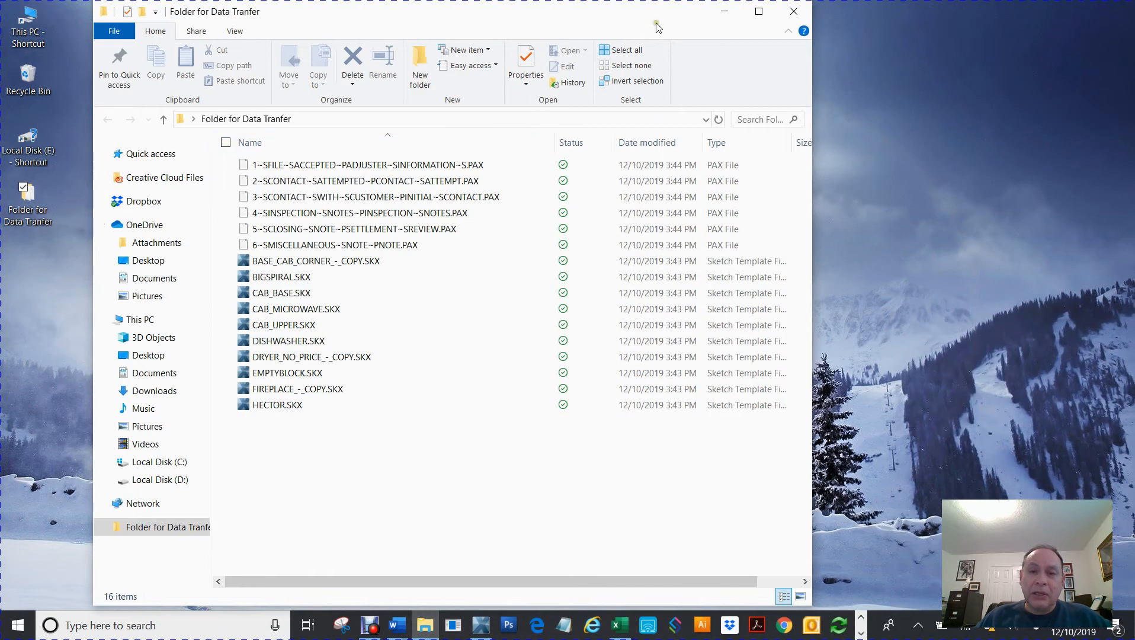
click(794, 11)
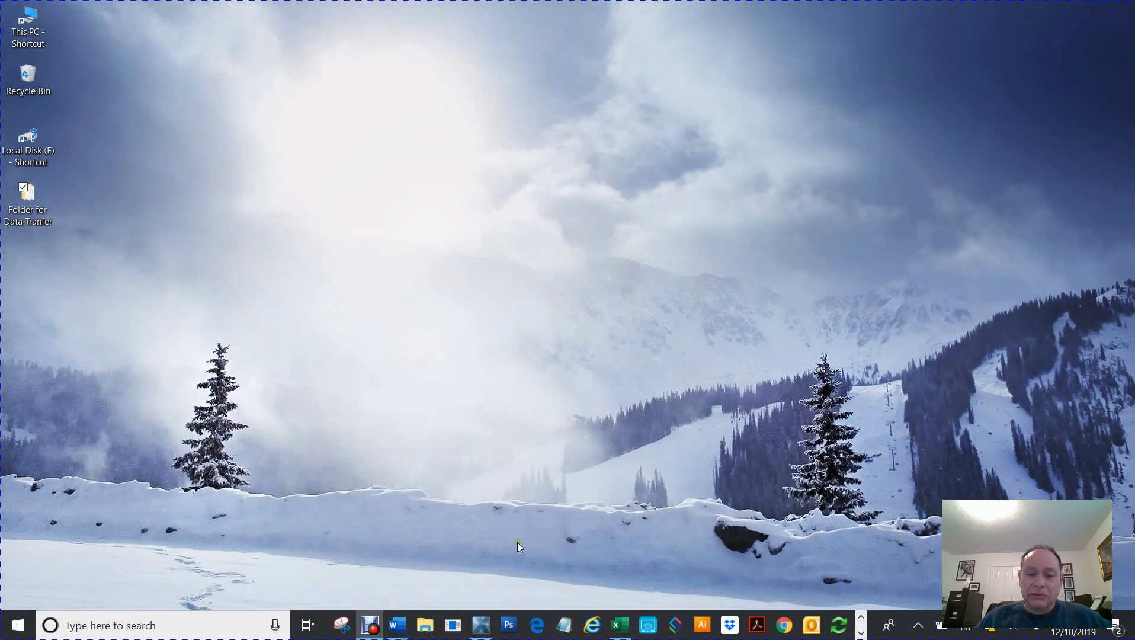
click(481, 625)
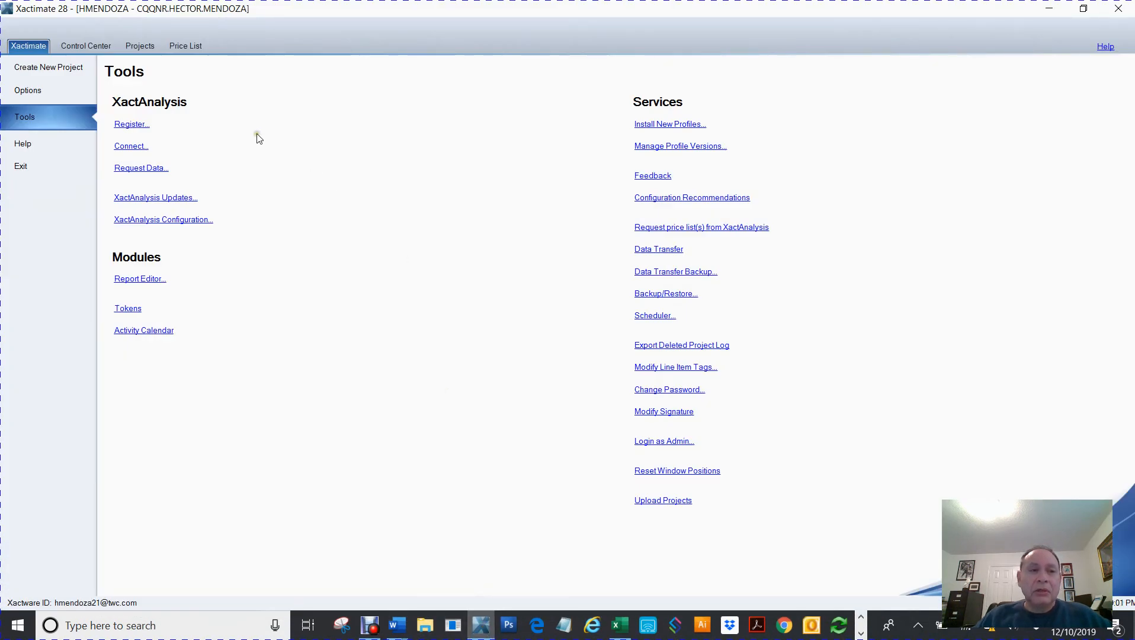
click(88, 47)
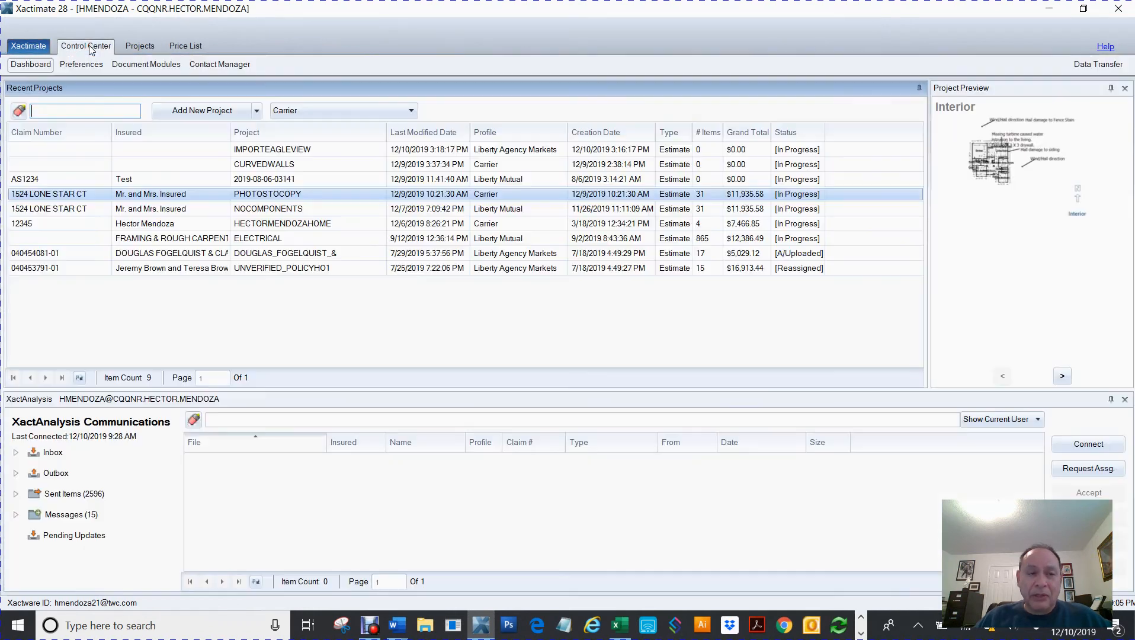
click(1086, 8)
drag(590, 46, 411, 24)
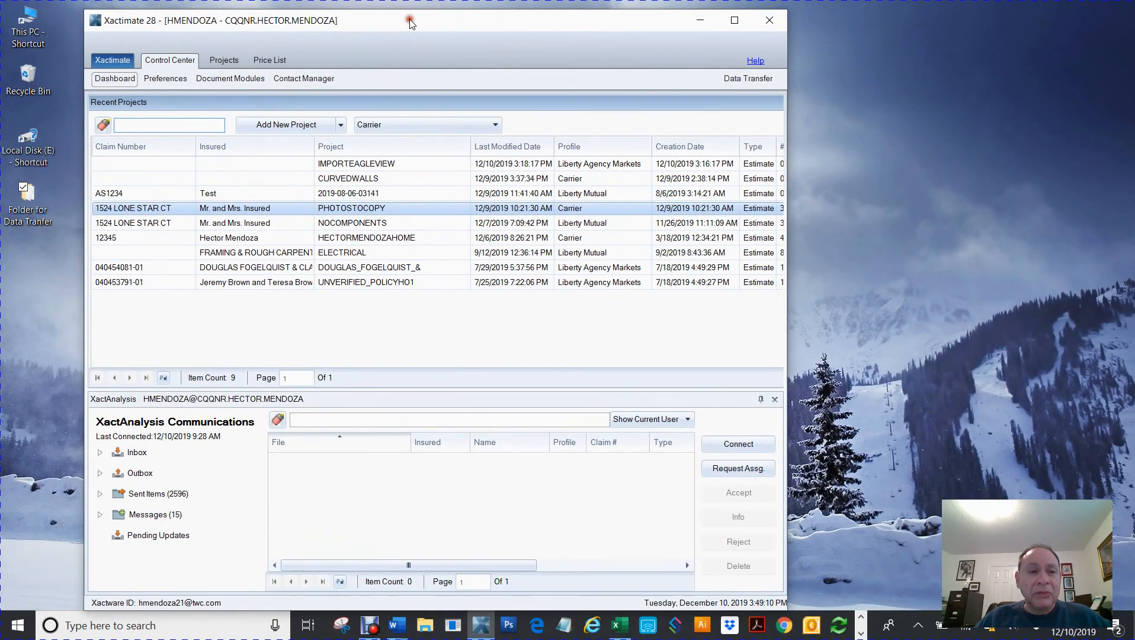
Browse the local projects list from its older entries up to the recent ones, and return to the Control Center dashboard
click(227, 60)
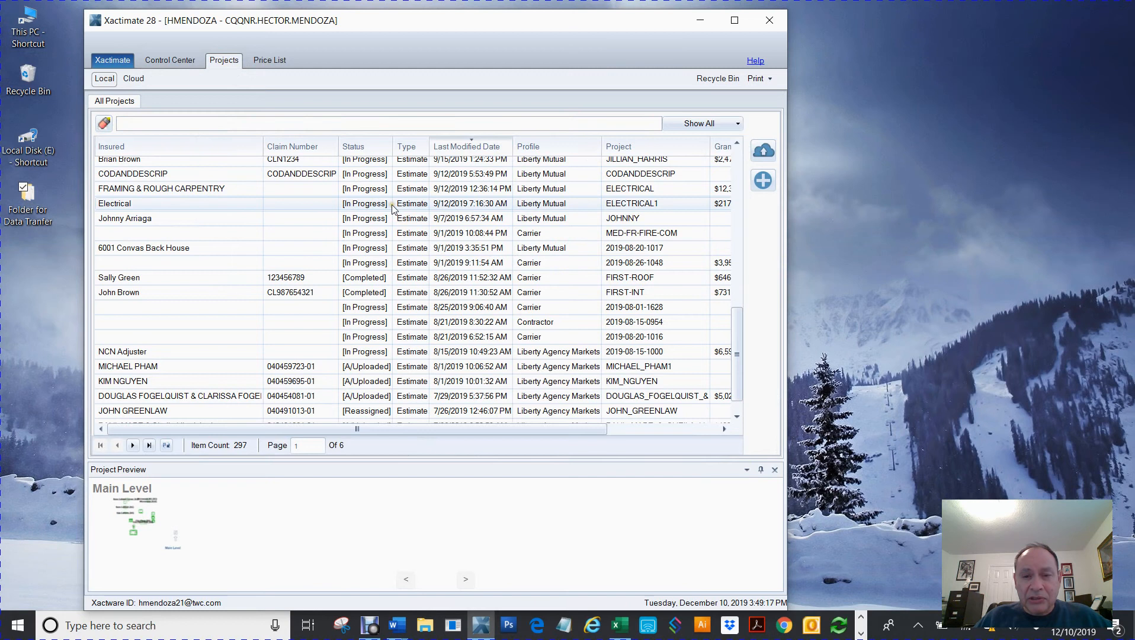
scroll(424, 240, up, 3)
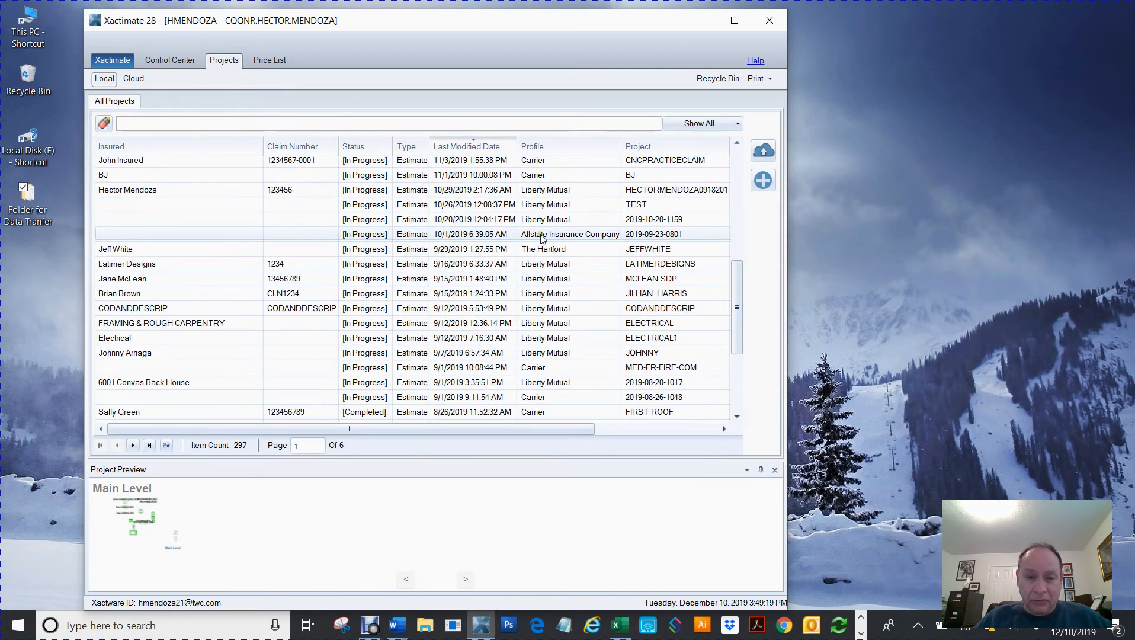
scroll(737, 278, up, 2)
scroll(739, 279, up, 5)
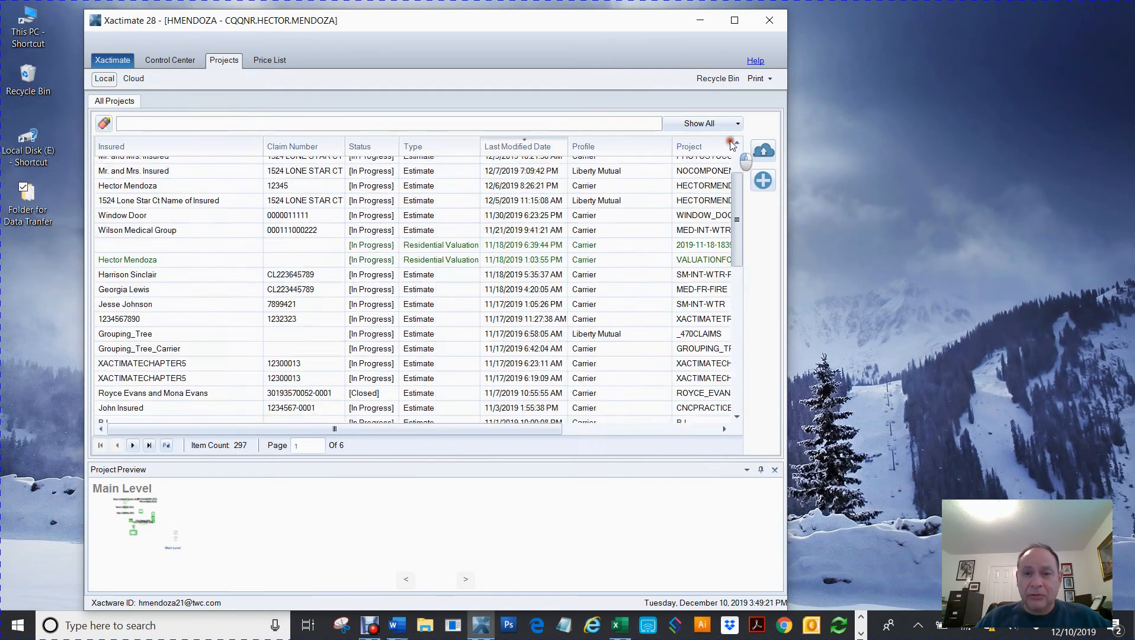
click(178, 61)
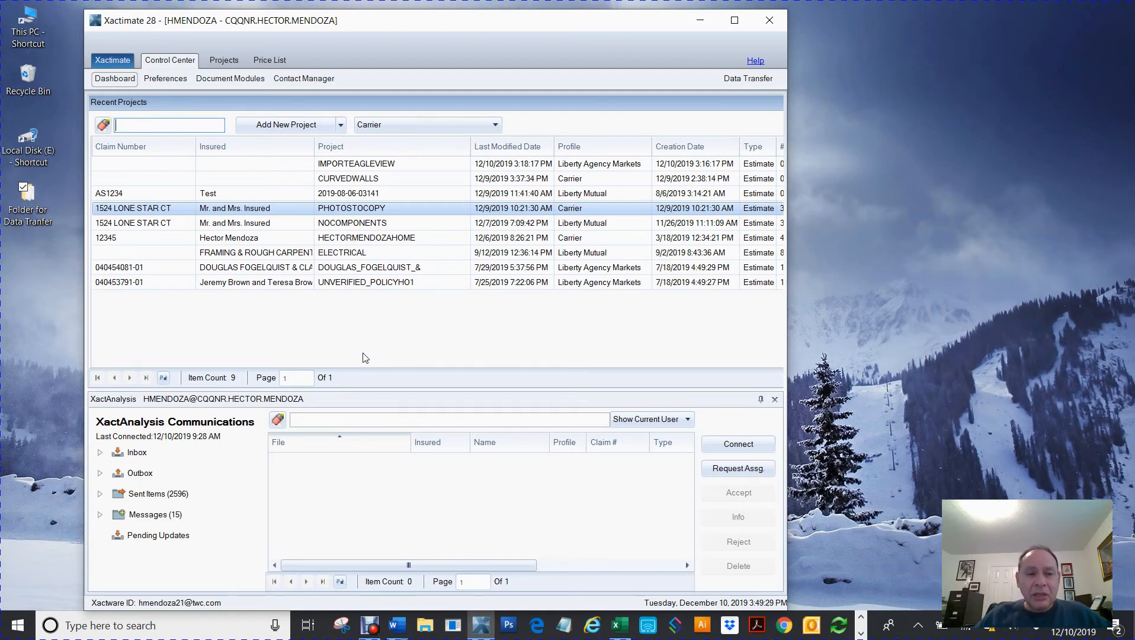
Move the Xactimate window aside and export the ELECTRICAL project from Recent Projects to the desktop as an ESX file
drag(456, 25, 673, 25)
click(368, 214)
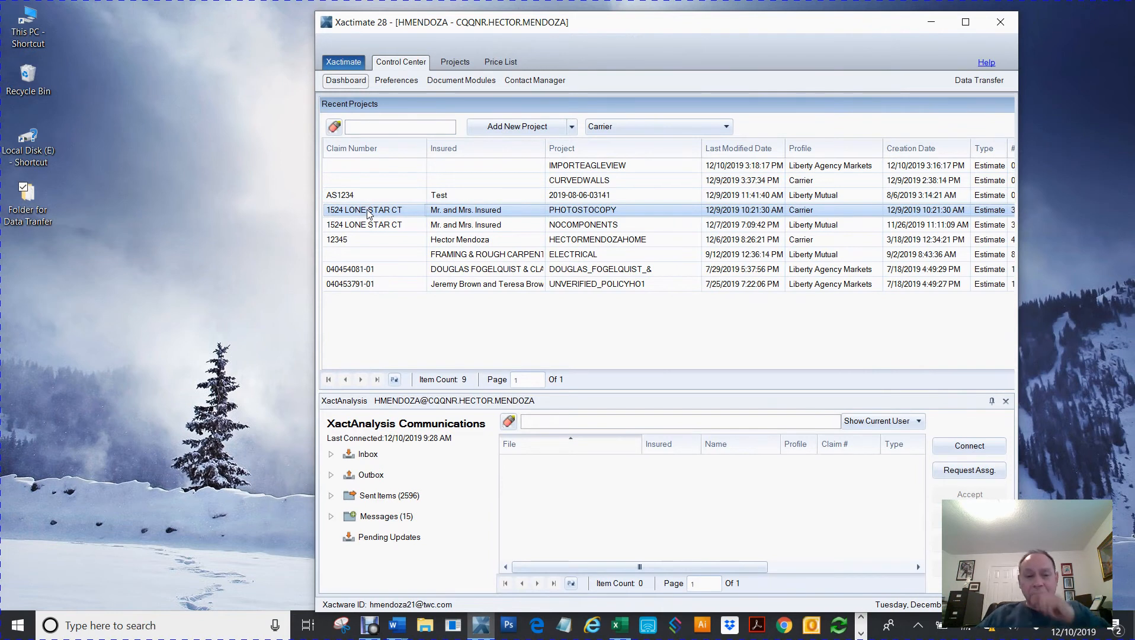
click(361, 212)
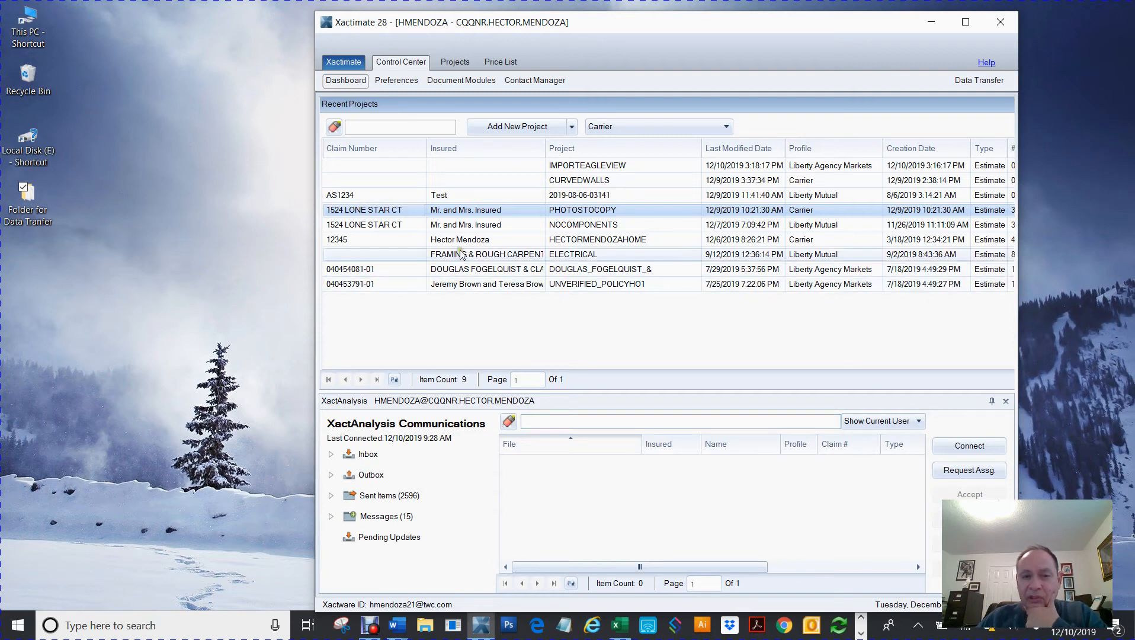
click(474, 255)
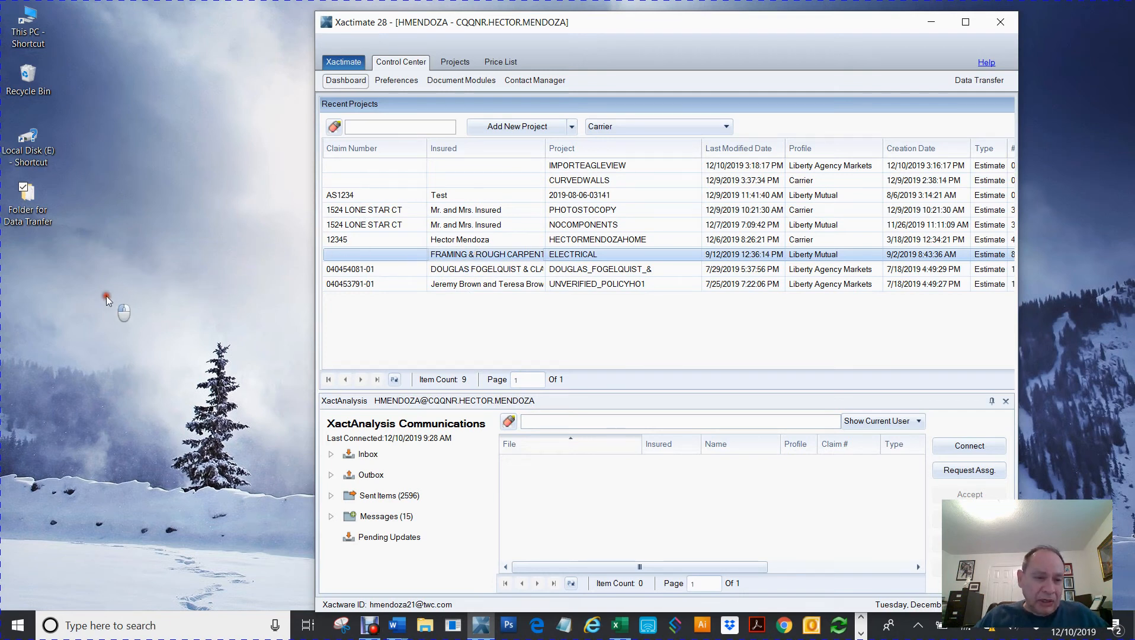
drag(107, 295, 107, 295)
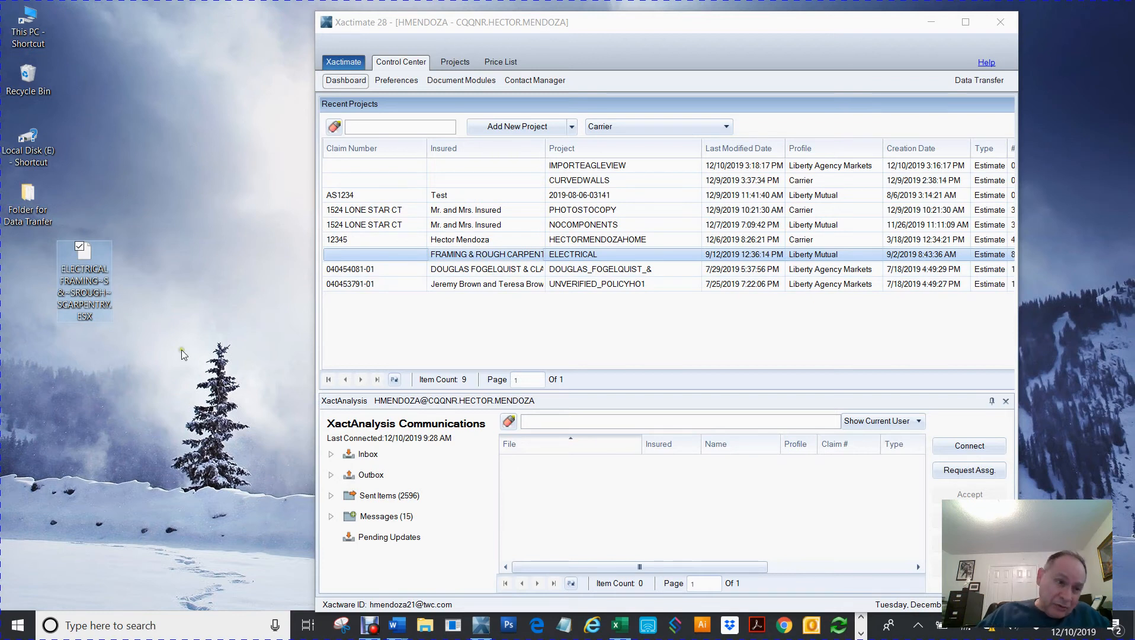
Show the exported ELECTRICAL file's full name and ESX extension without renaming it, and place the file lower on the desktop
click(105, 343)
click(85, 321)
click(84, 318)
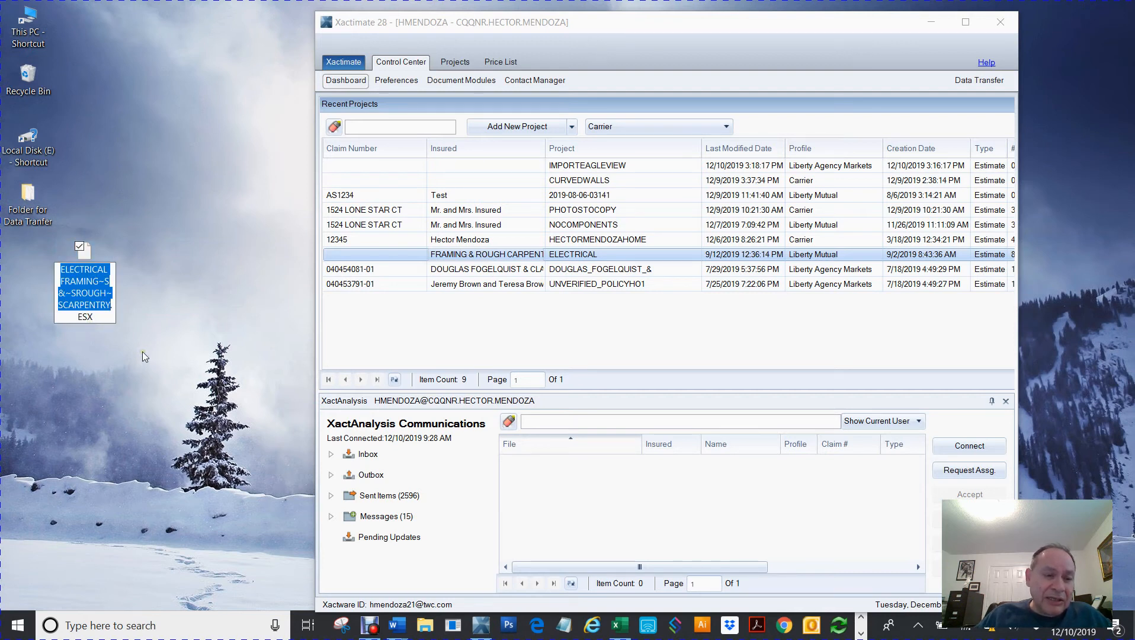
click(143, 355)
drag(87, 262, 89, 323)
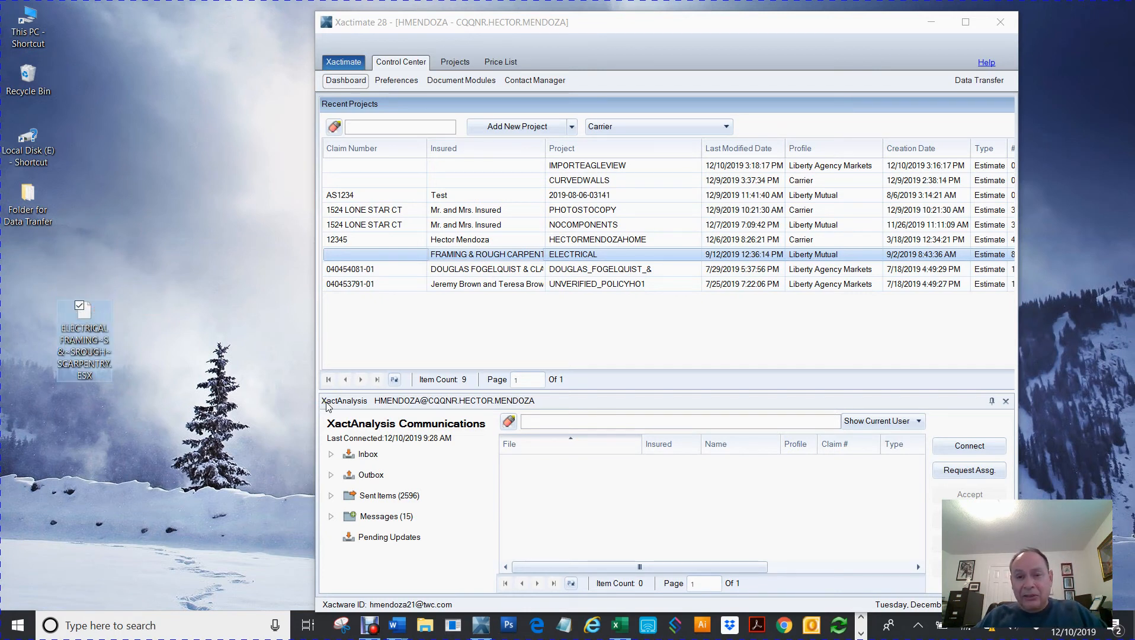
Delete the ELECTRICAL project from Recent Projects and confirm the deletion
click(531, 356)
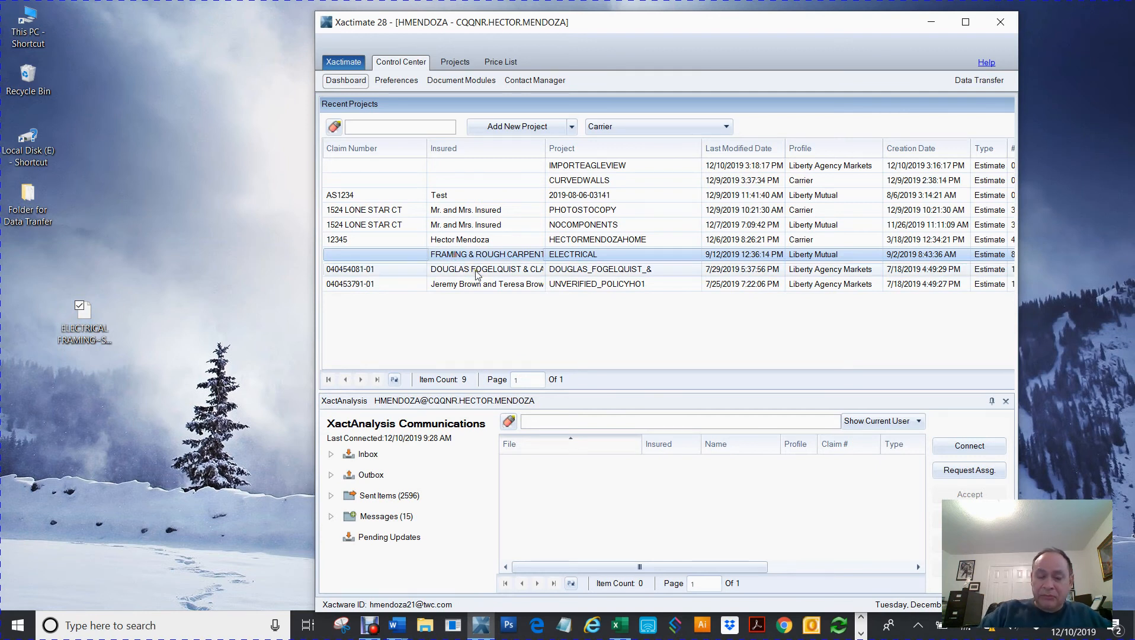
key(Delete)
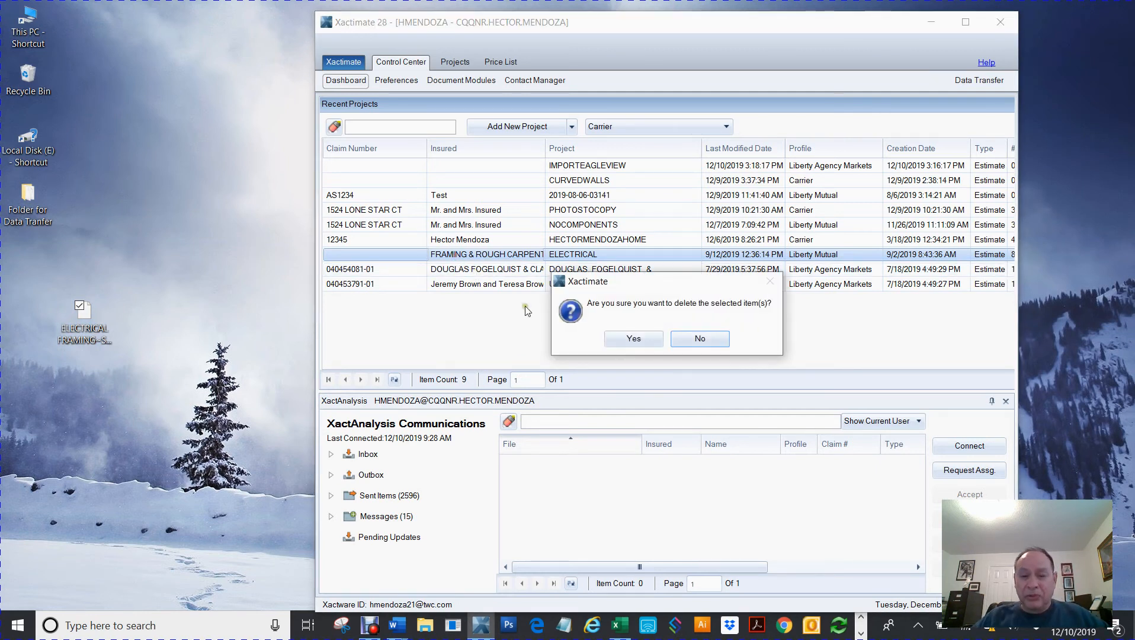
click(635, 336)
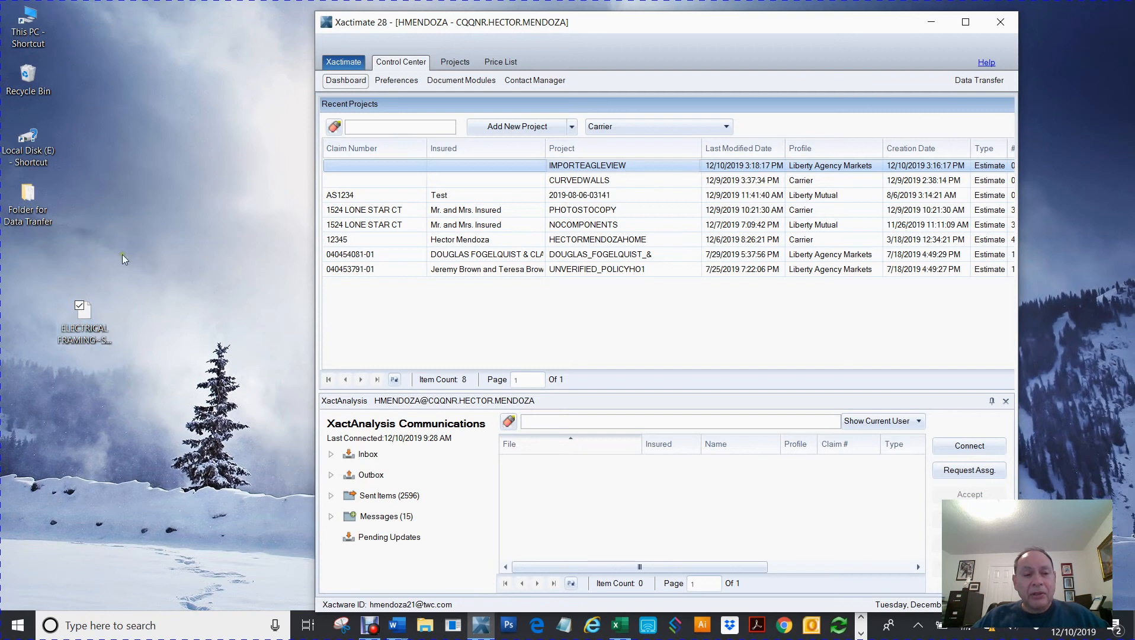
Import the ELECTRICAL ESX file from the desktop back into Xactimate and close the transfer results
click(83, 319)
drag(83, 318, 432, 320)
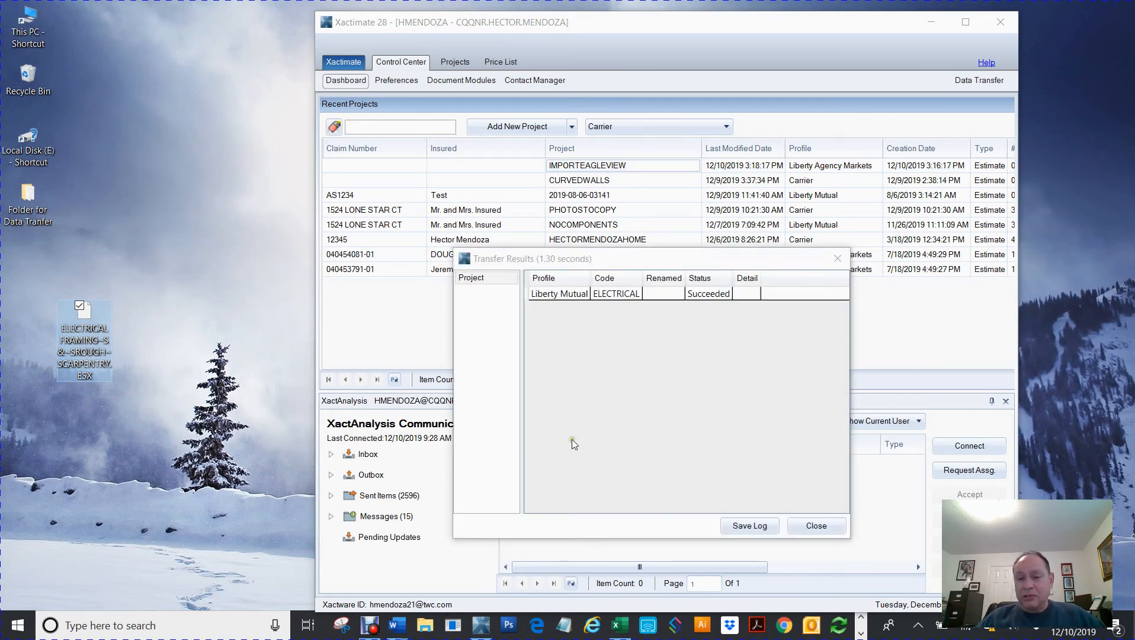
click(814, 527)
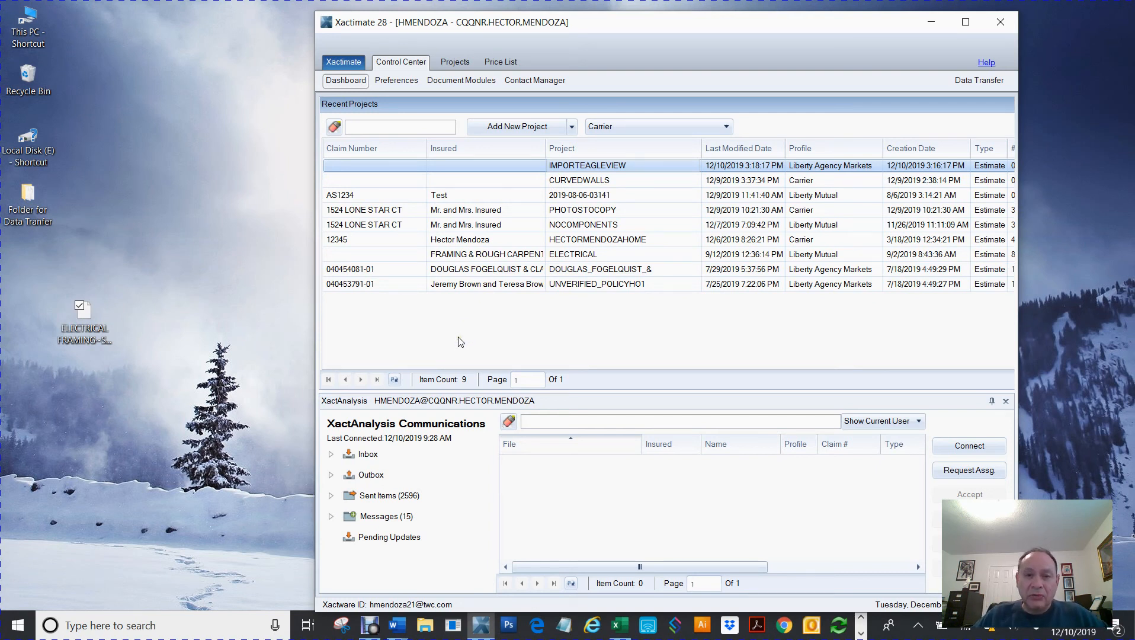
Delete the ELECTRICAL ESX file from the desktop and maximize the Xactimate window
click(447, 256)
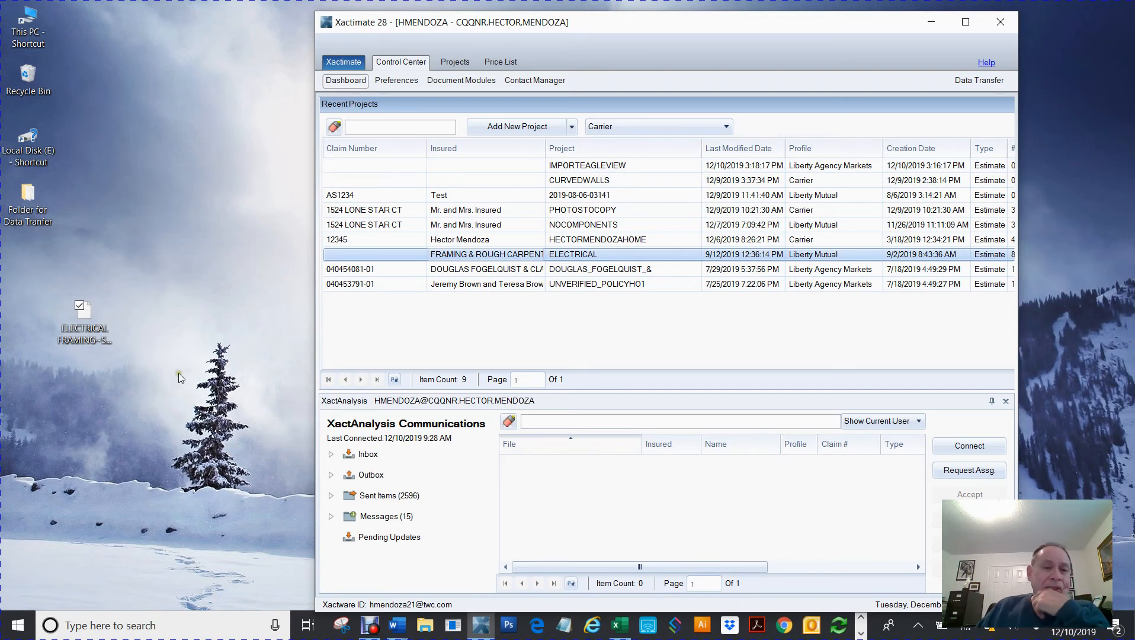
drag(181, 404, 46, 285)
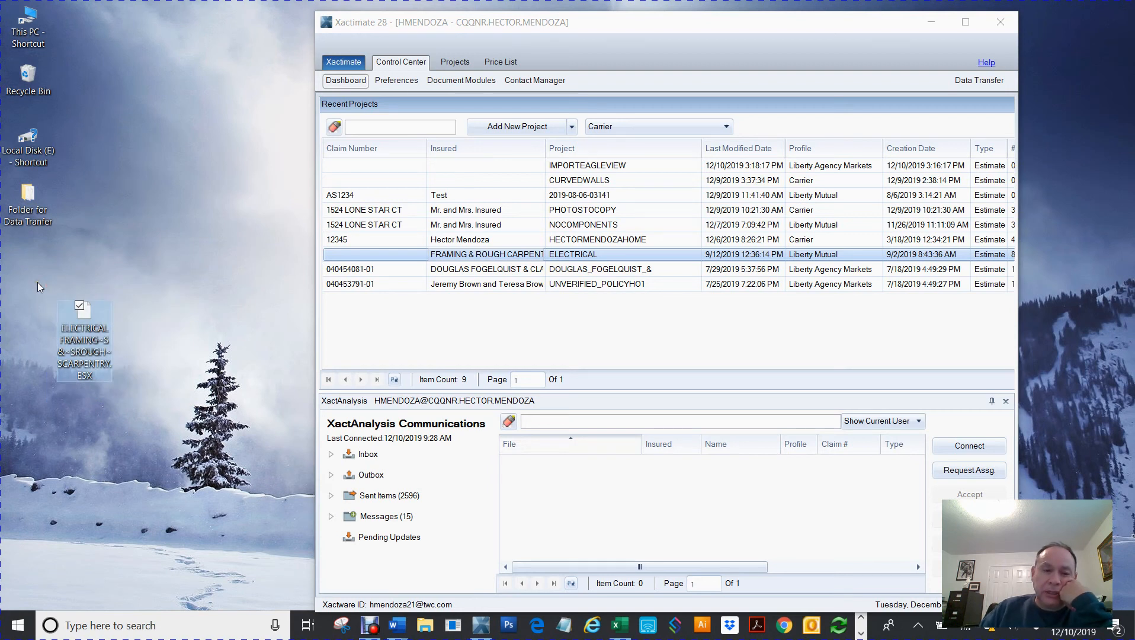
key(Delete)
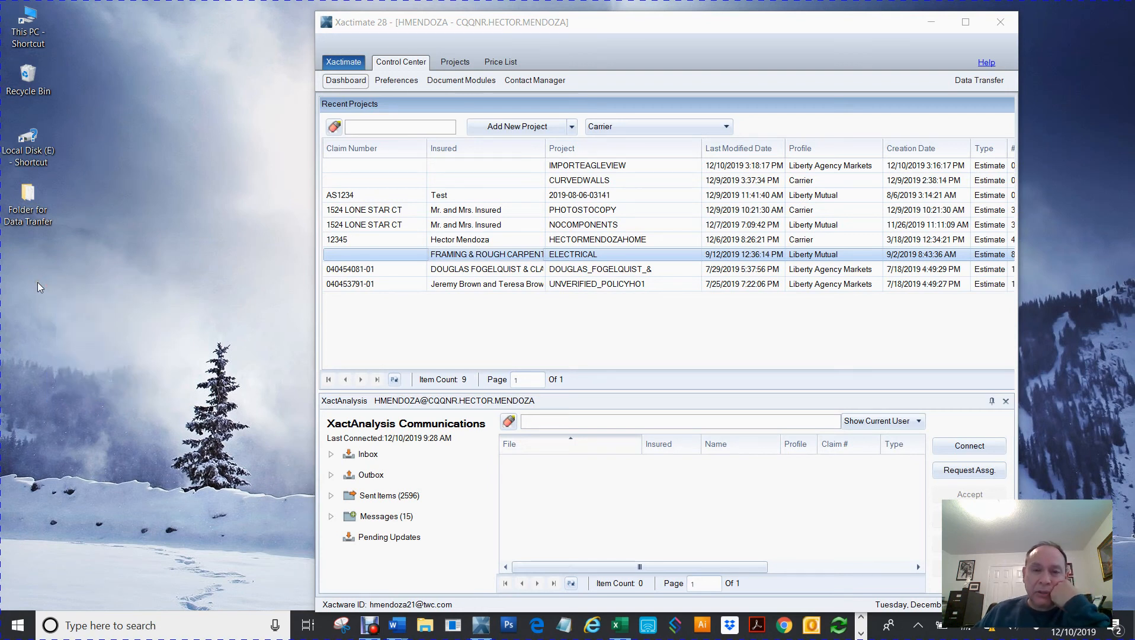
drag(625, 24, 436, 21)
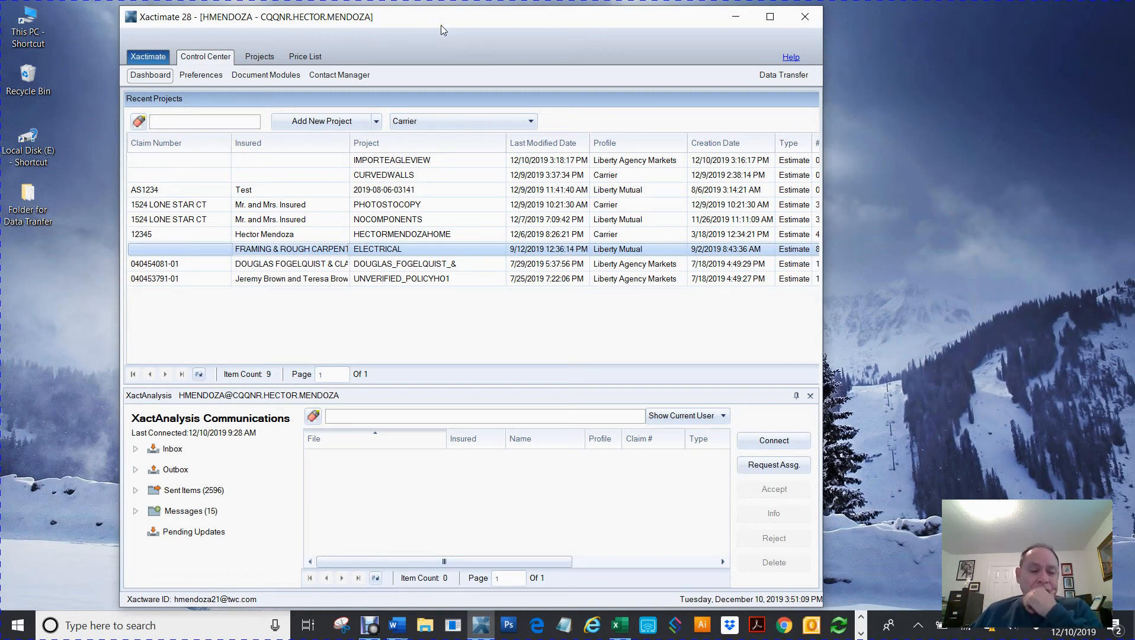
click(537, 18)
drag(537, 18, 450, 5)
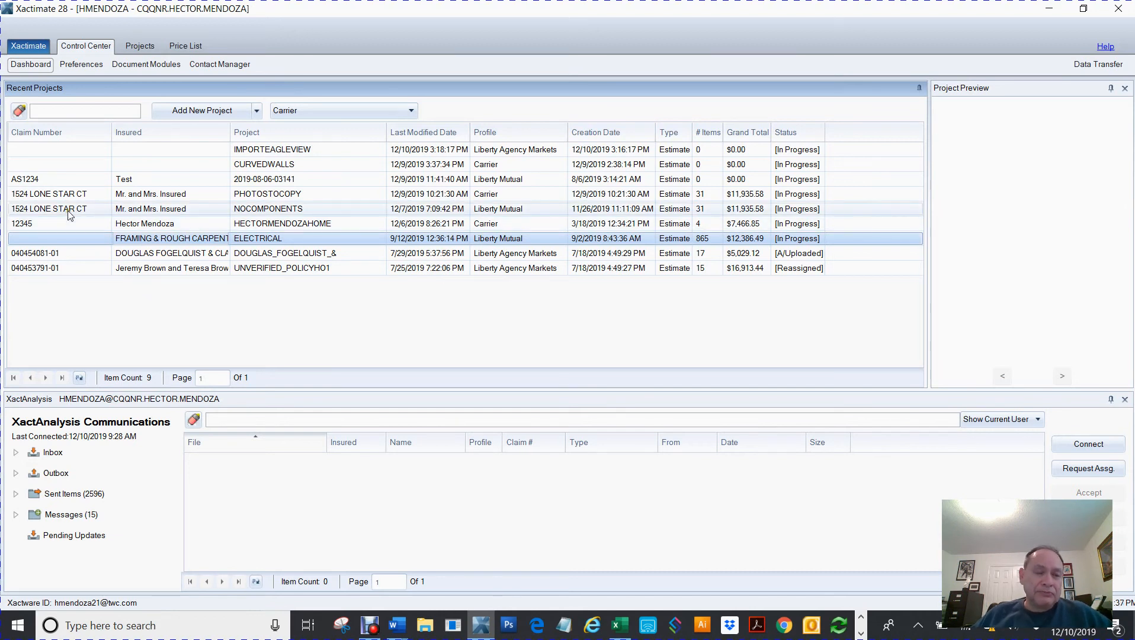
Close and restart Xactimate, signing in again with the account password
click(34, 51)
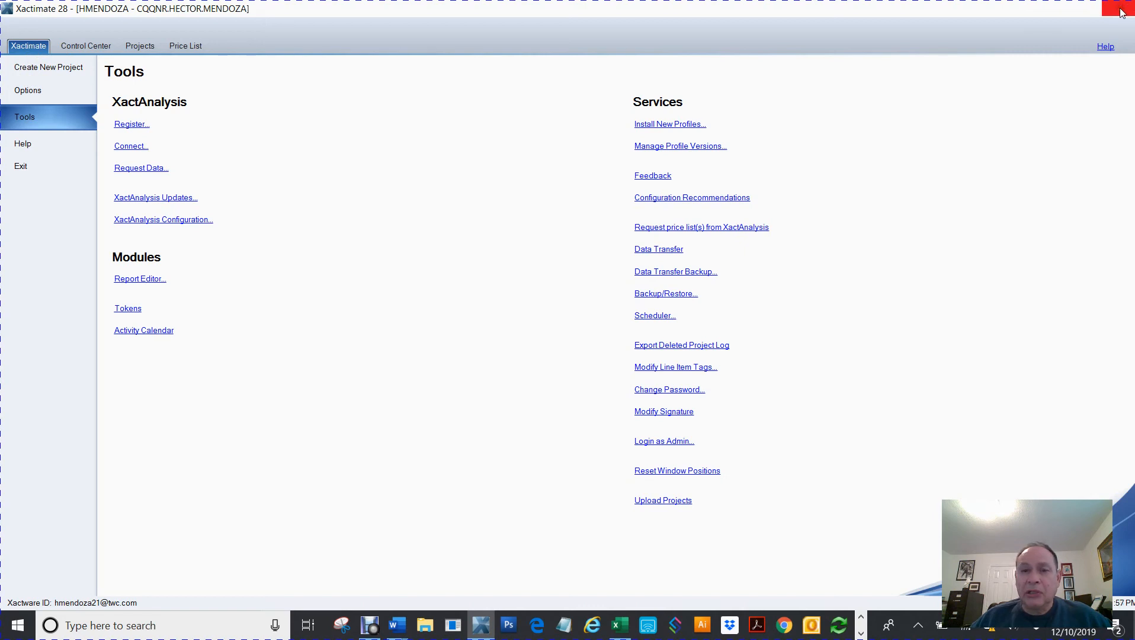
click(1121, 13)
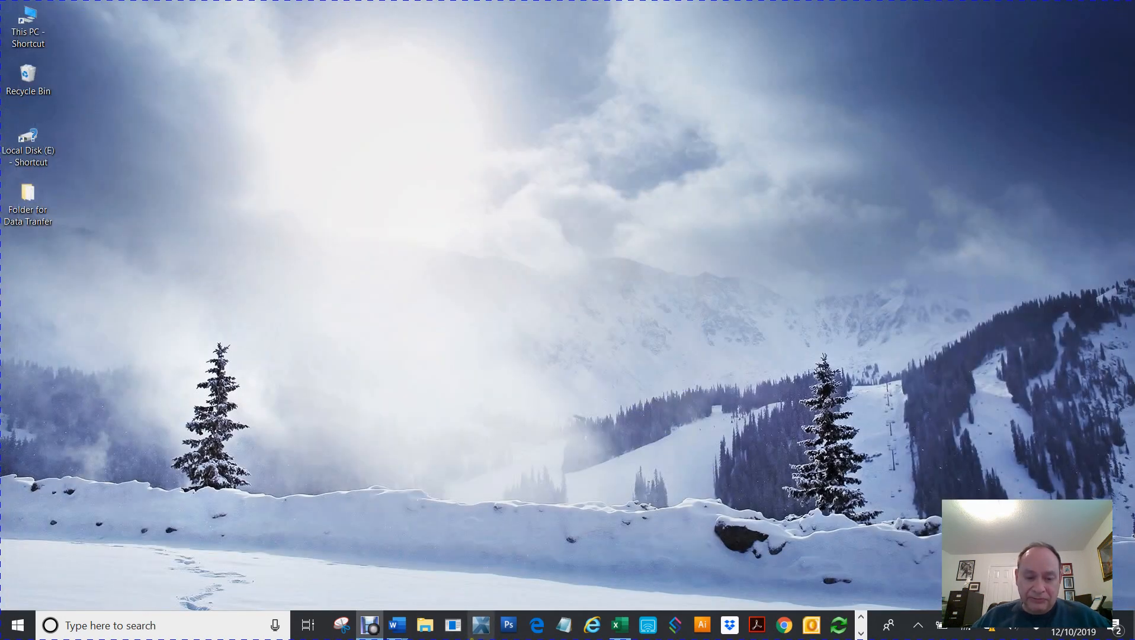
click(480, 628)
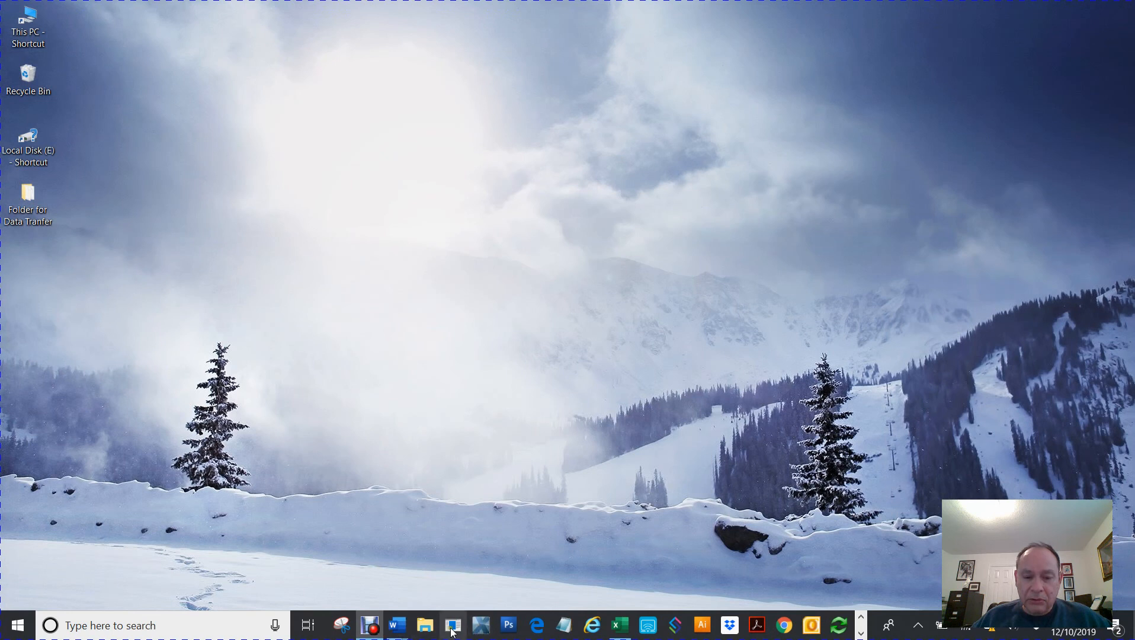
click(480, 628)
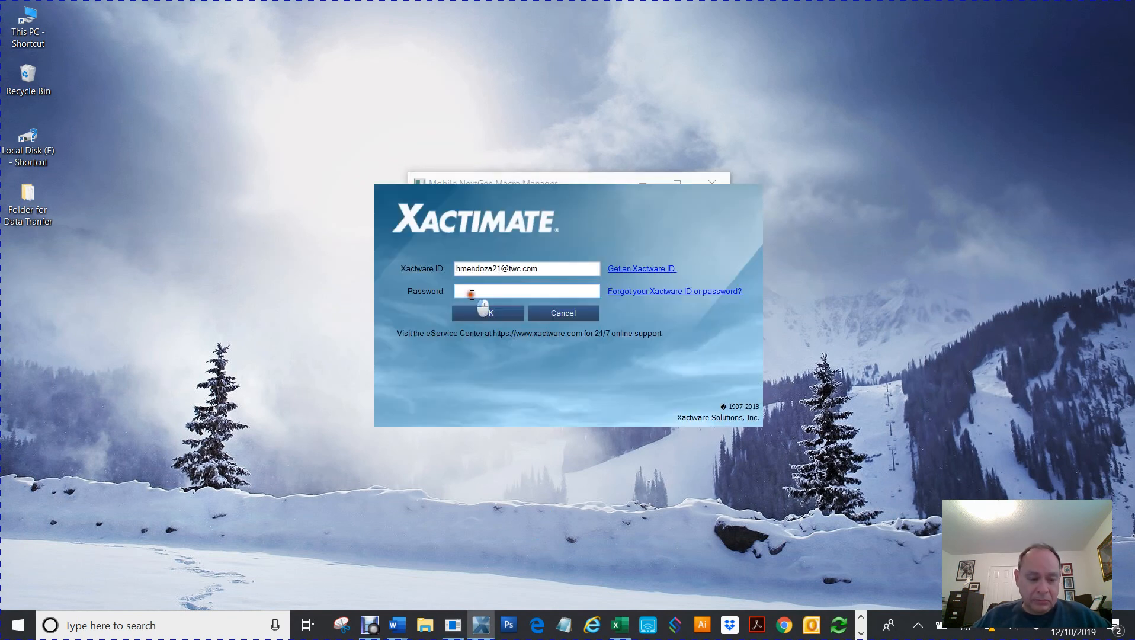
key(ctrl+v)
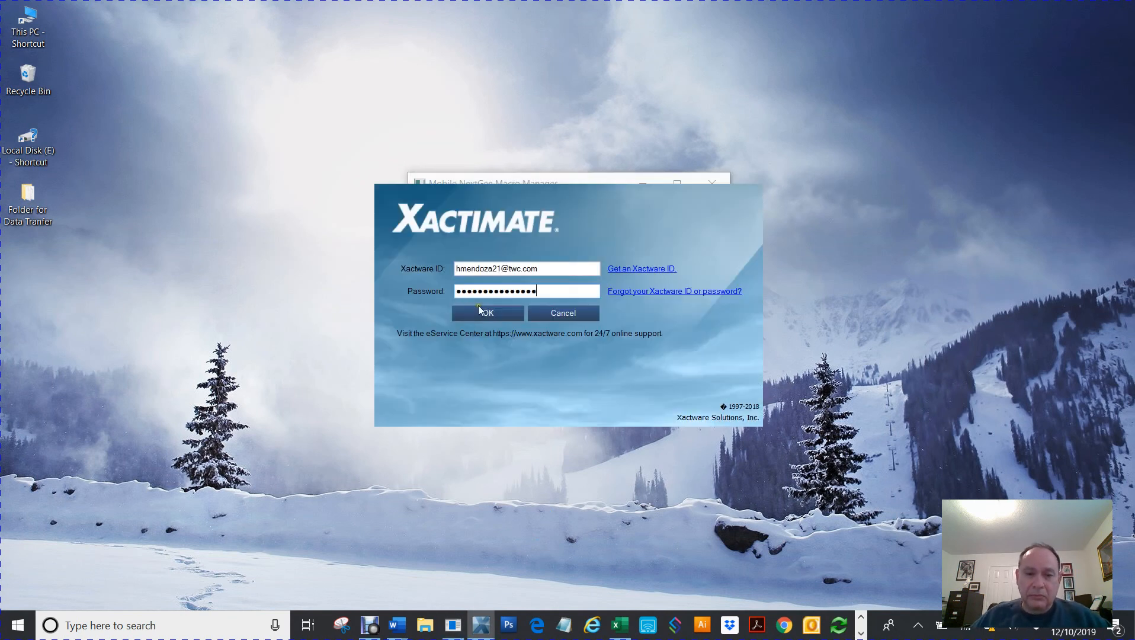
click(478, 311)
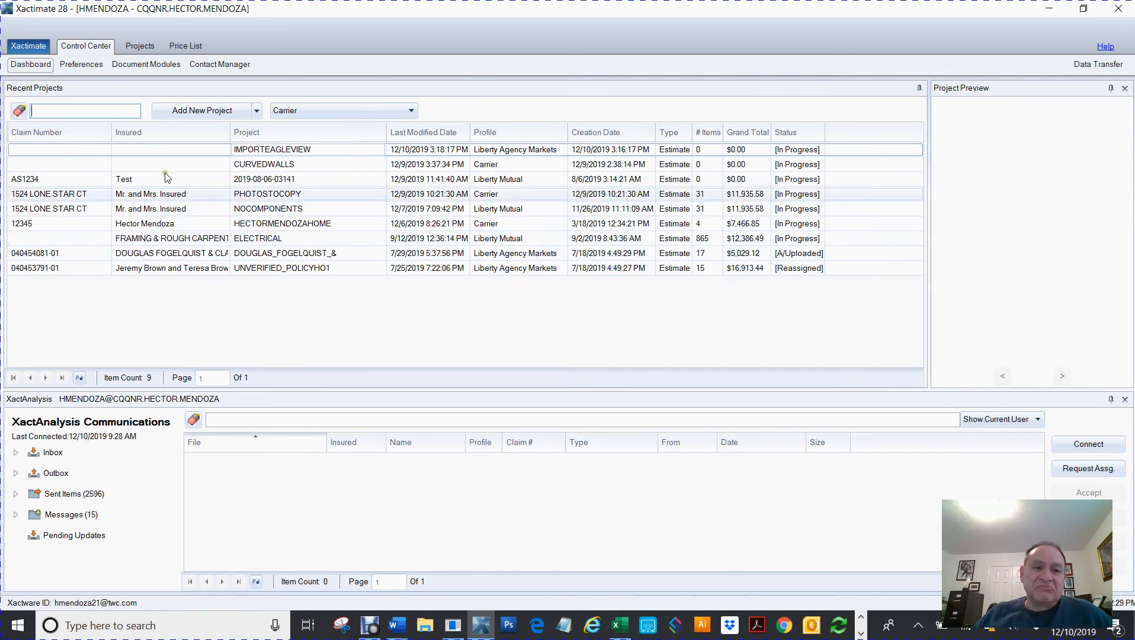
Open the ELECTRICAL project from Recent Projects and show its sketch
click(54, 238)
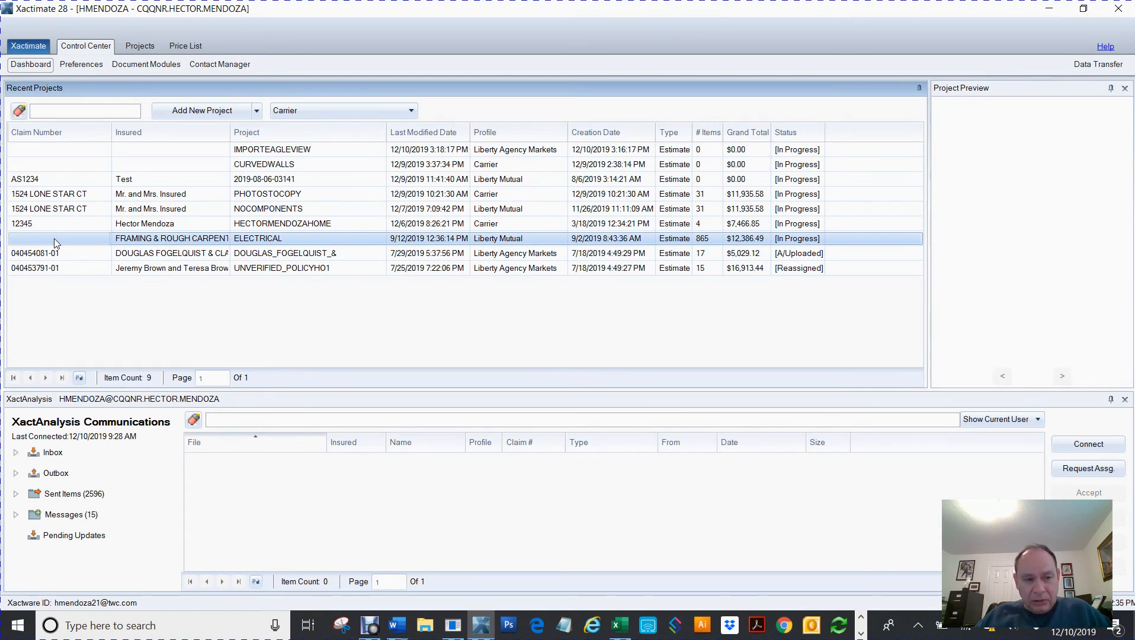
double_click(54, 238)
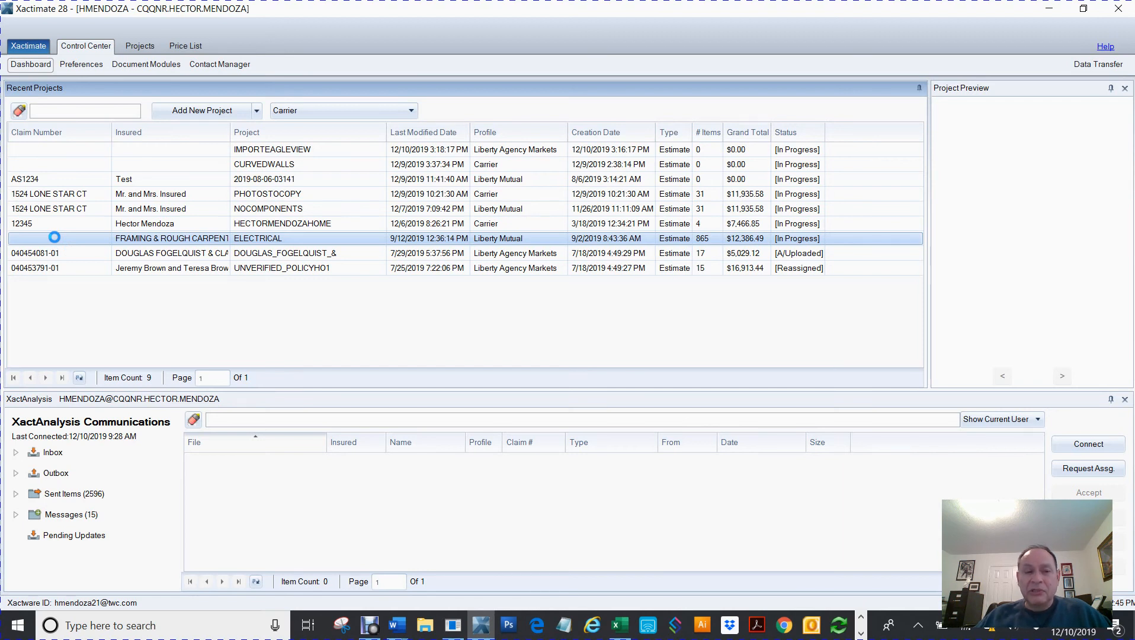
click(130, 239)
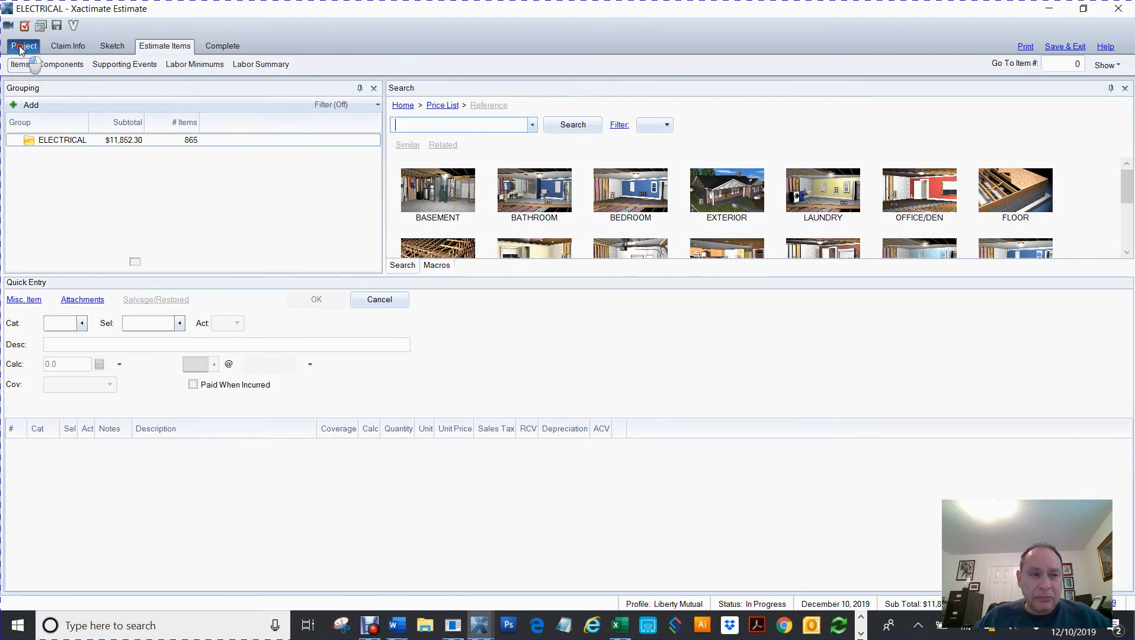
click(112, 46)
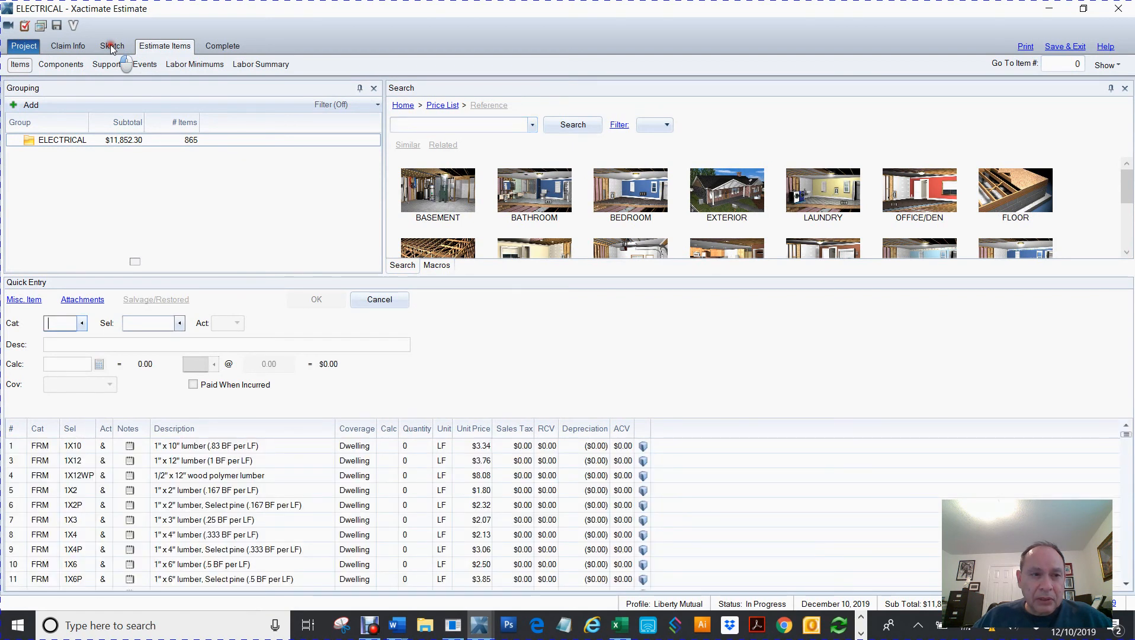
click(113, 49)
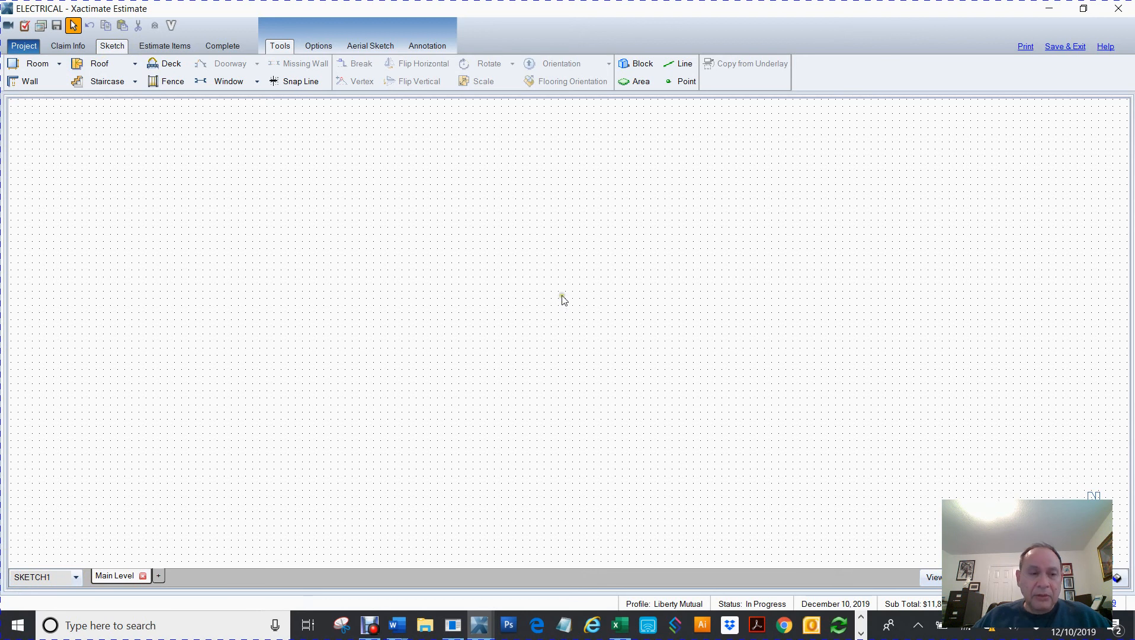
Make a Quick Copy of the ELECTRICAL project and dismiss the completion message
click(22, 47)
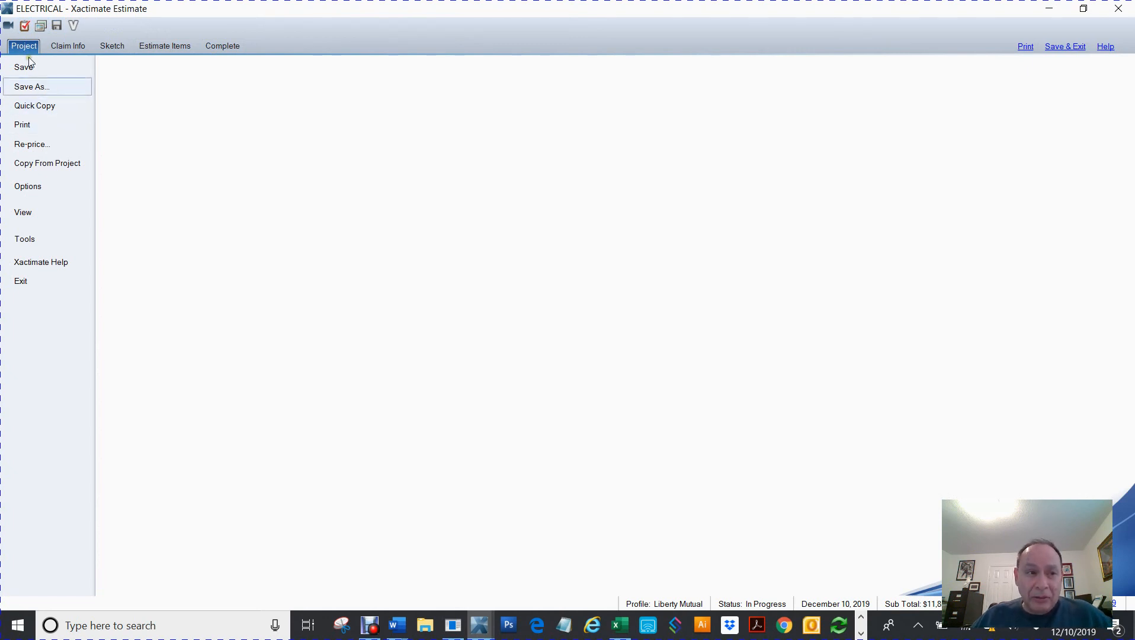
click(29, 106)
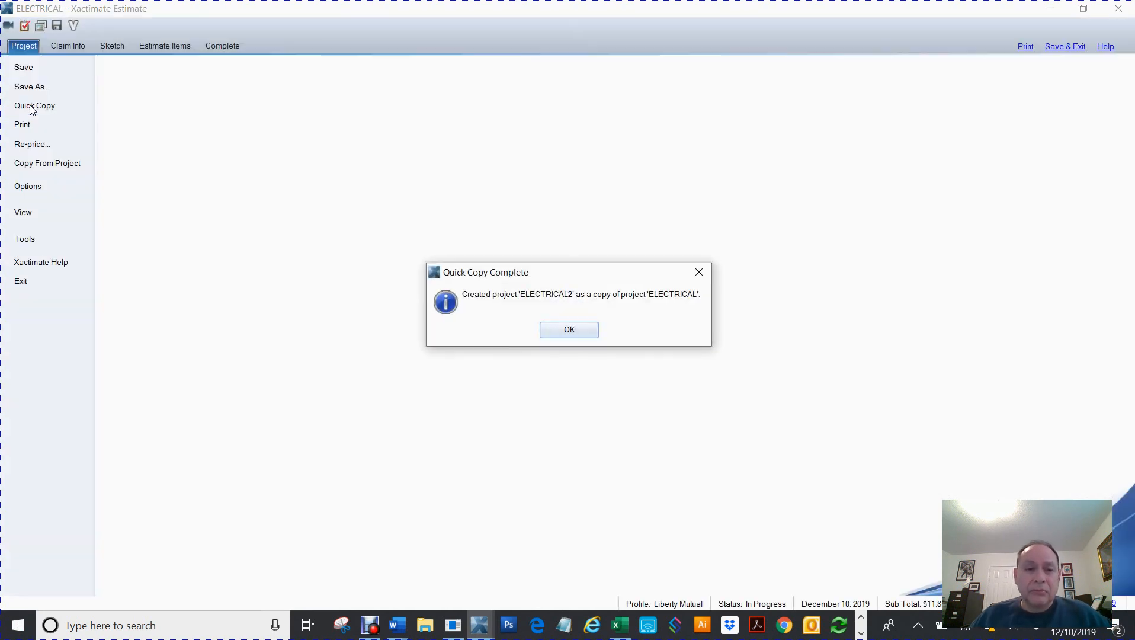
click(567, 330)
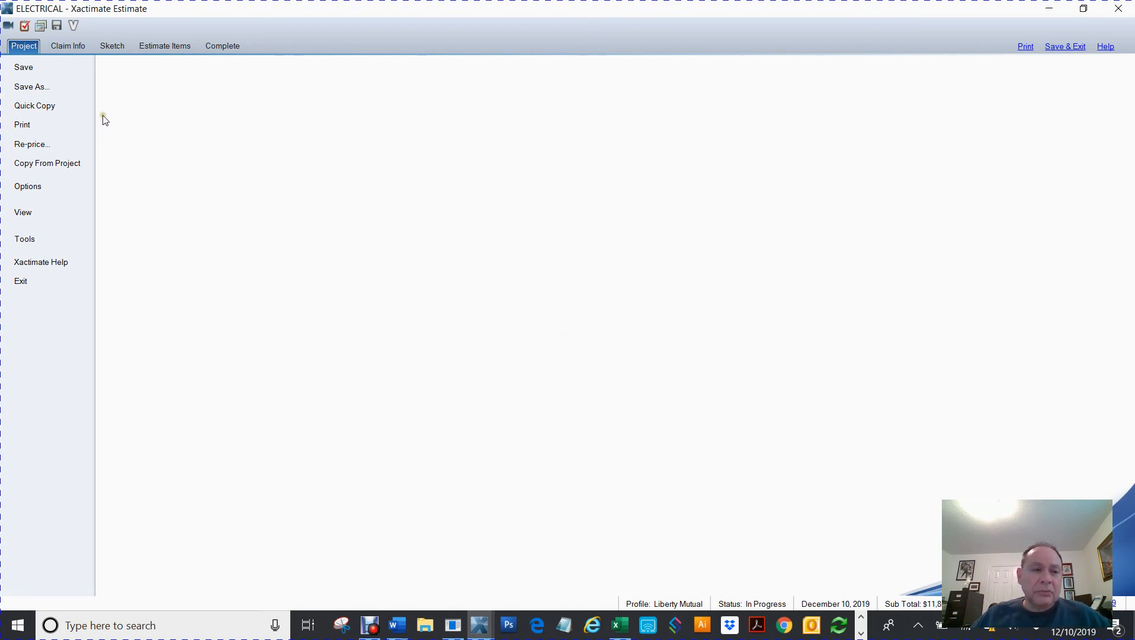
Start Copy From Project in the ELECTRICAL estimate and choose an insured's existing claim project as the source
click(46, 166)
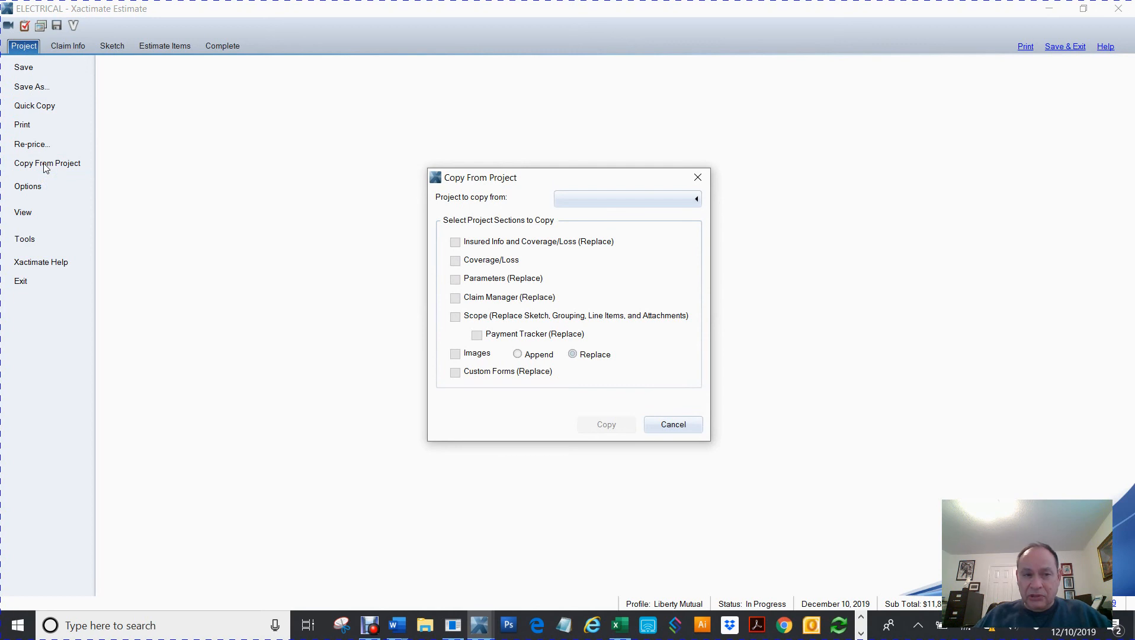
click(629, 201)
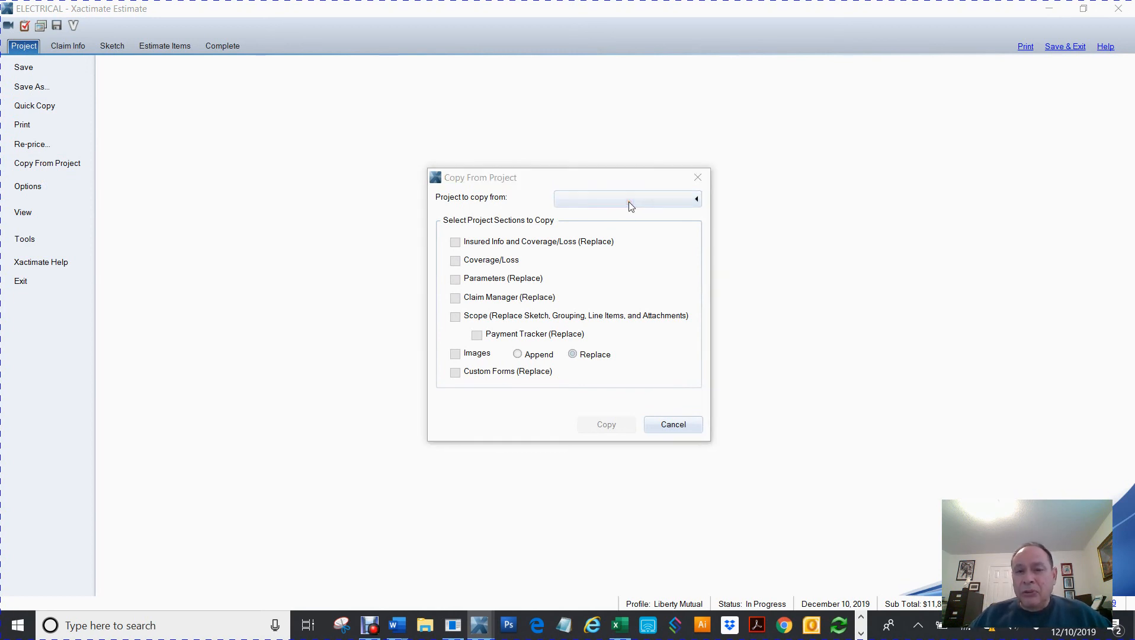
drag(614, 249, 573, 108)
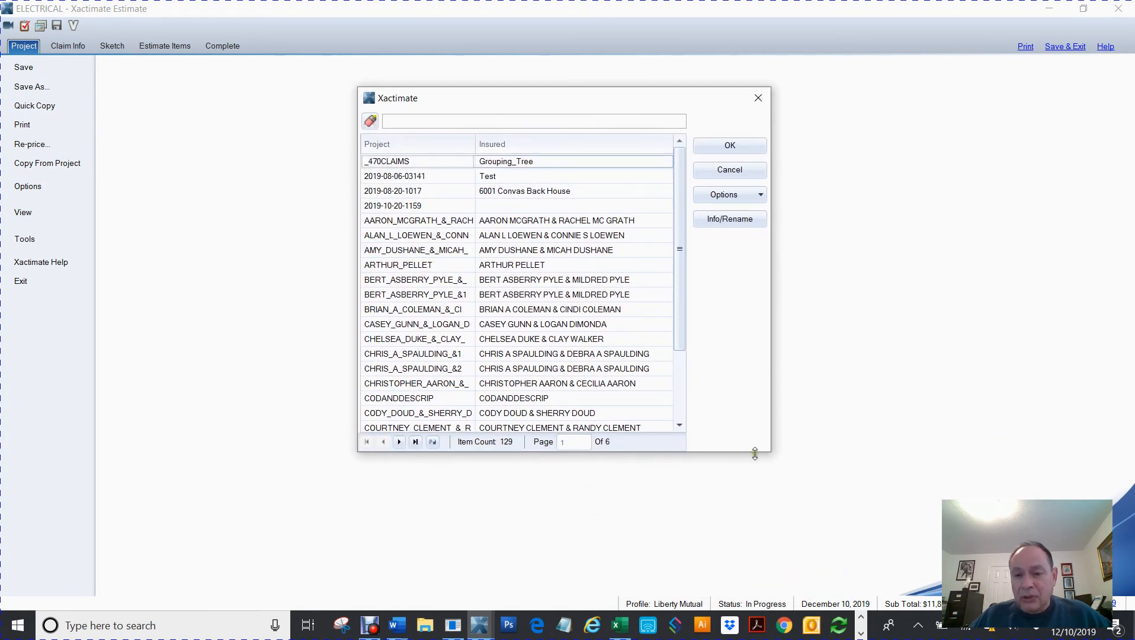
drag(757, 454, 820, 522)
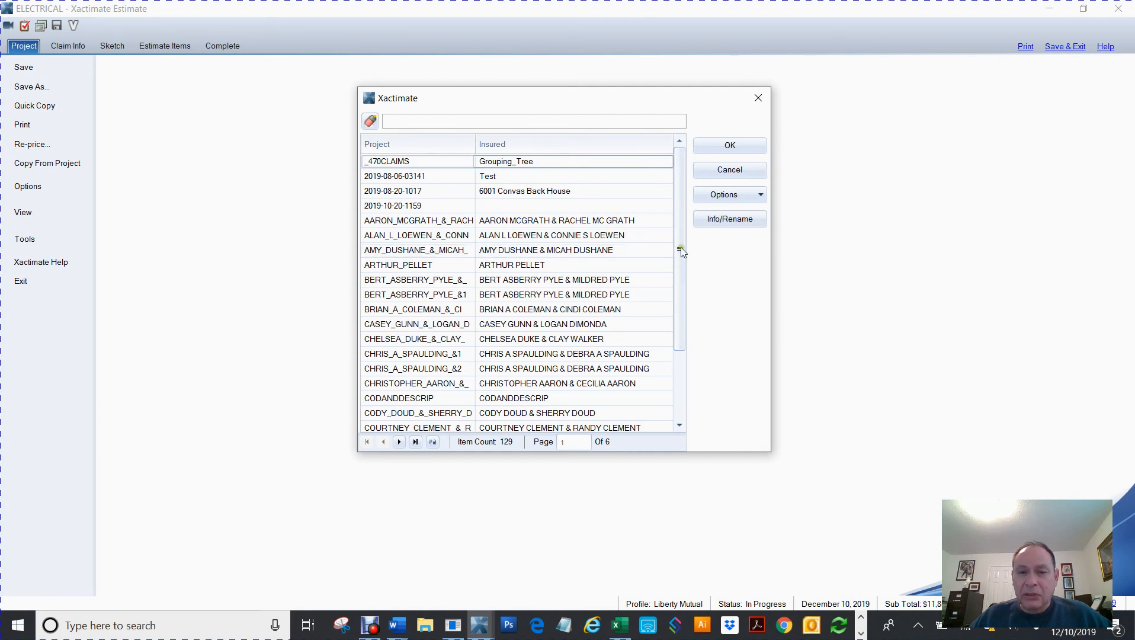
drag(680, 248, 700, 264)
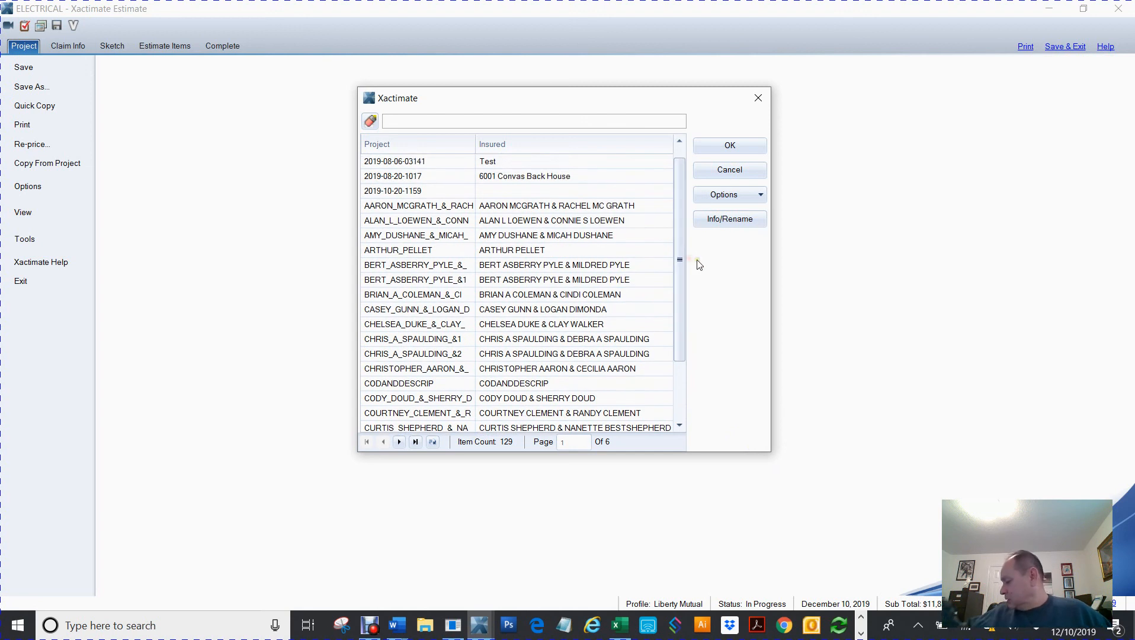
click(436, 117)
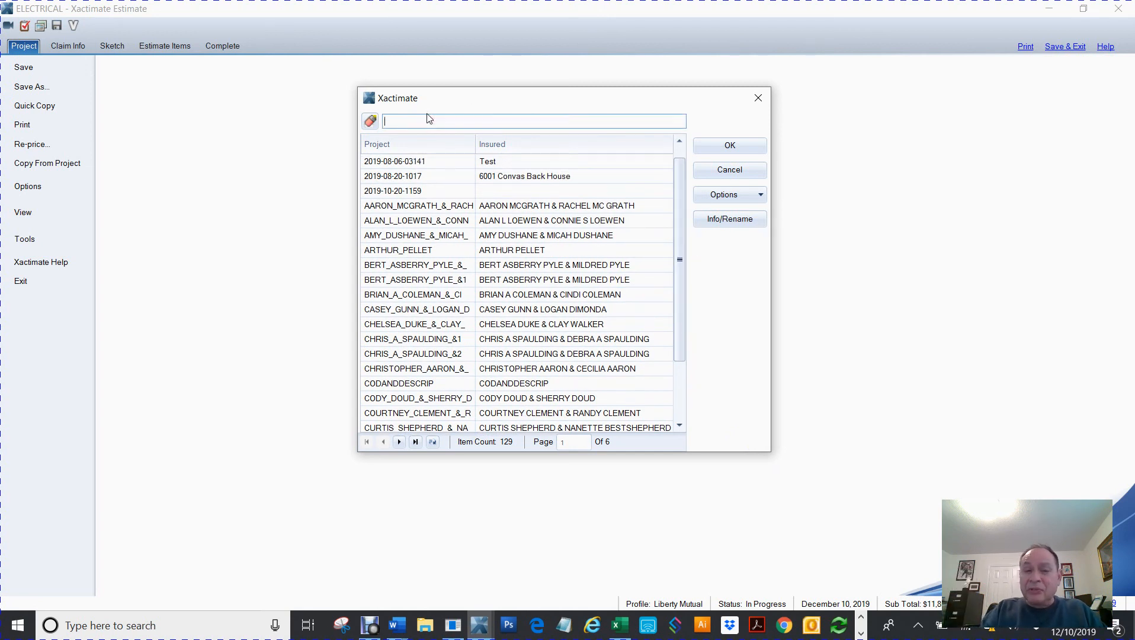
text(jer)
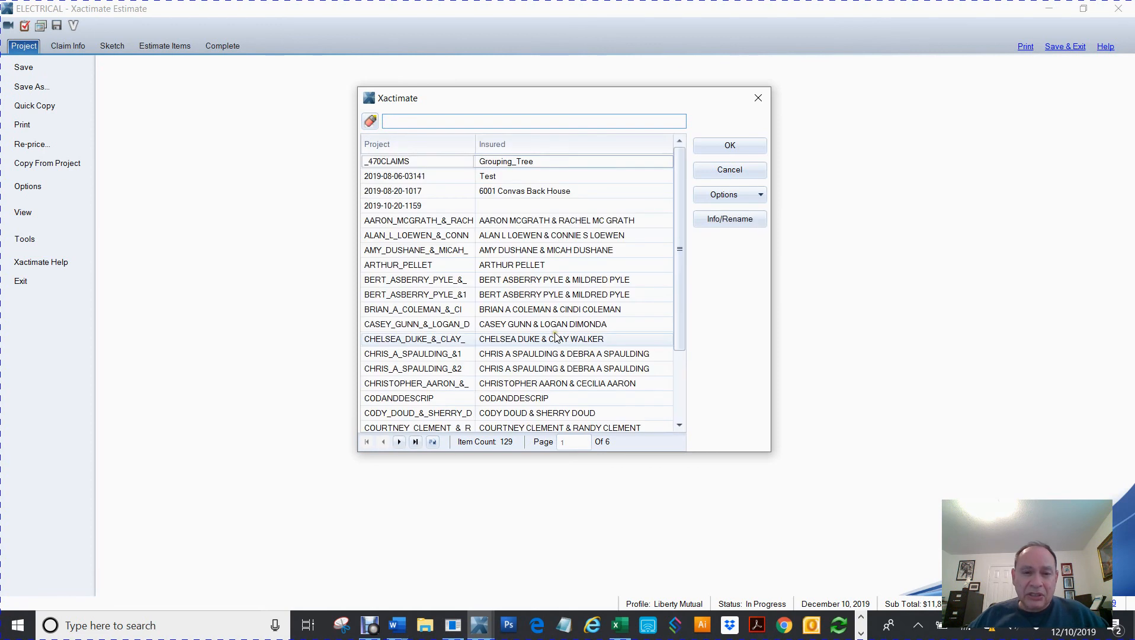
click(407, 355)
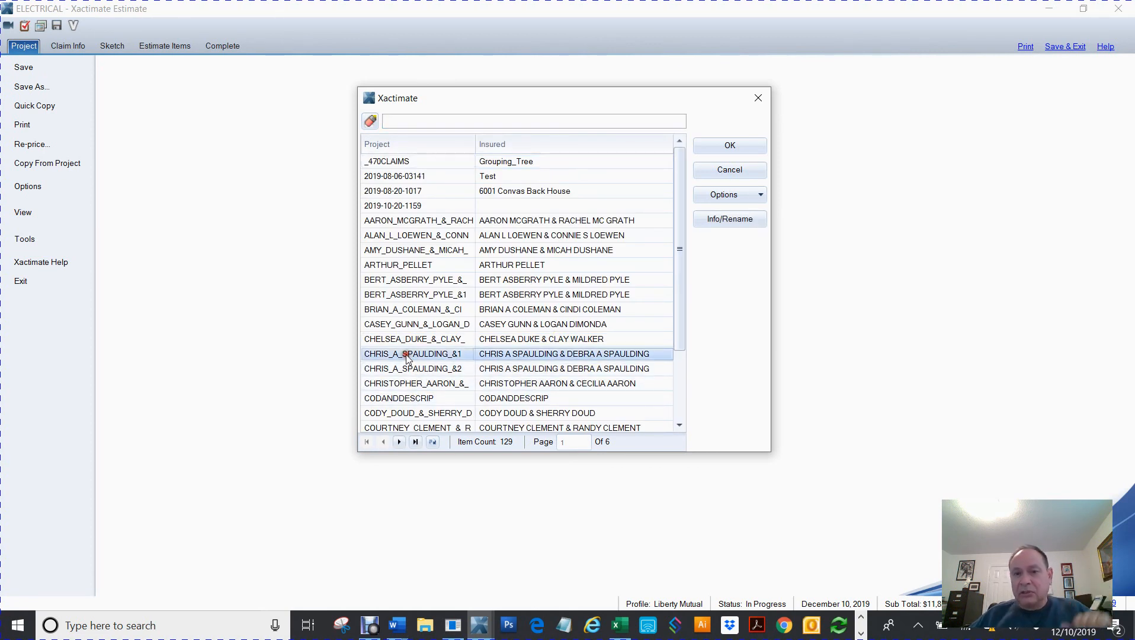
click(729, 147)
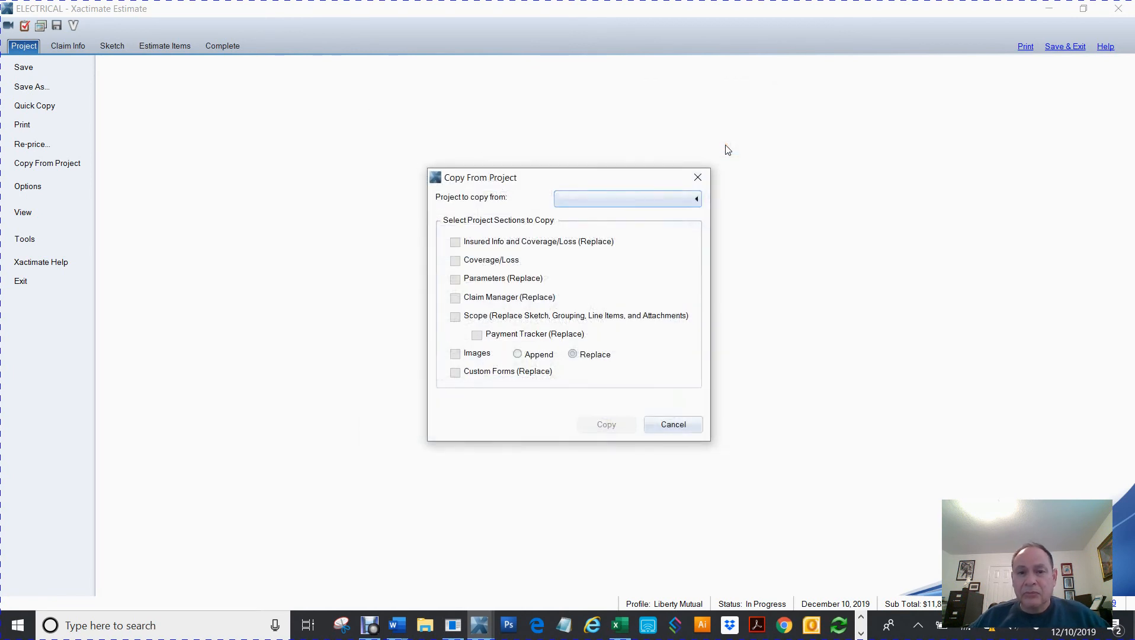
Copy the source project's Coverage/Loss and Scope sections into ELECTRICAL, accepting the replacement of its existing line items
click(455, 317)
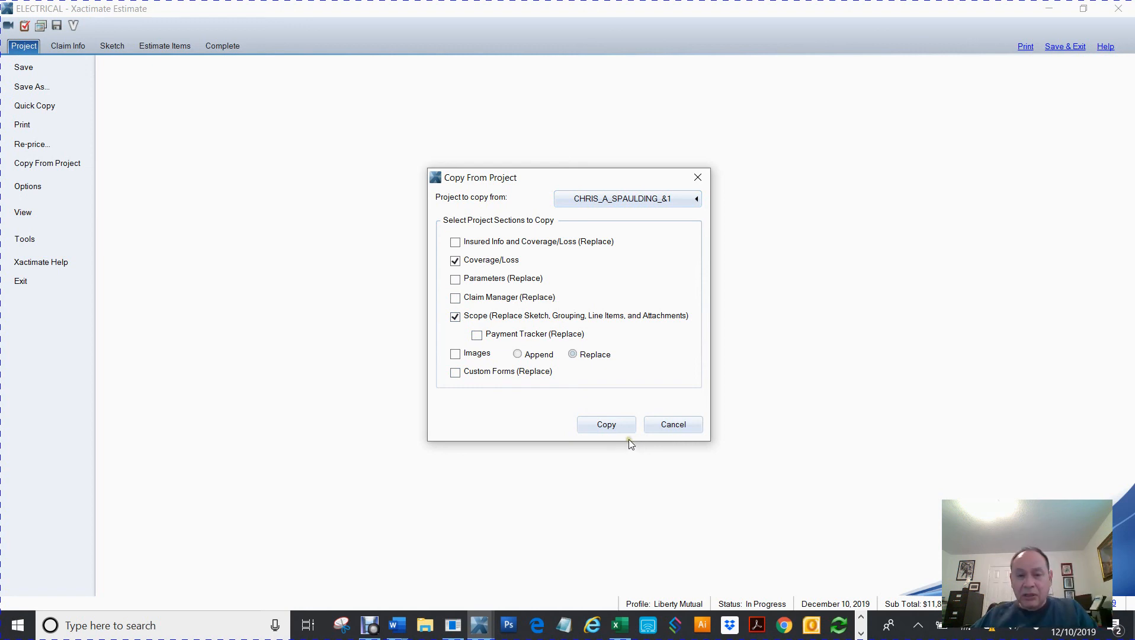
click(614, 427)
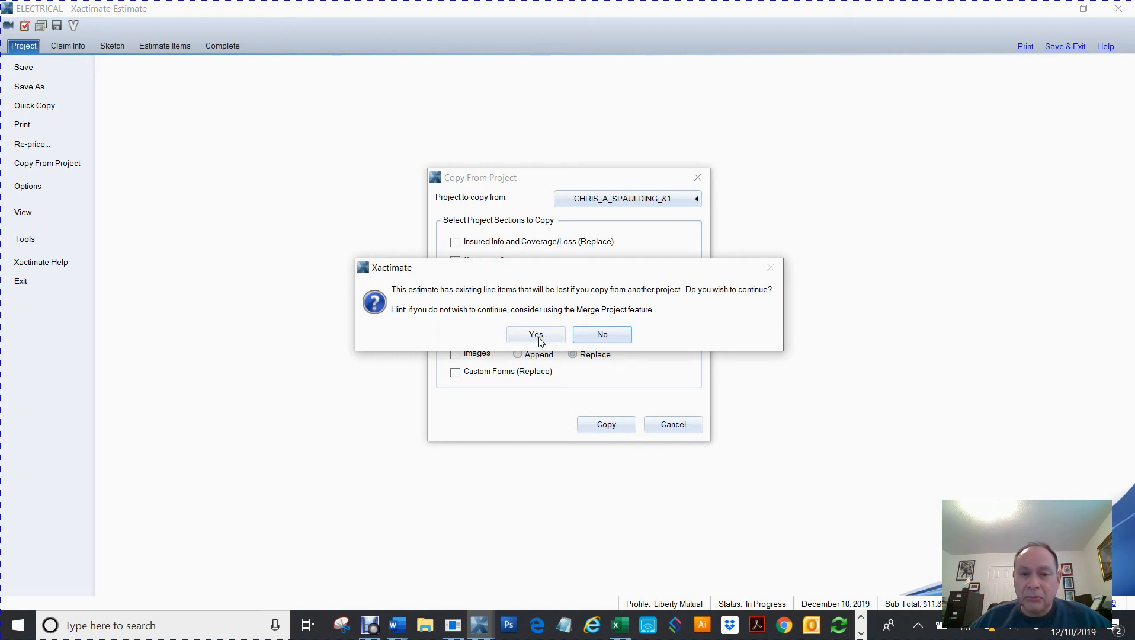
click(538, 337)
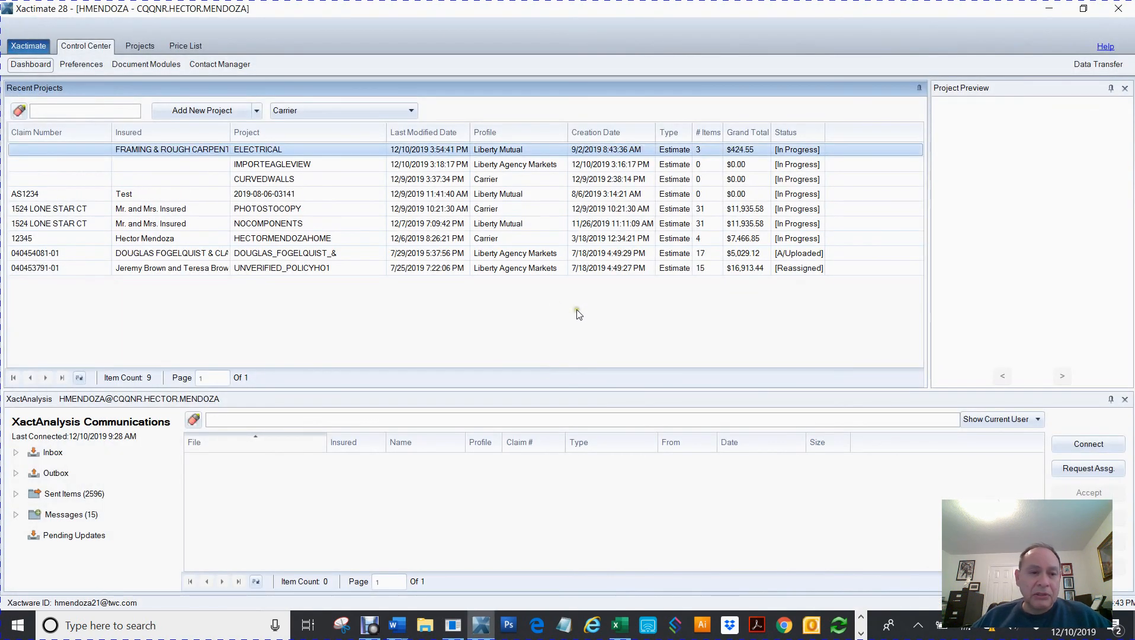
Reopen the ELECTRICAL project from Recent Projects and examine the copied roof sketch and its face table
double_click(96, 150)
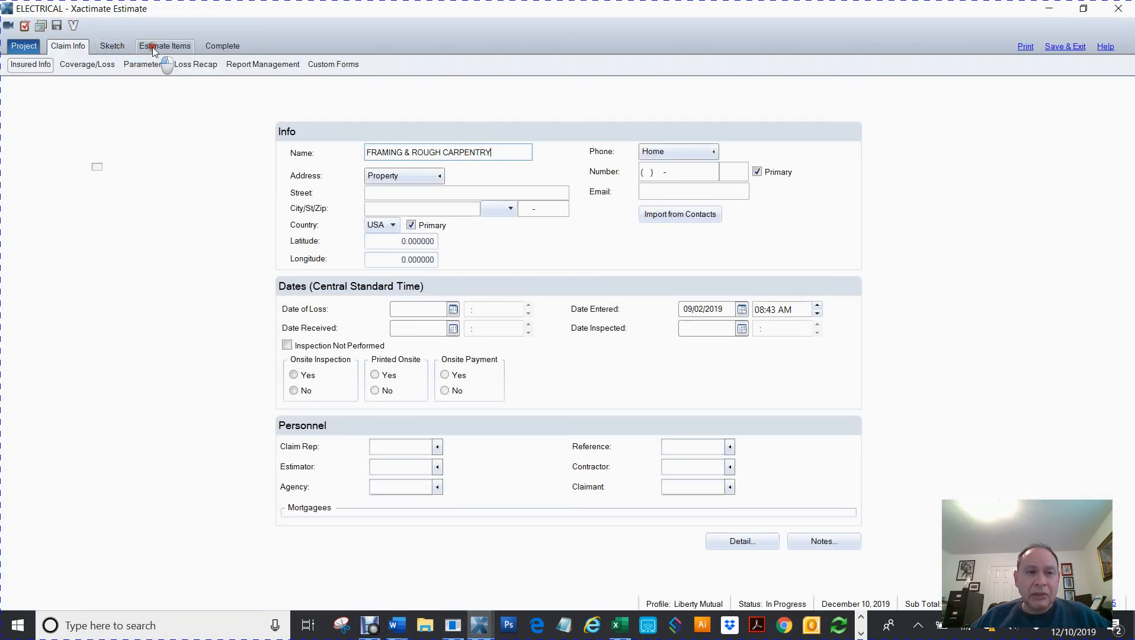
click(112, 46)
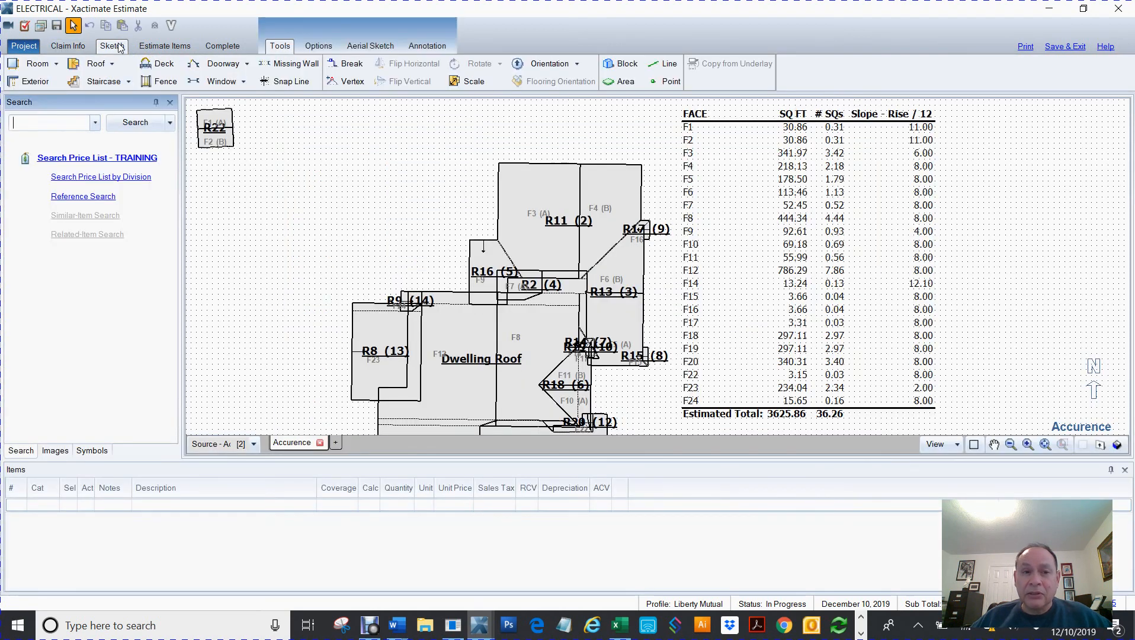
scroll(864, 412, down, 3)
scroll(871, 418, up, 1)
scroll(616, 428, up, 2)
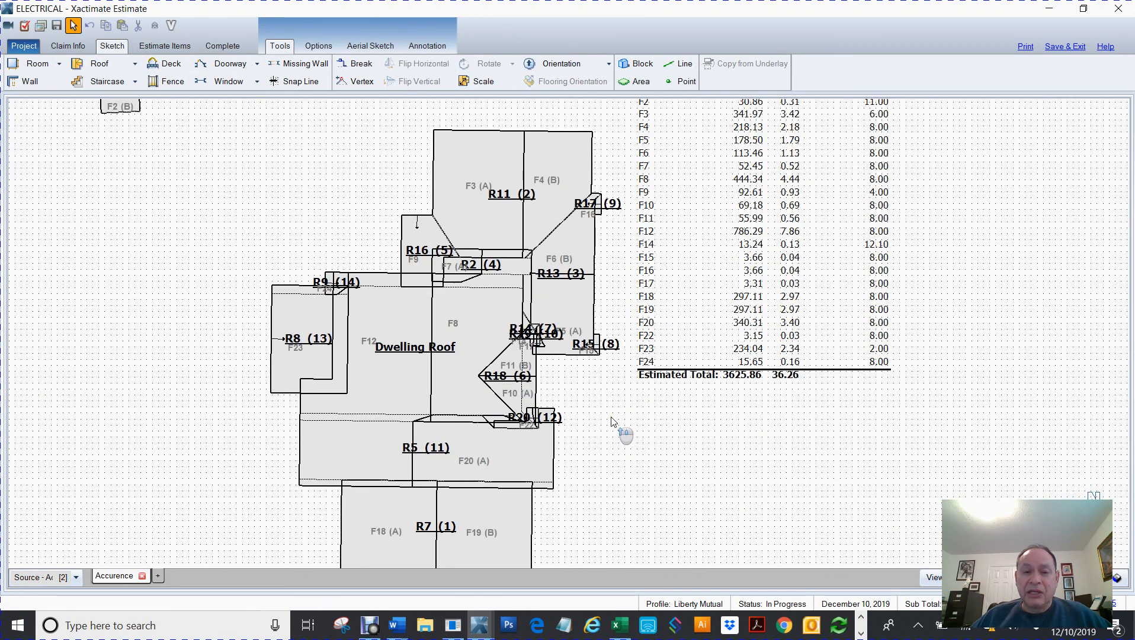
scroll(626, 430, down, 1)
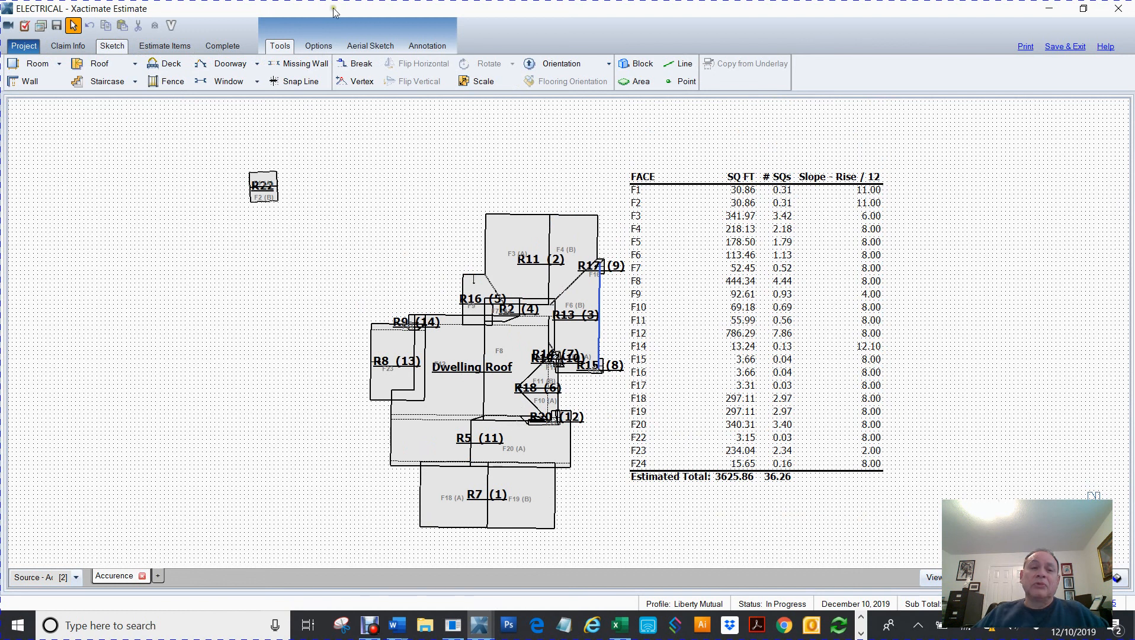
Check the estimate items under Dwelling Roof, inspect the rain cap line item, and close the project
click(167, 48)
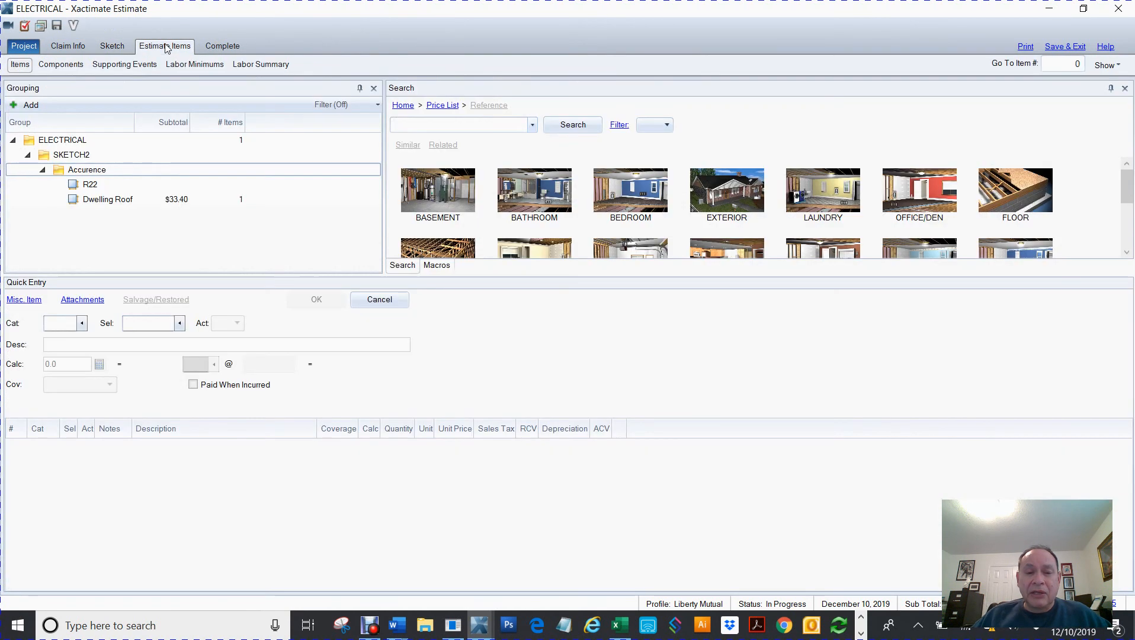
click(86, 204)
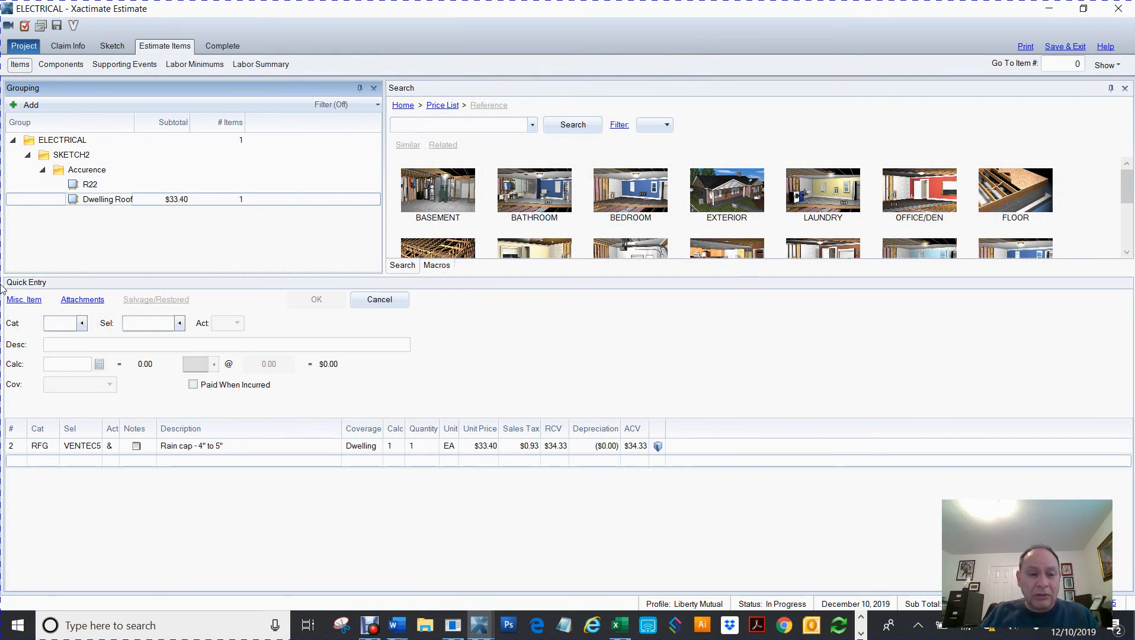
click(11, 448)
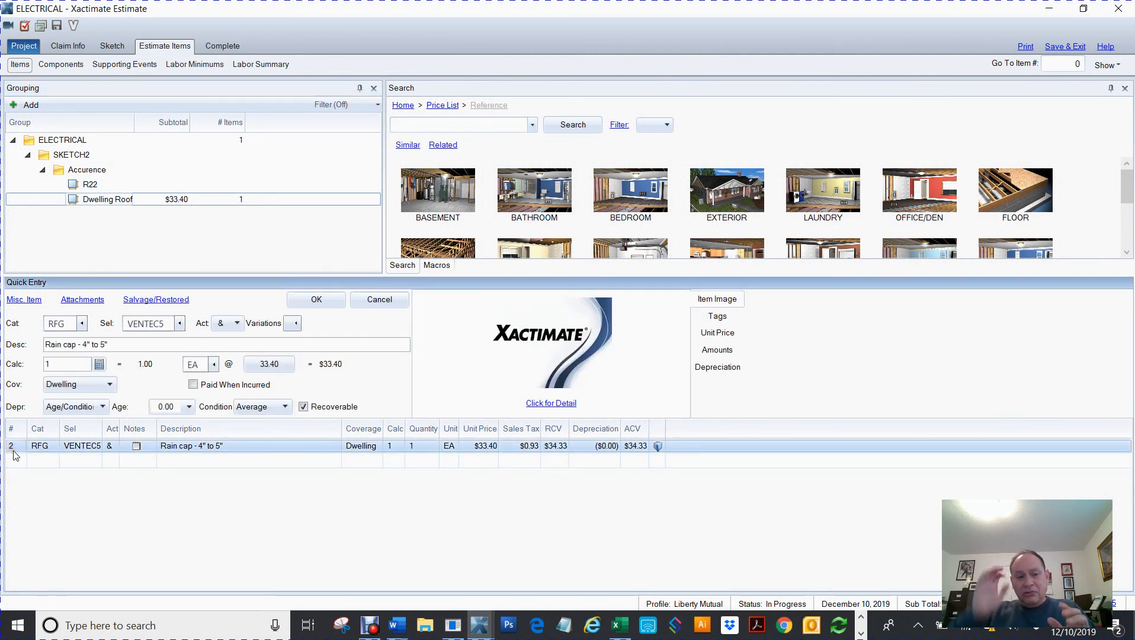
click(1119, 8)
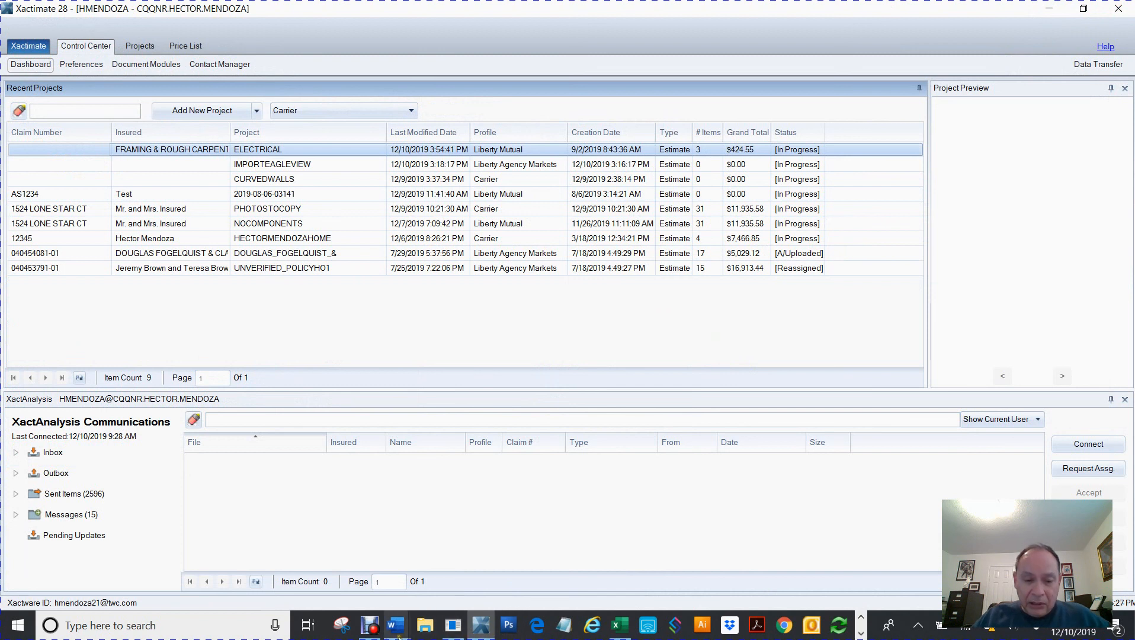
Switch to the Becoming an independent Adjuster document in Word and briefly highlight the contact e-mail address
mouse_move(396, 627)
click(354, 592)
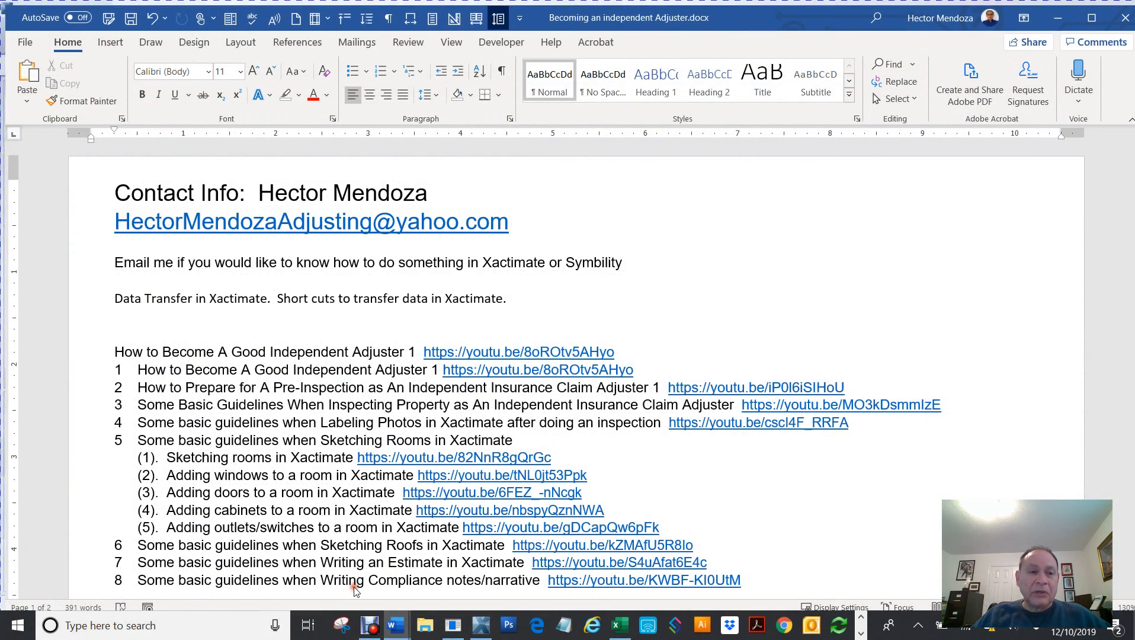
drag(110, 217, 532, 234)
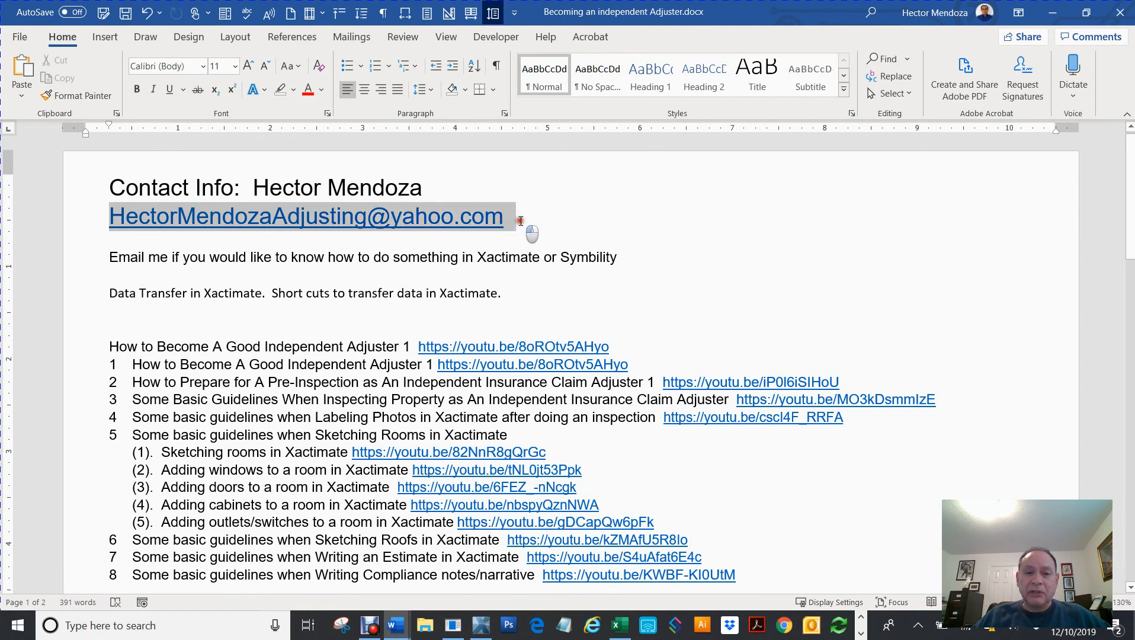
click(532, 299)
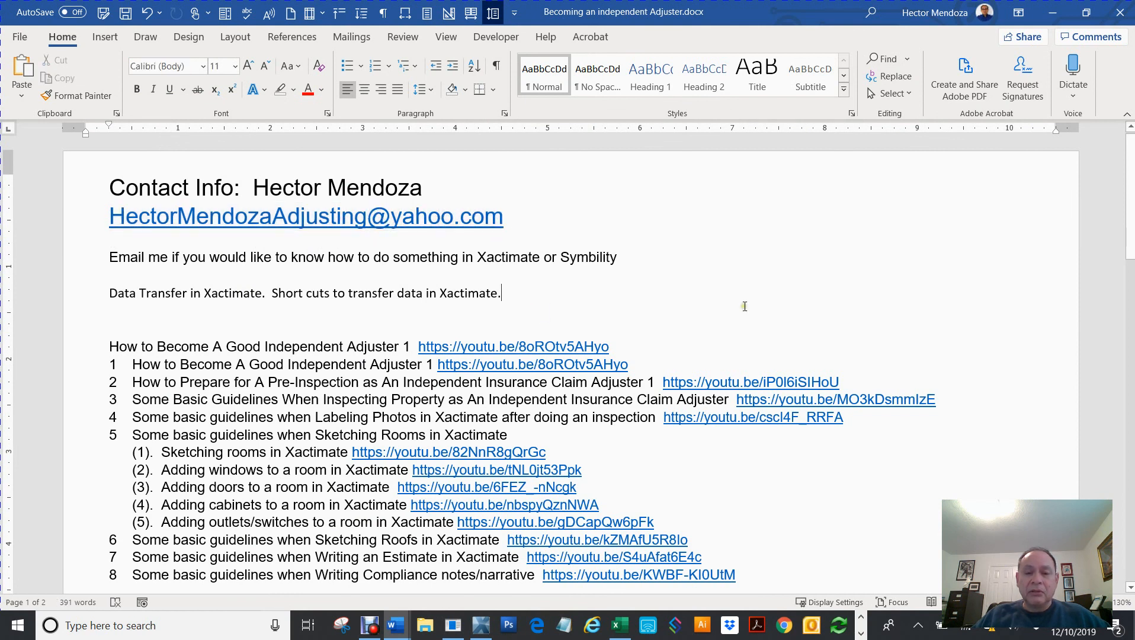
Review the document's numbered guideline video links and the list of other posted videos across both pages
scroll(743, 306, down, 3)
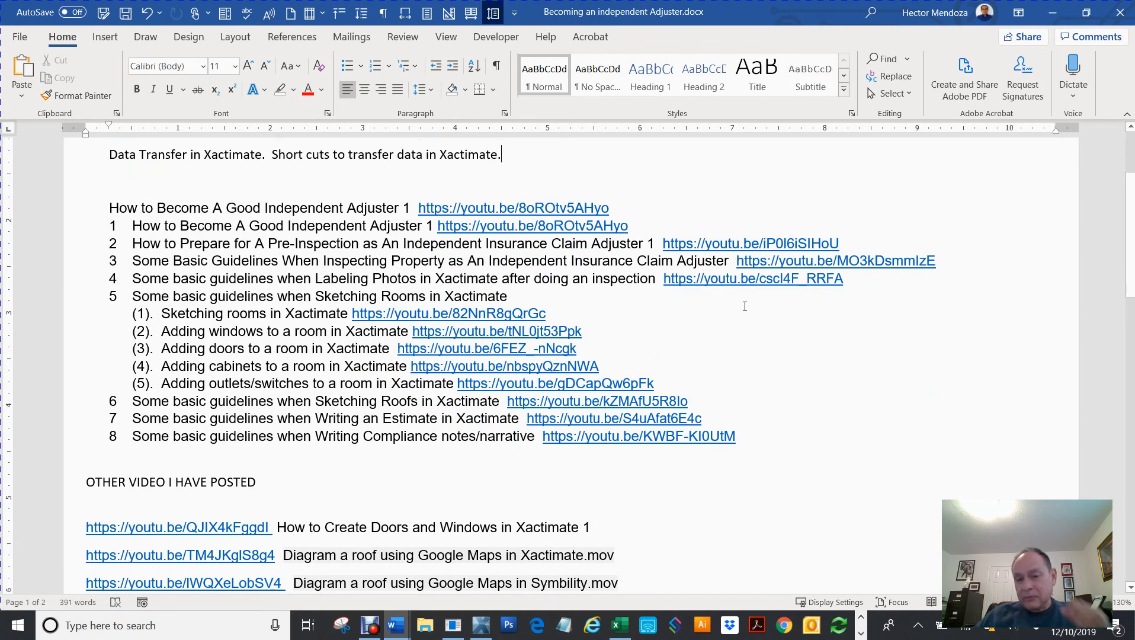
scroll(749, 314, down, 1)
scroll(749, 312, up, 1)
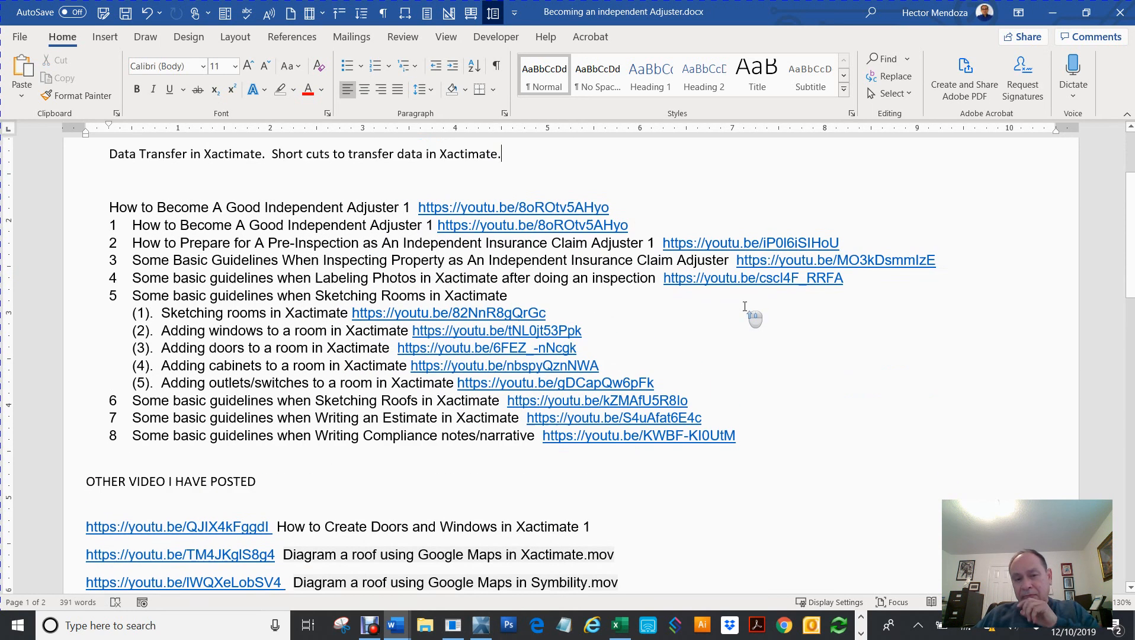
drag(767, 448, 69, 191)
click(742, 363)
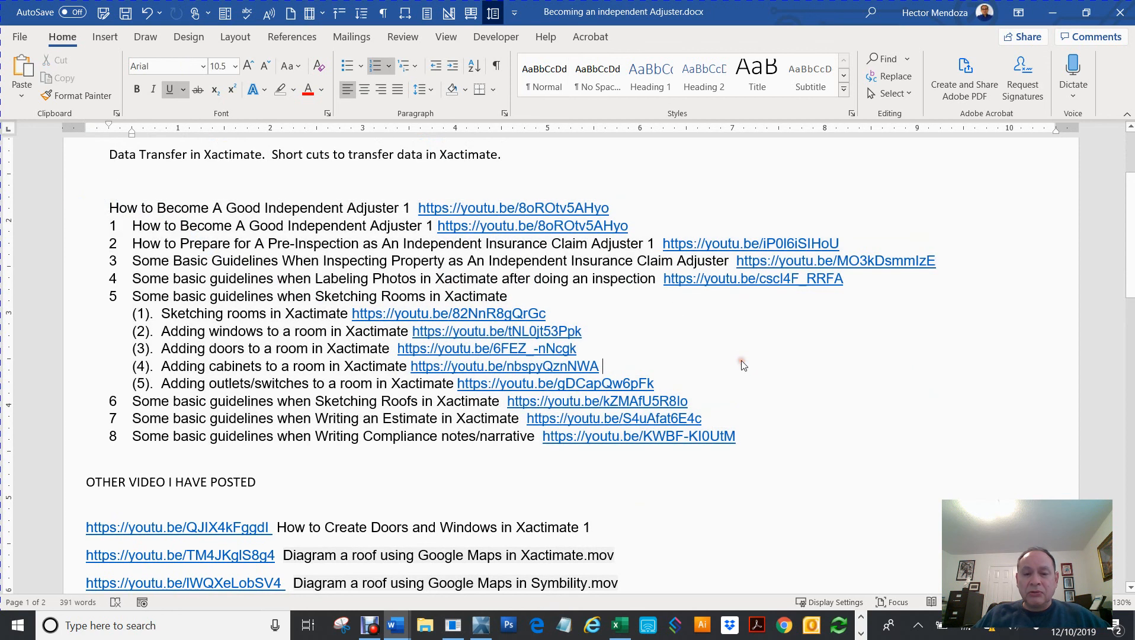
scroll(744, 366, down, 5)
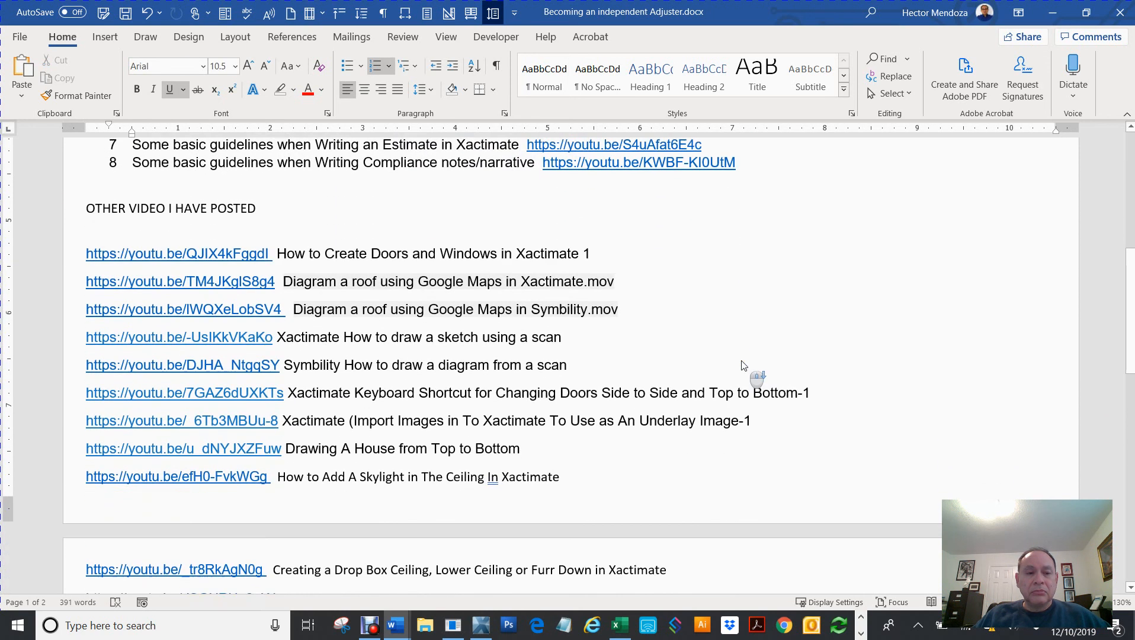
scroll(744, 365, down, 3)
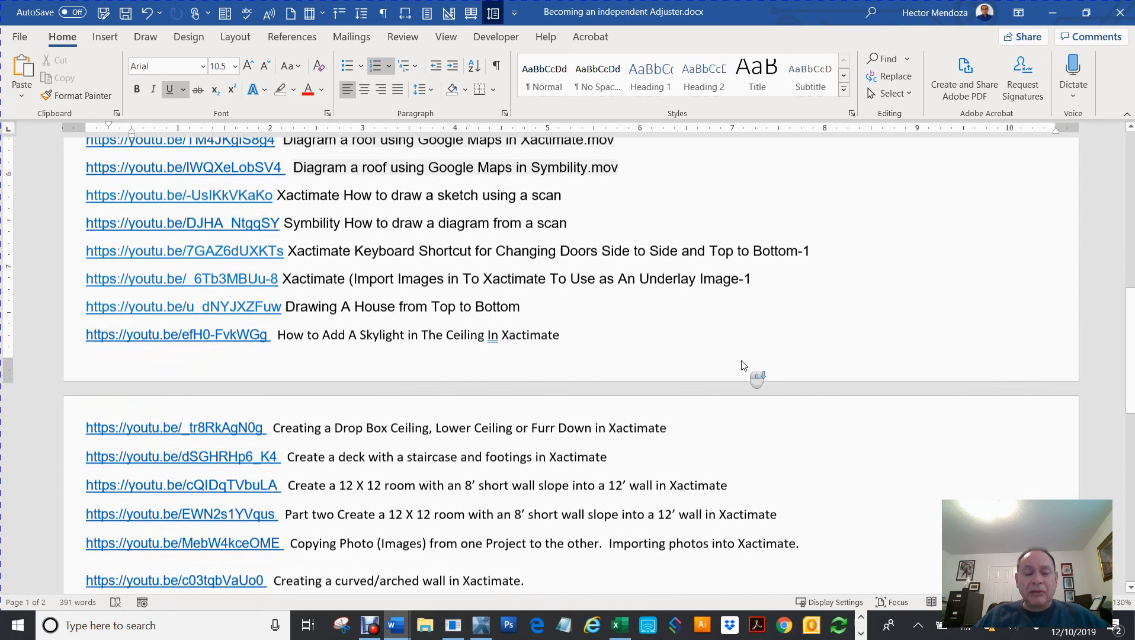
scroll(745, 365, down, 5)
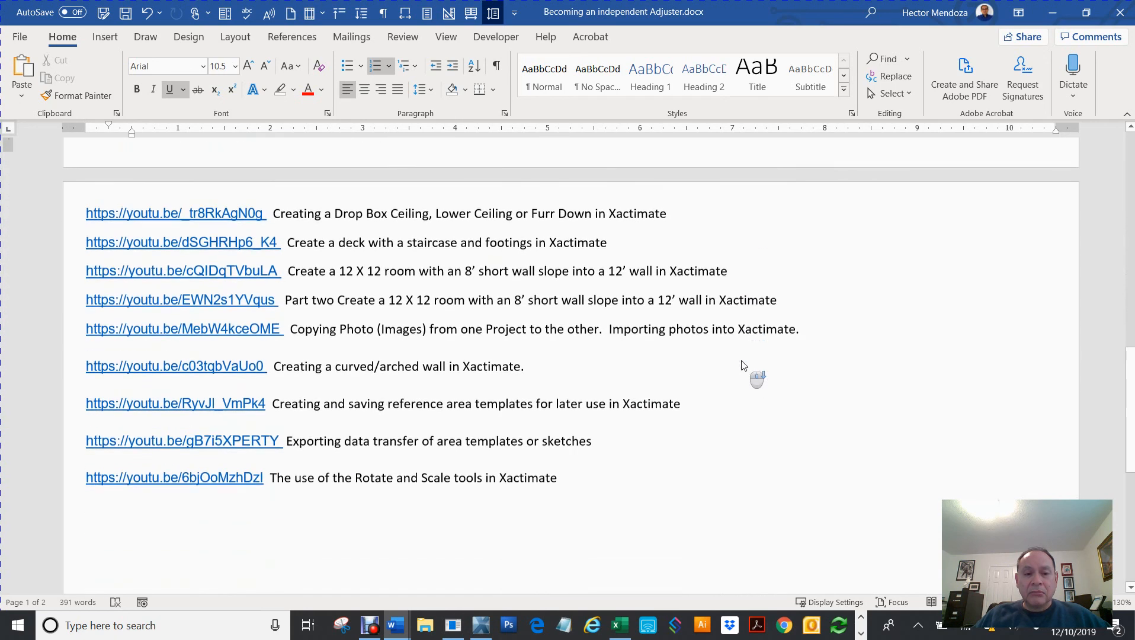
scroll(744, 365, up, 10)
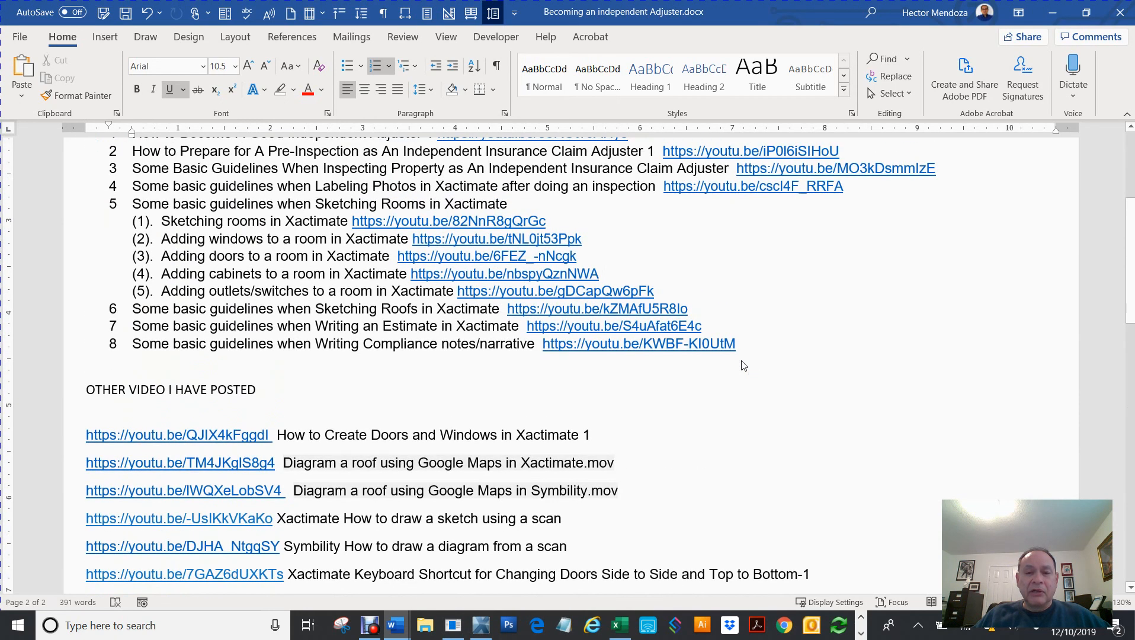
scroll(744, 365, down, 3)
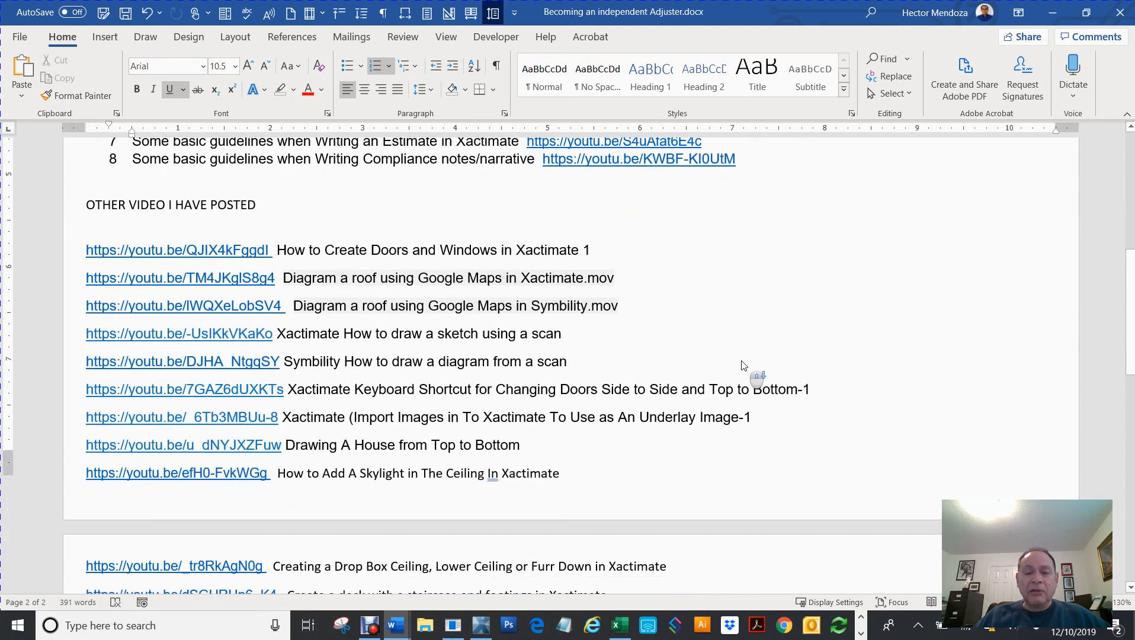
scroll(745, 366, down, 2)
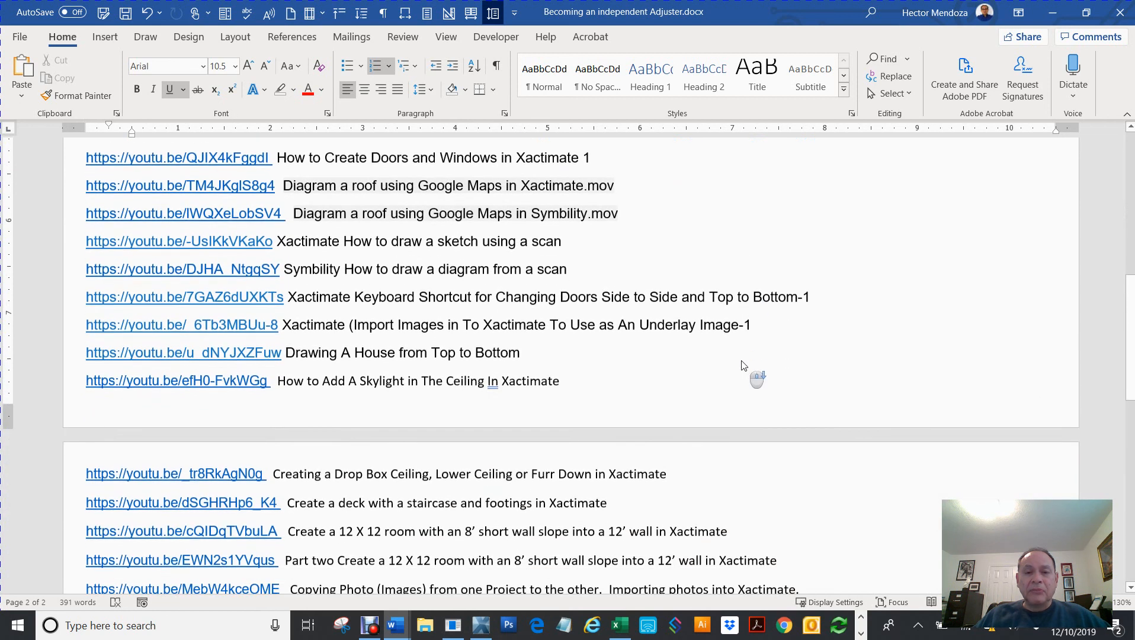
Open the link for the "Symbility How to draw a diagram from a scan" video in the browser and close it after viewing
right_click(190, 270)
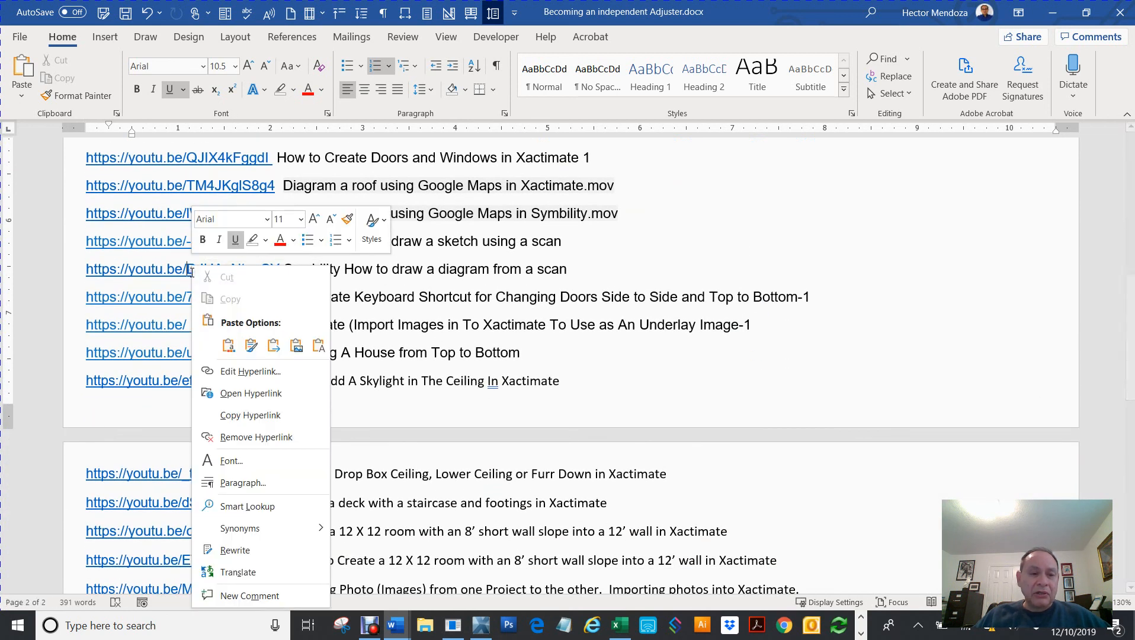
click(252, 394)
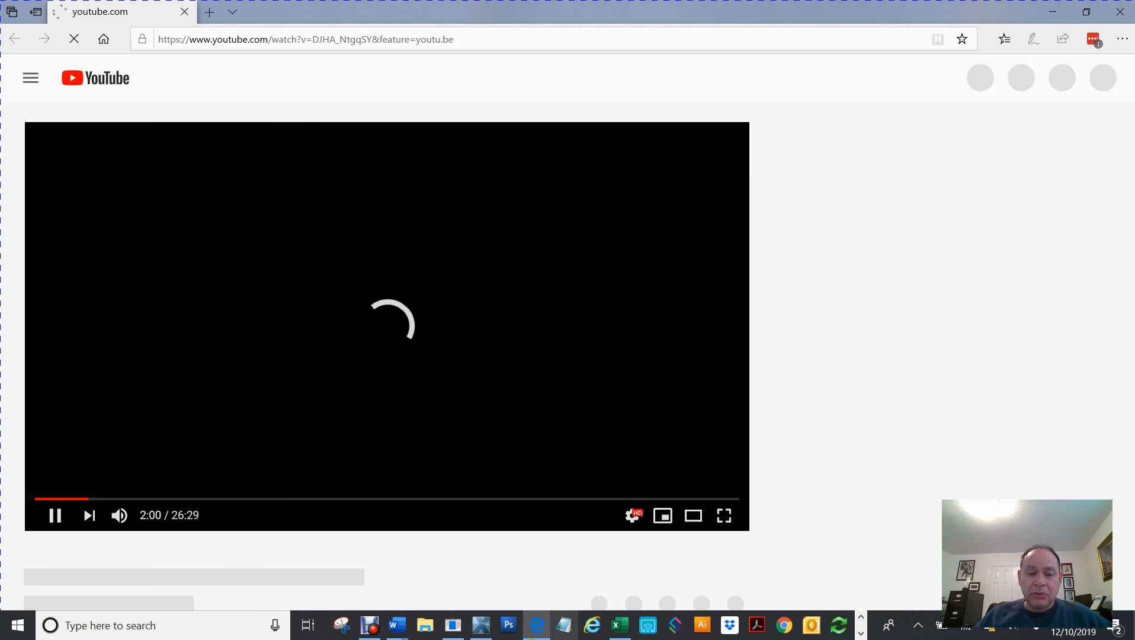
mouse_move(391, 632)
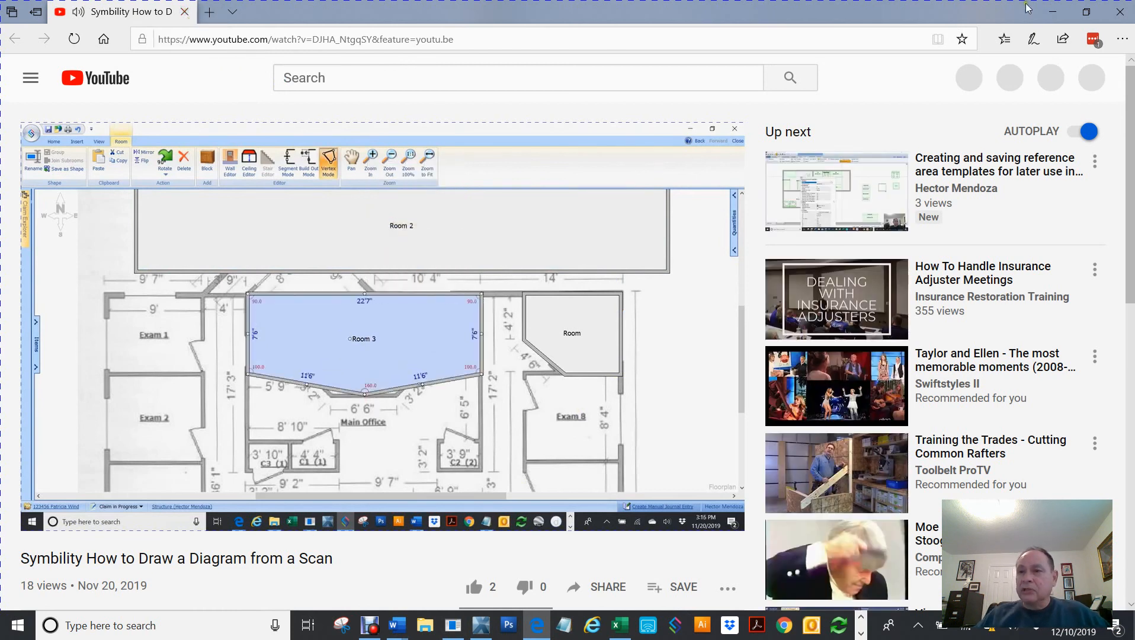
click(1120, 11)
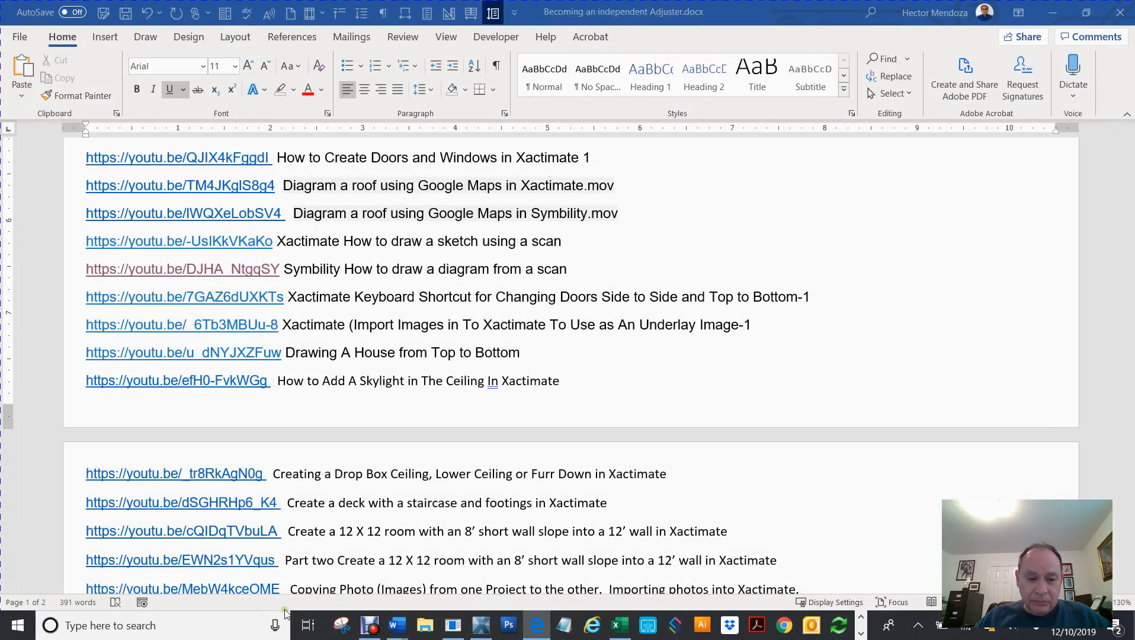